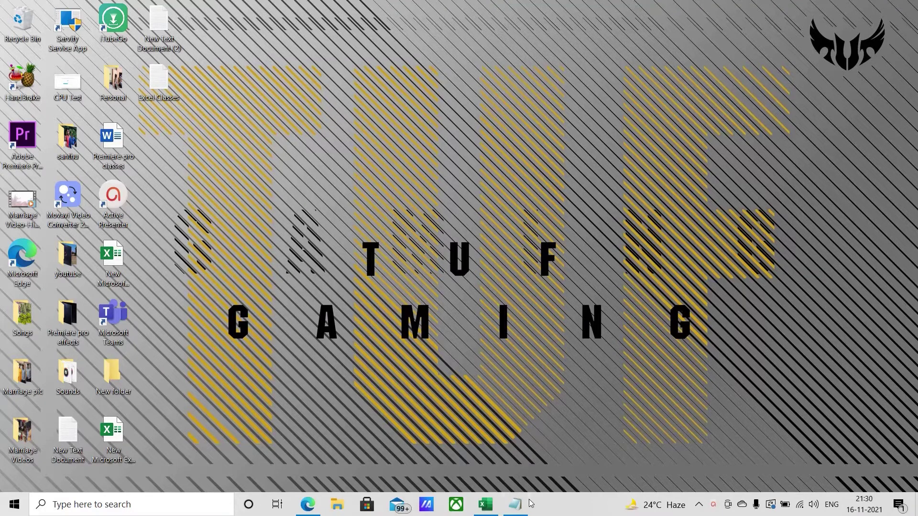
- Switch to the Excel Classes note in Notepad and enter the title "Tutorial 1" on the first line
click(515, 504)
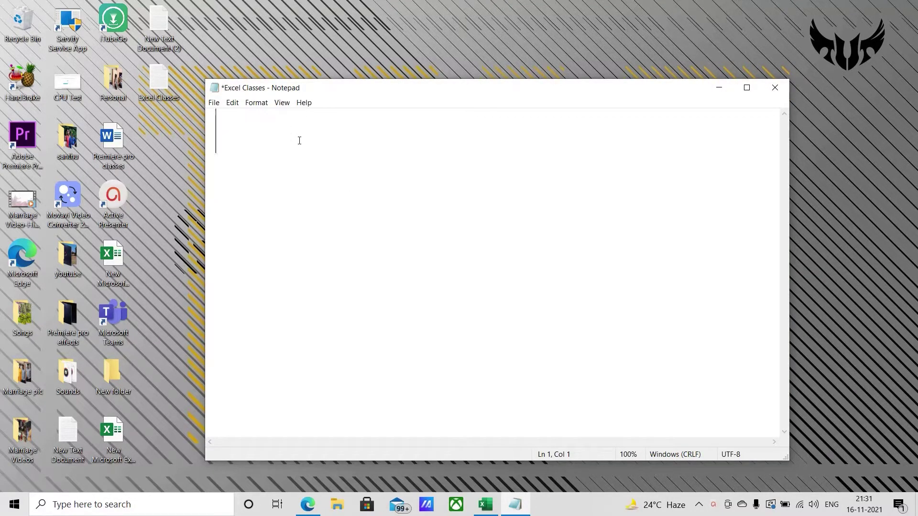
text(T)
text(utor)
key(BackSpace)
text(torial )
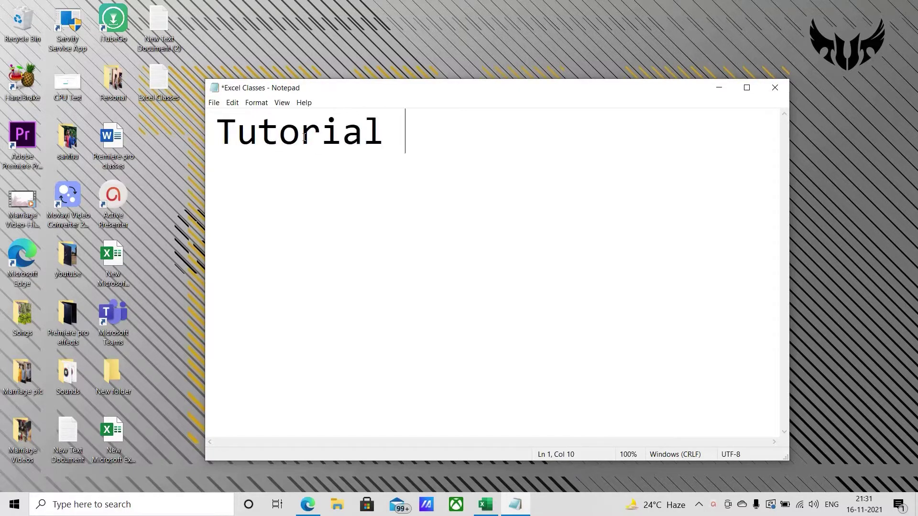
text(1)
- List SUM, SUMIF, SUMIFS and SUMPRODUCT on separate lines under the title, leaving one blank line in between
key(Return)
text(SUM)
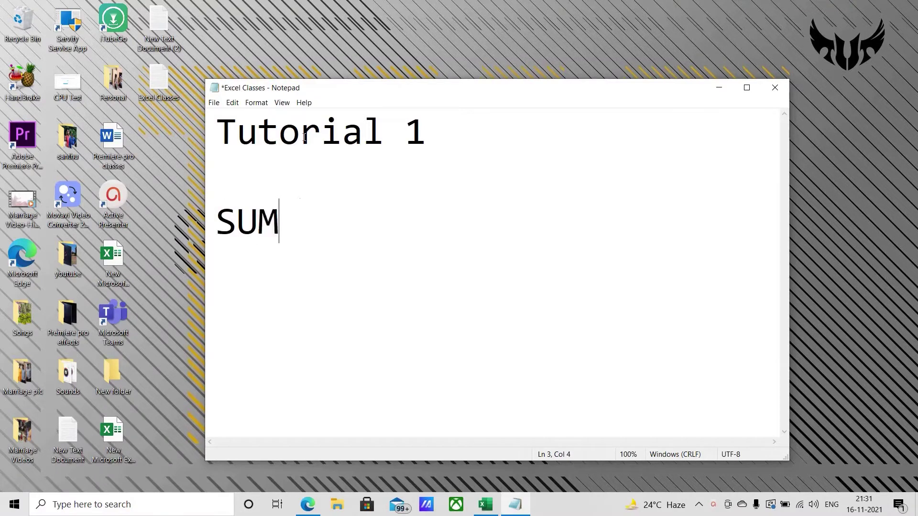
key(Return)
text(SUMIF)
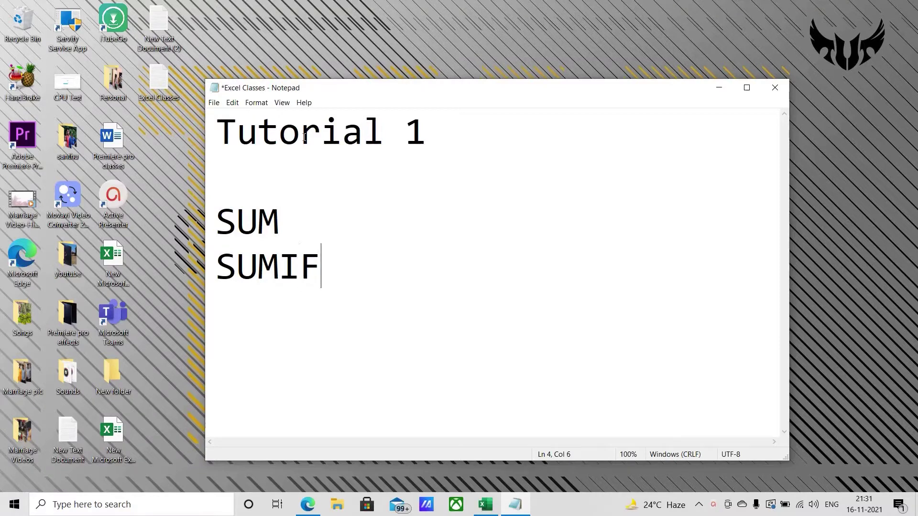
key(Return)
text(SI)
key(BackSpace)
text(UMIFS)
key(Return)
text(SUM)
key(BackSpace)
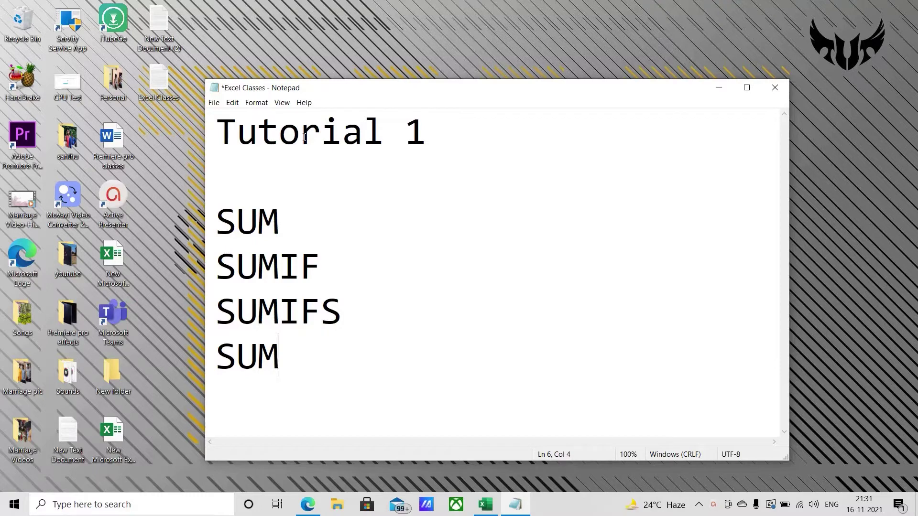
text(PRODUCT)
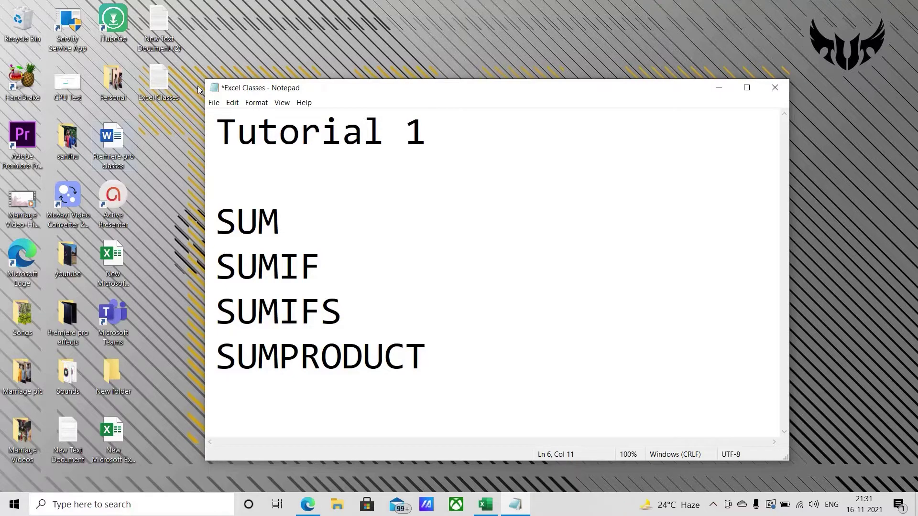
mouse_move(217, 218)
mouse_down()
mouse_move(373, 295)
mouse_move(476, 363)
mouse_move(301, 361)
mouse_move(237, 220)
mouse_move(217, 220)
mouse_up()
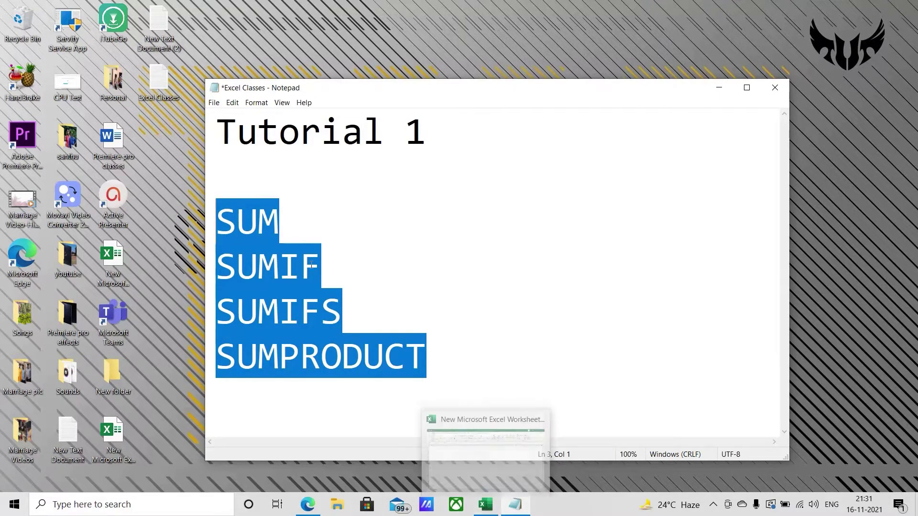
click(302, 205)
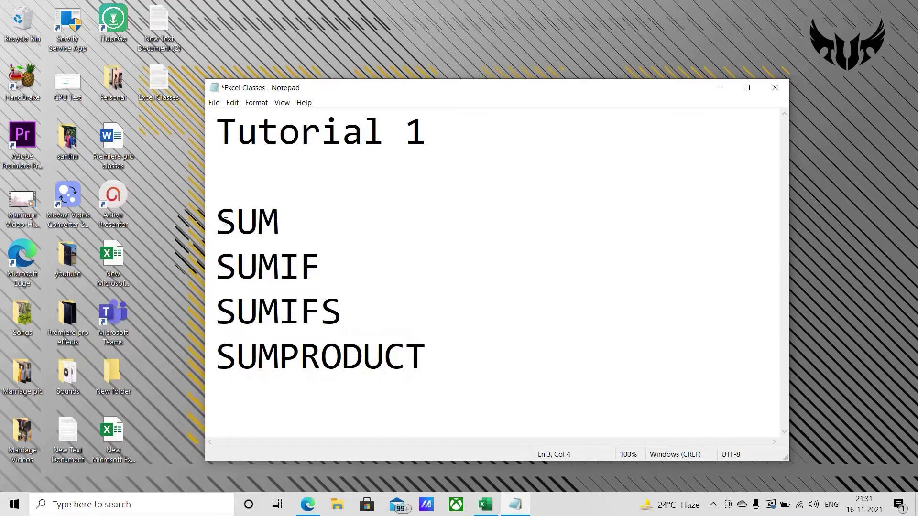
- Add RANDBETWEEN below the SUMPRODUCT entry, separated from the list by a blank line
click(474, 357)
key(Return)
key(Return)
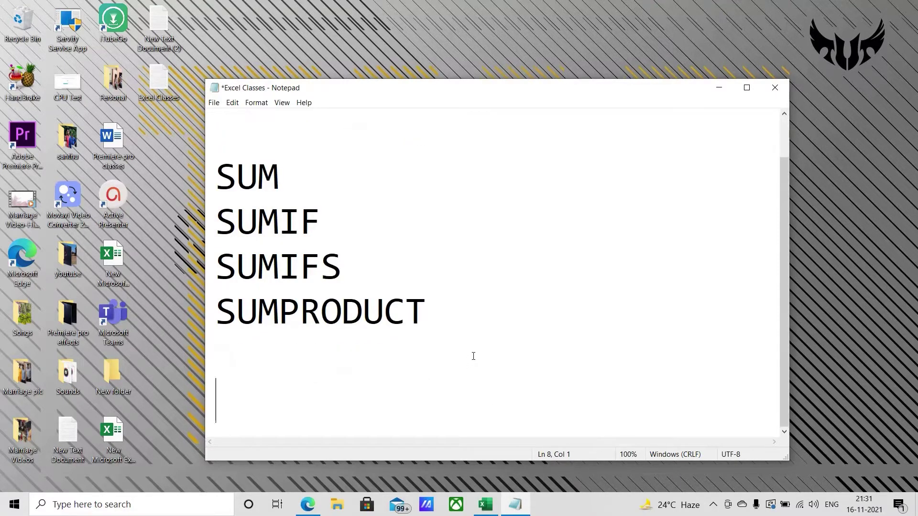
text(r)
key(BackSpace)
text(r)
key(BackSpace)
text(RAN)
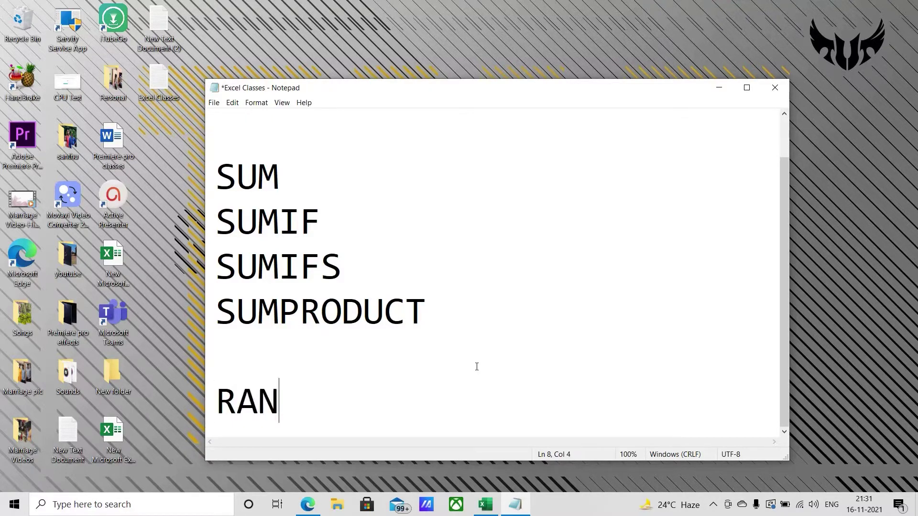
text(DBETWEEN)
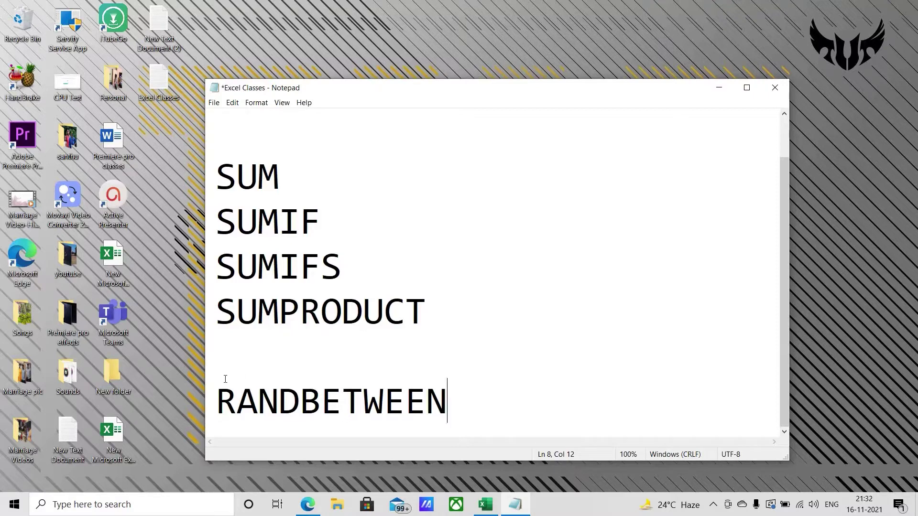
drag(219, 171, 422, 302)
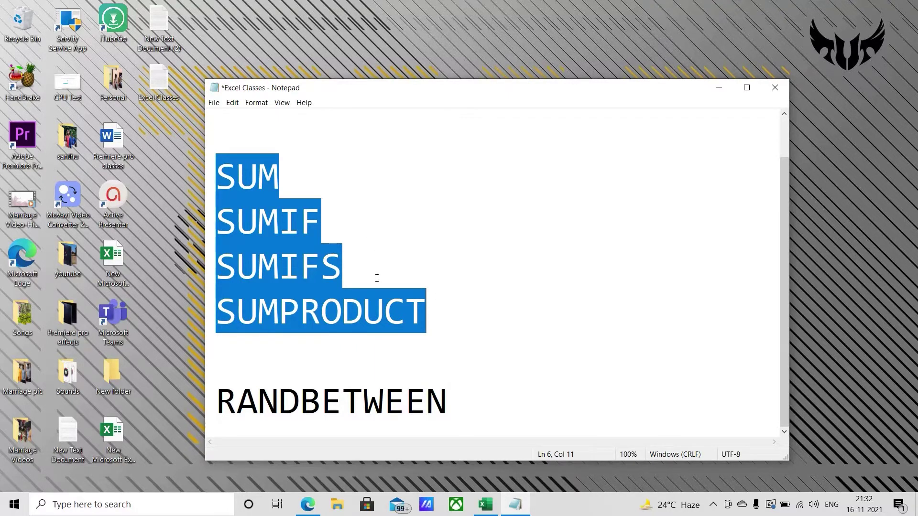
drag(216, 400, 471, 399)
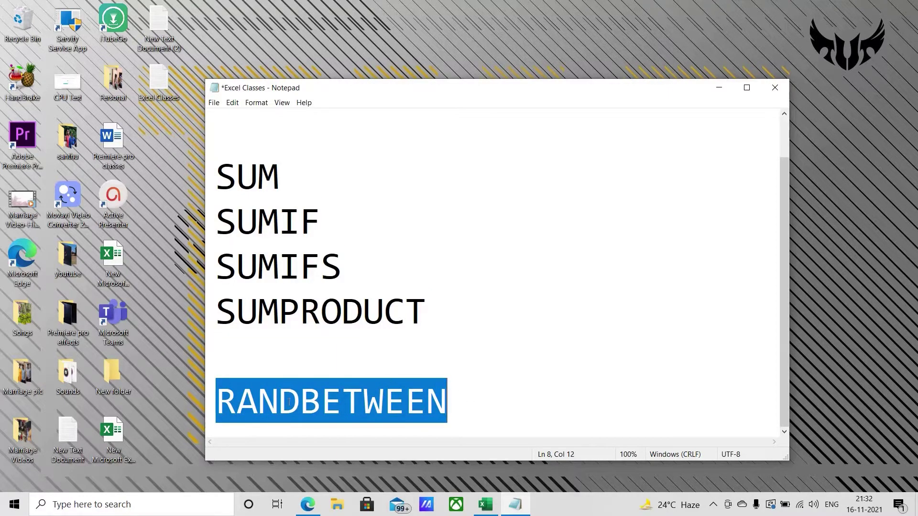
- Switch to the Excel workbook, enter =RANDBETWEEN(10,100) in cell F5 and fill it down to F14
click(486, 504)
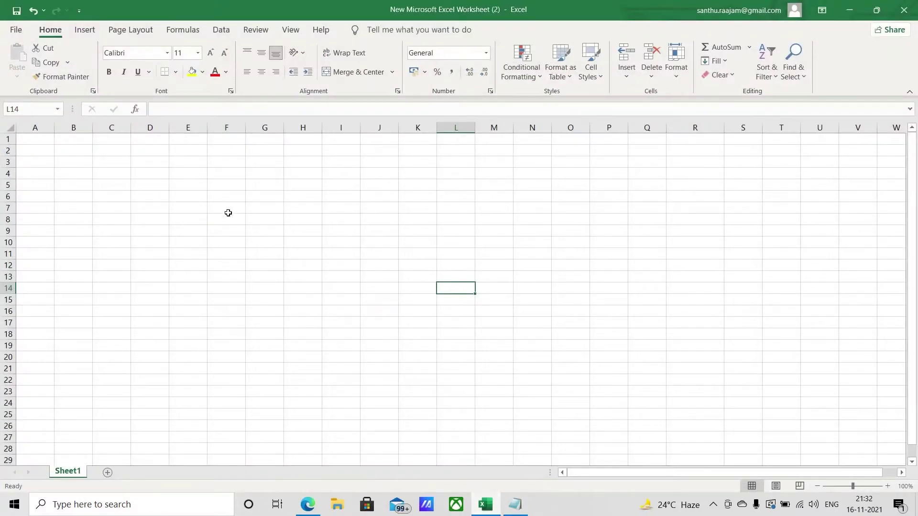
click(228, 213)
click(227, 186)
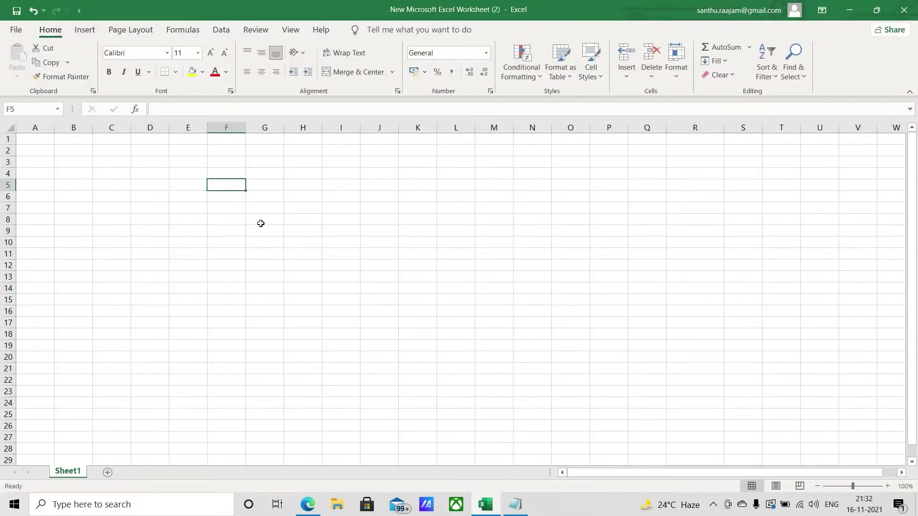
text(=)
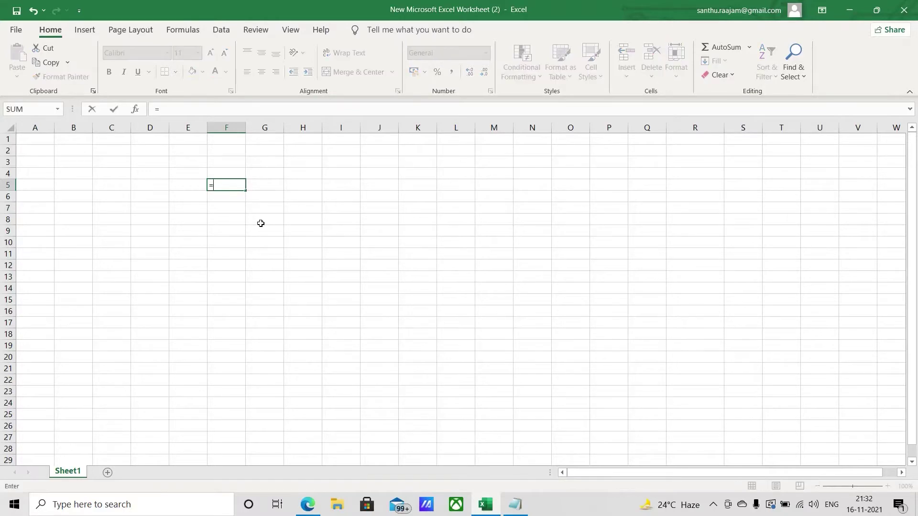
text(RAN)
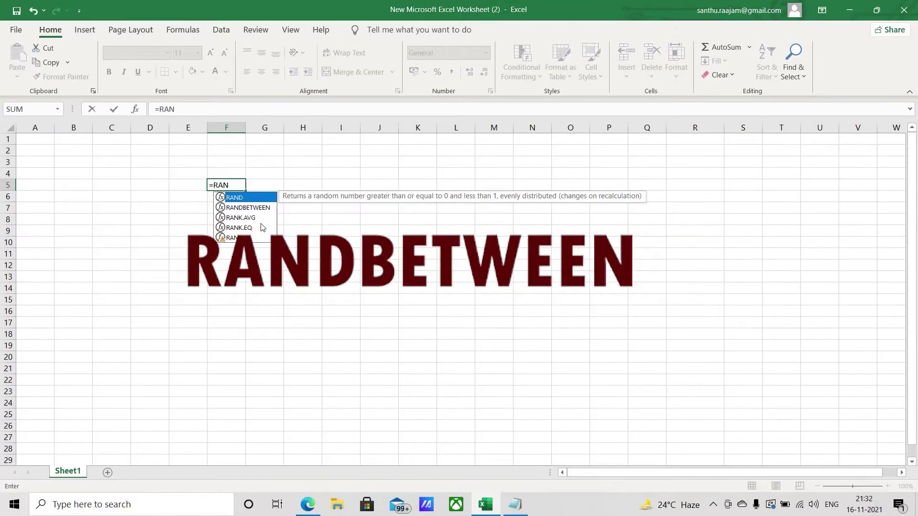
key(Down)
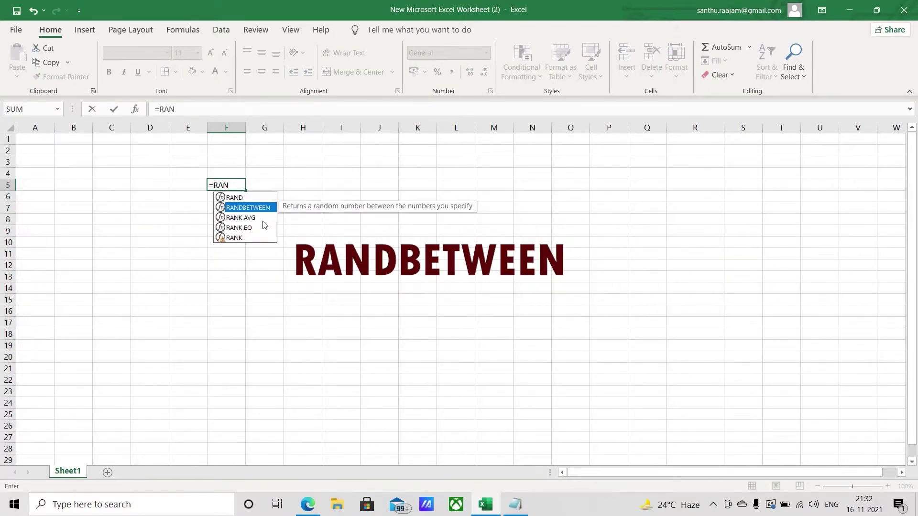
double_click(268, 208)
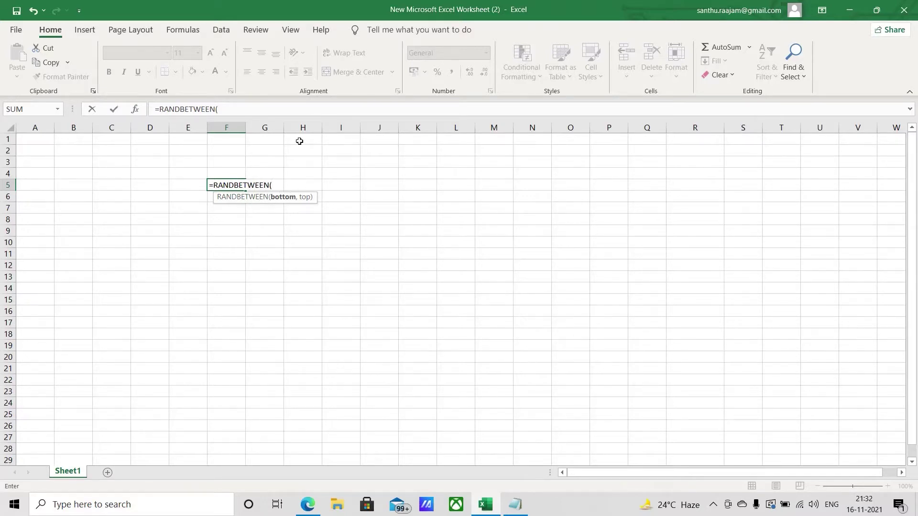
text(0,100)
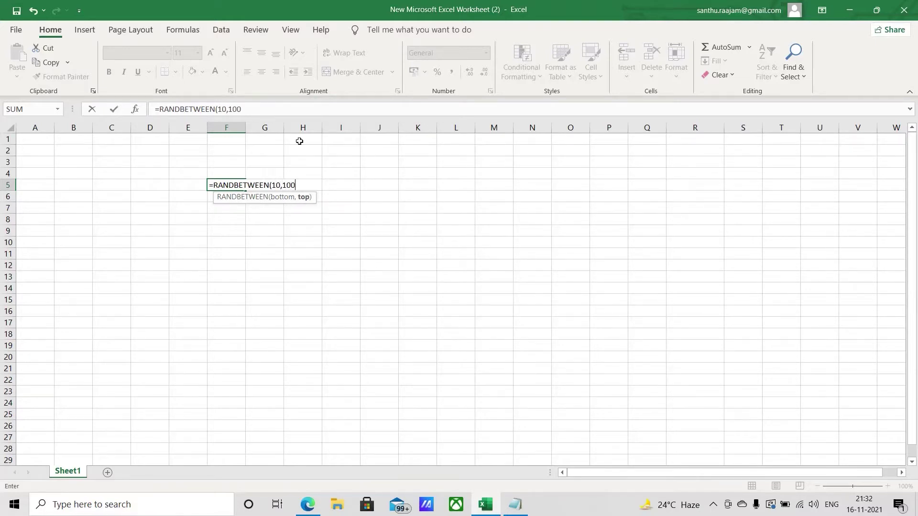
key(Return)
click(239, 184)
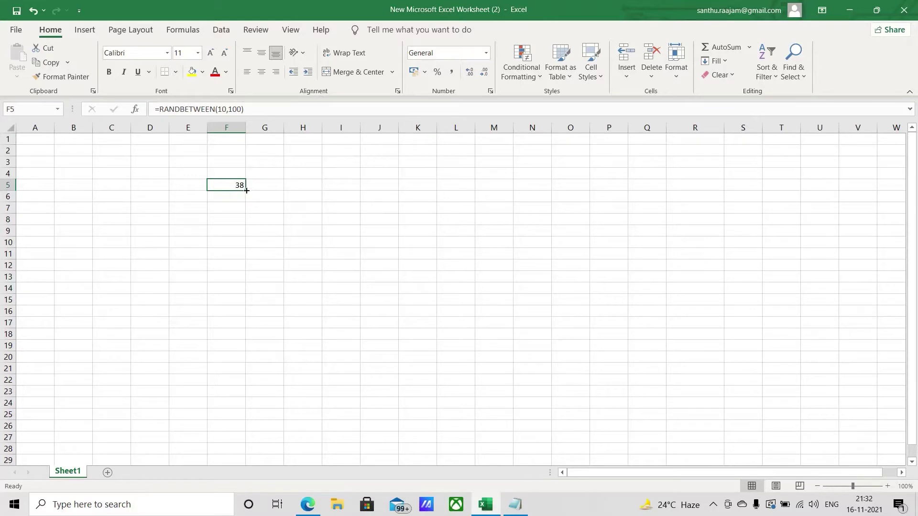
drag(245, 192, 241, 293)
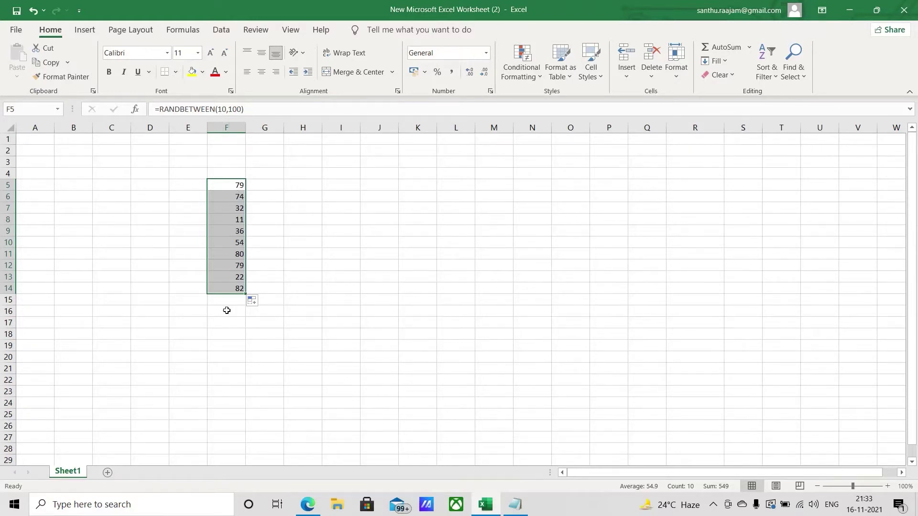
- Enter =RANDBETWEEN(100,1000) in cell H5 and fill it down to H14
click(310, 185)
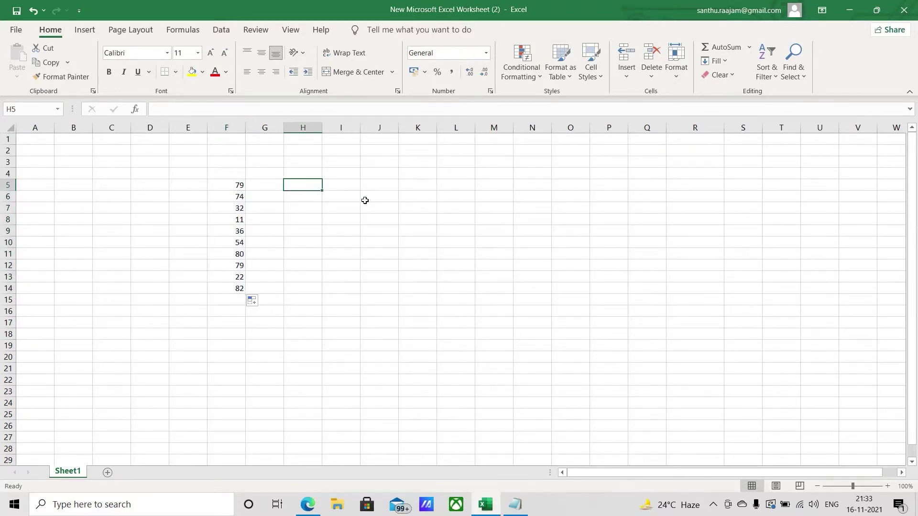
text(=RAND)
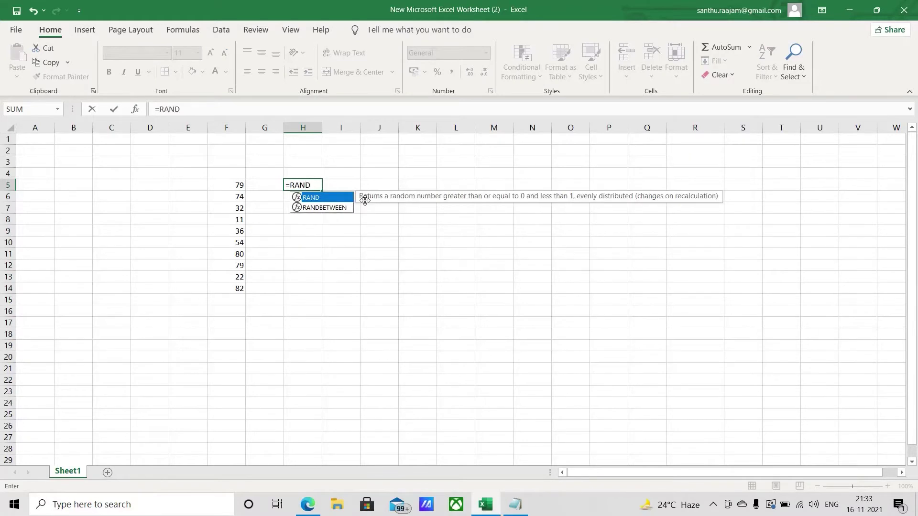
key(Down)
key(Tab)
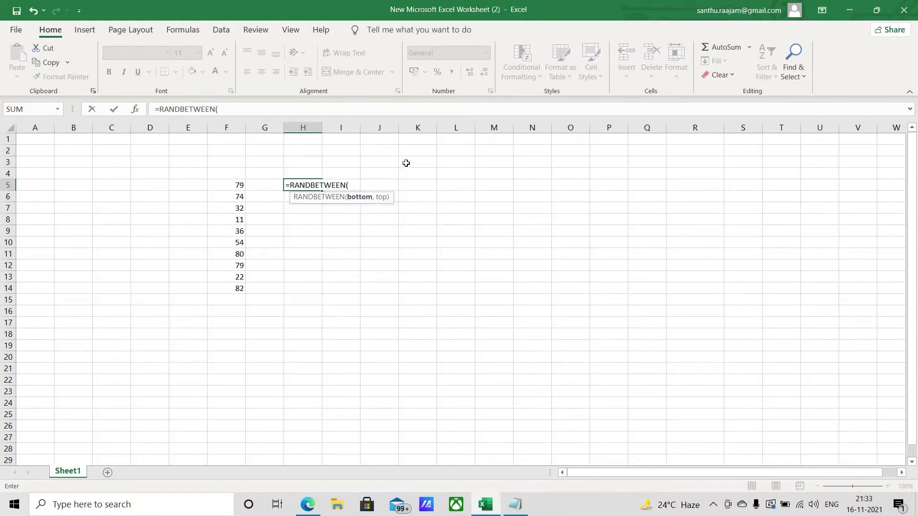
text(100,1000)
key(Return)
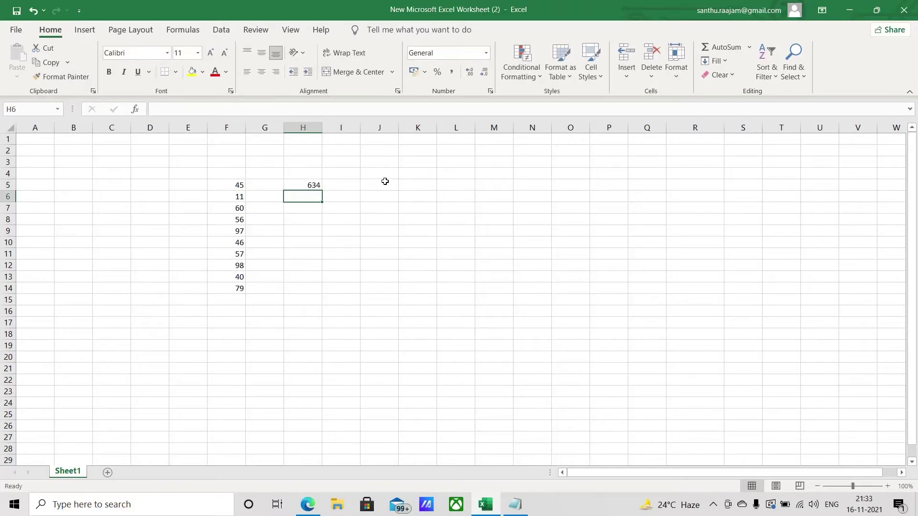
click(310, 184)
drag(322, 190, 323, 292)
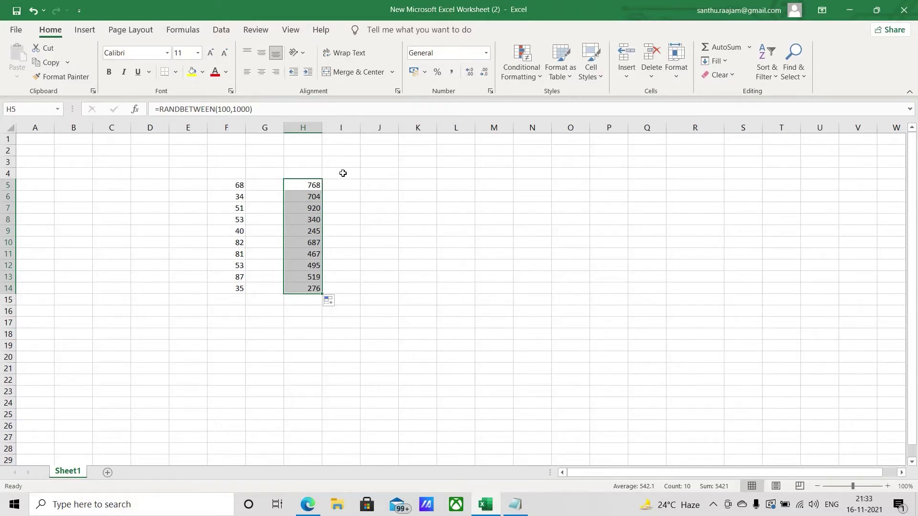
- Examine the formulas behind the random numbers in several cells of F5:F14
click(211, 188)
click(365, 178)
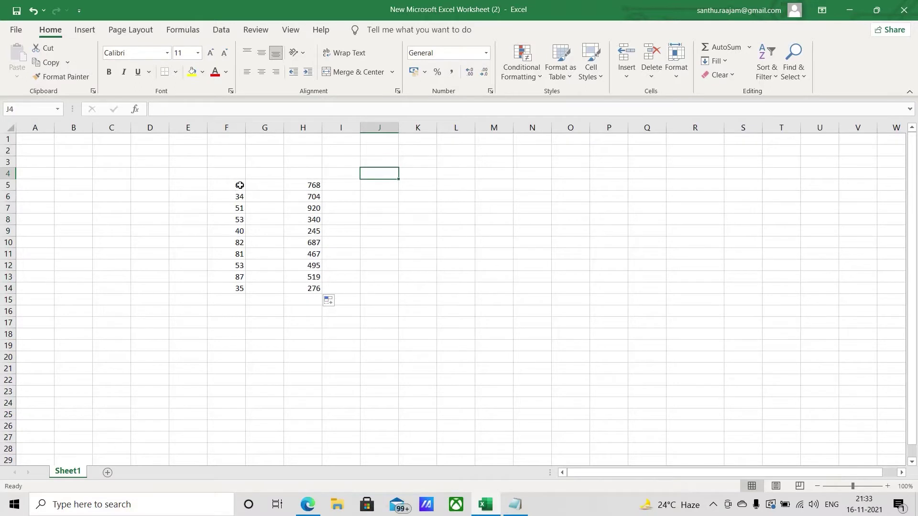
click(335, 187)
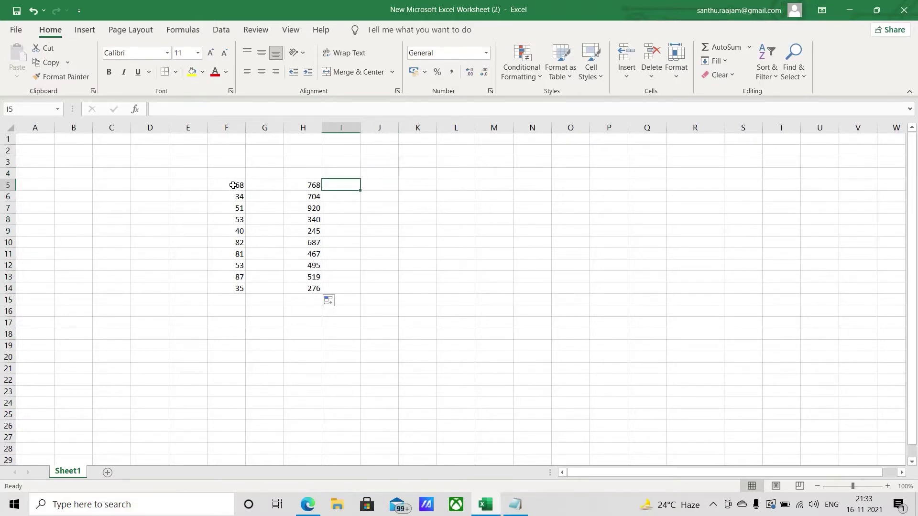
drag(228, 185, 231, 285)
click(240, 206)
click(236, 232)
click(234, 254)
click(234, 287)
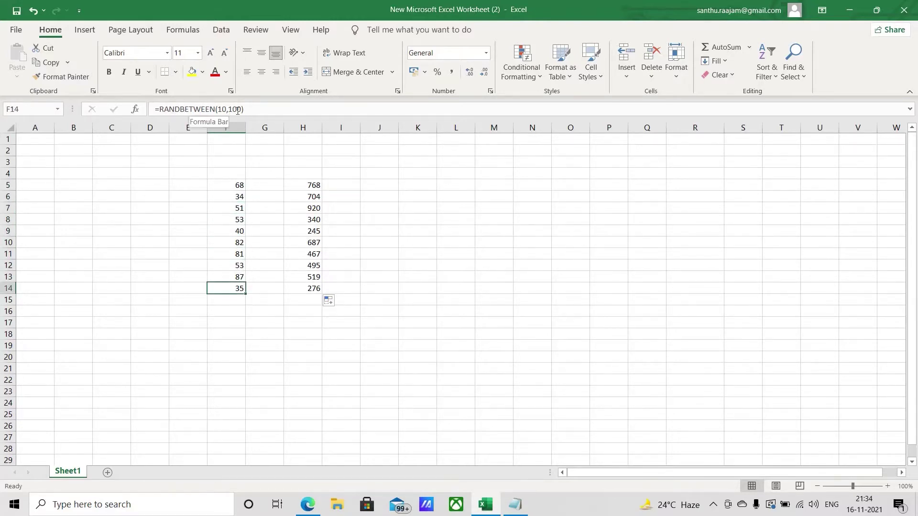
click(239, 186)
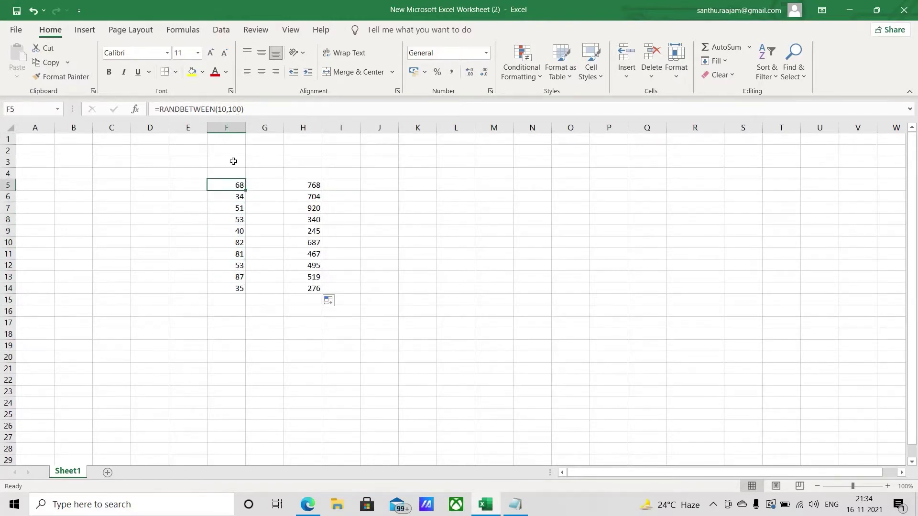
click(269, 180)
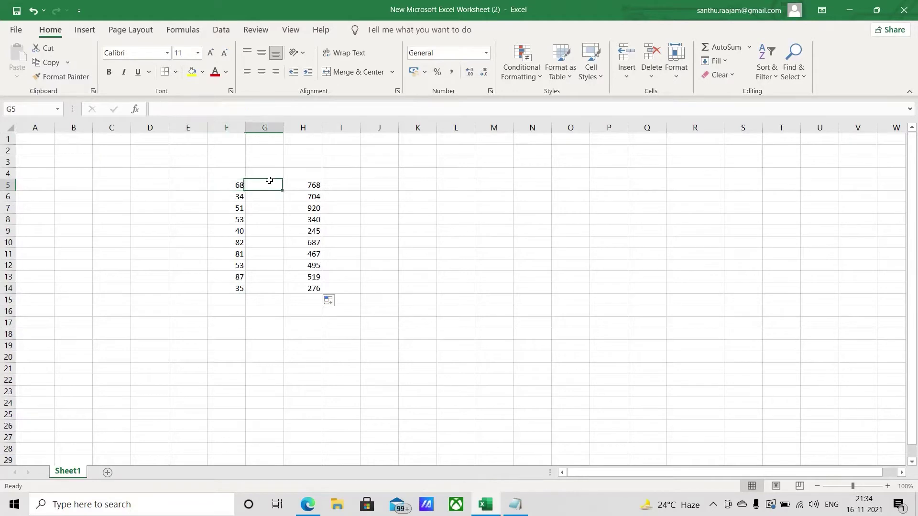
click(230, 182)
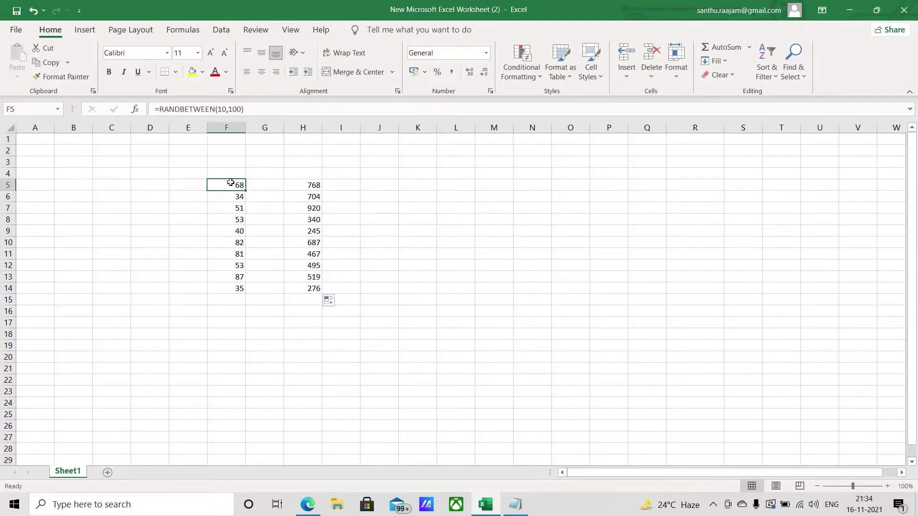
click(266, 185)
- Copy F5:F14 and replace its RANDBETWEEN formulas with fixed numbers using Paste Special with the Values option
drag(236, 184, 233, 288)
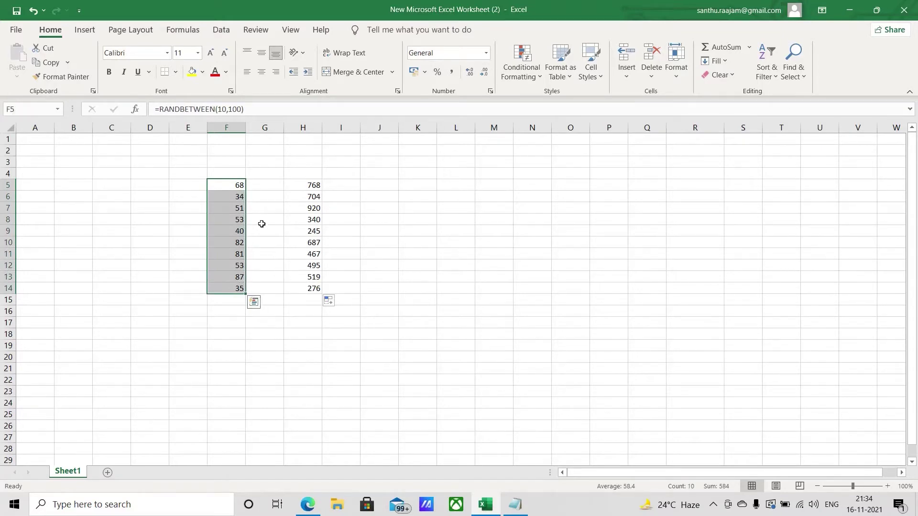
key(ctrl+c)
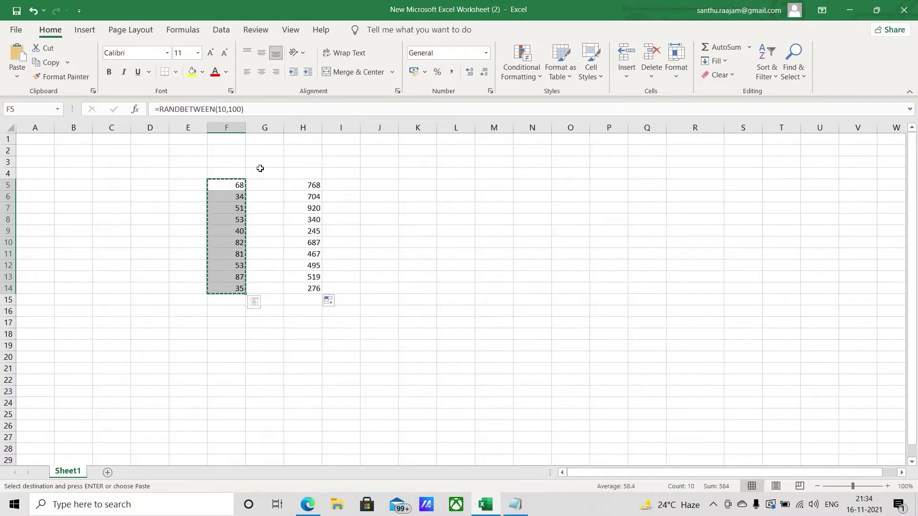
click(14, 62)
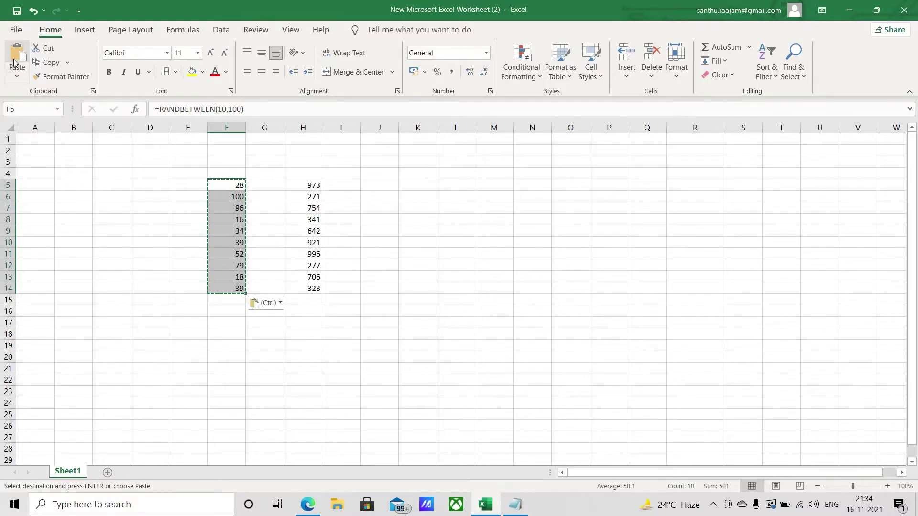
click(14, 63)
click(17, 78)
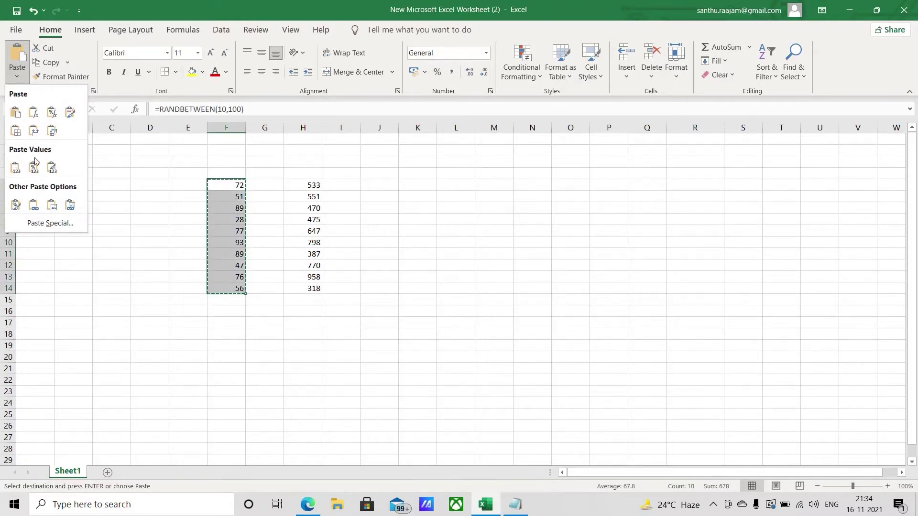
click(226, 182)
drag(225, 183, 230, 288)
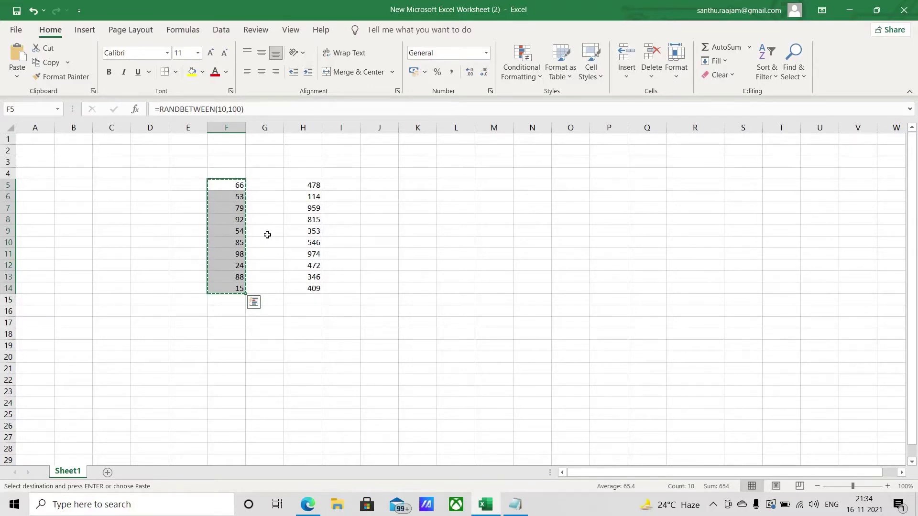
key(alt+e)
key(s)
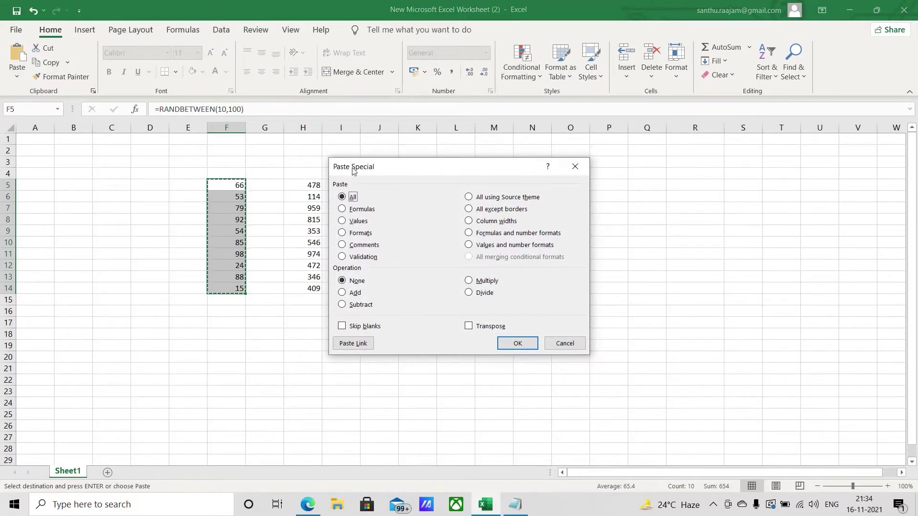
click(341, 222)
click(530, 346)
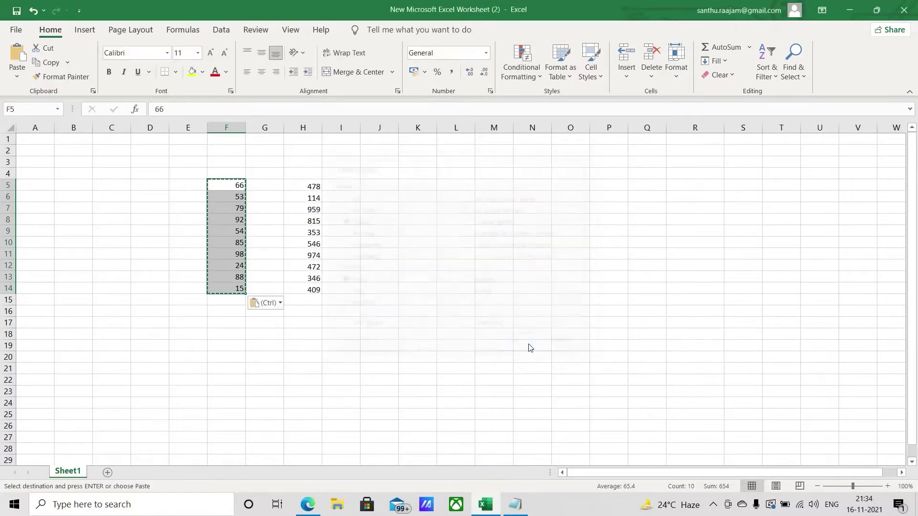
- Check the contents of several cells in F5:F14 to see whether they hold formulas or plain numbers
click(227, 183)
click(235, 208)
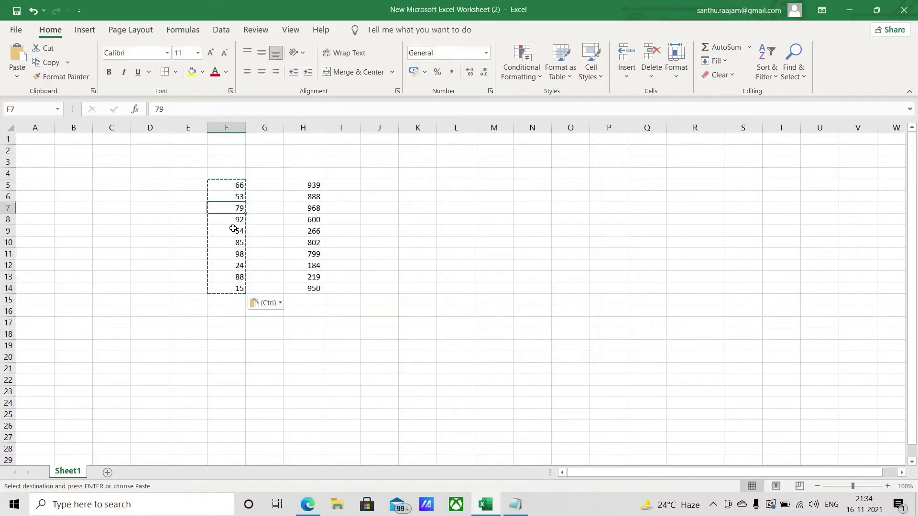
click(236, 242)
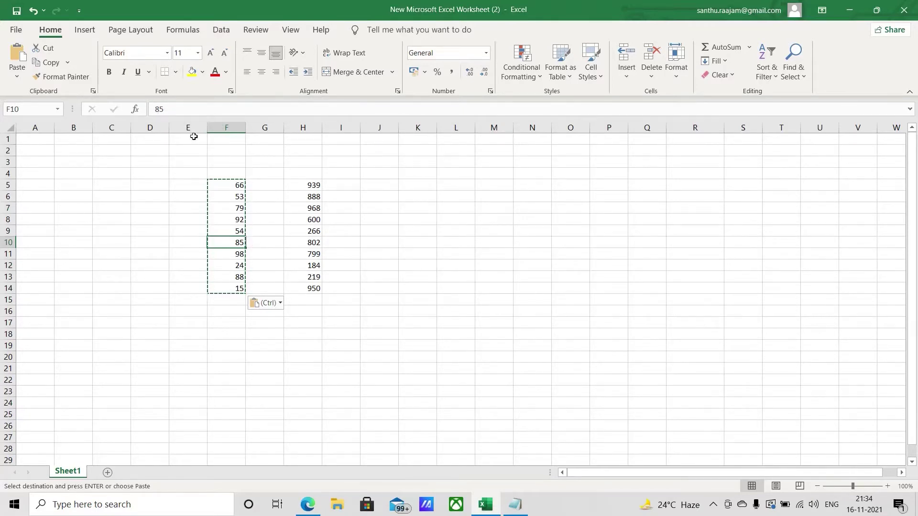
click(220, 186)
click(225, 208)
click(234, 254)
click(237, 299)
click(238, 311)
click(242, 206)
click(239, 184)
click(241, 242)
- Examine the formulas behind the random numbers in several cells of H5:H14
click(307, 186)
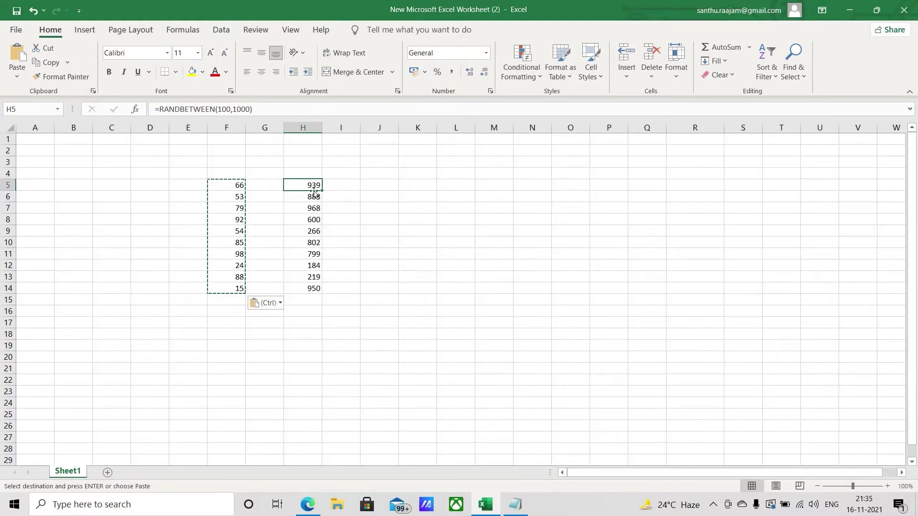
click(313, 197)
click(314, 208)
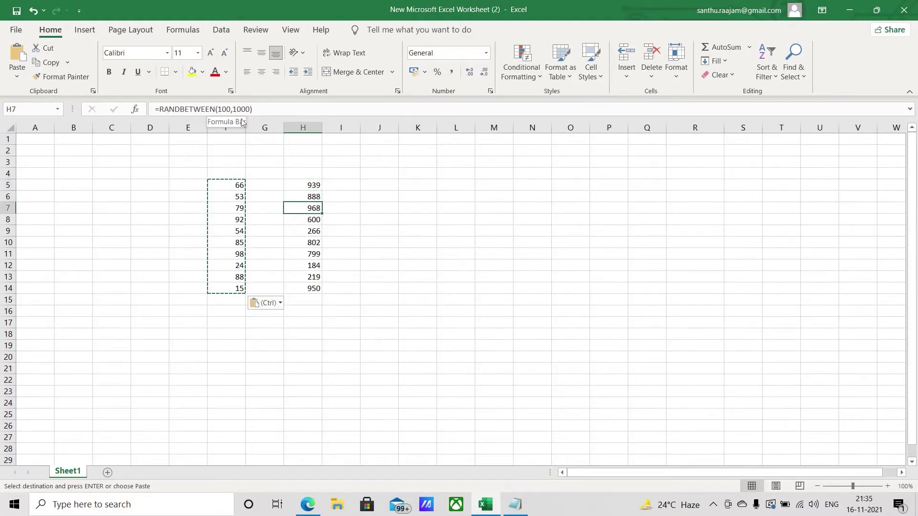
click(315, 231)
click(317, 189)
click(311, 243)
click(317, 297)
click(315, 290)
click(313, 197)
click(314, 186)
click(325, 152)
- Copy H5:H14 and convert its formulas to fixed numbers using Paste Special with the Values option
drag(311, 184, 307, 286)
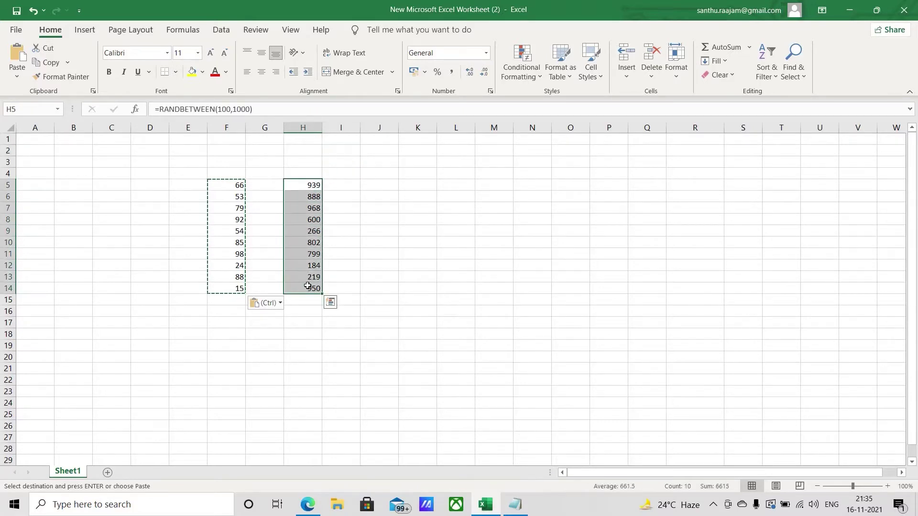
key(alt+e)
key(s)
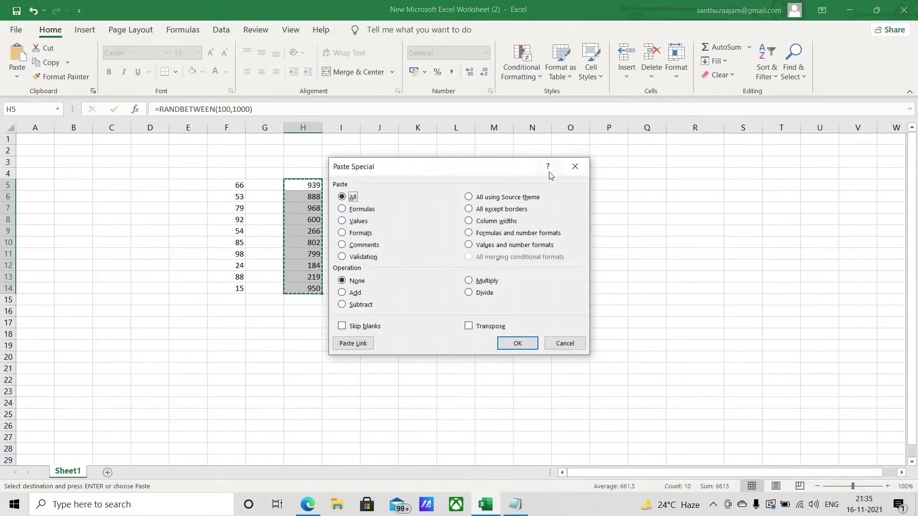
click(348, 224)
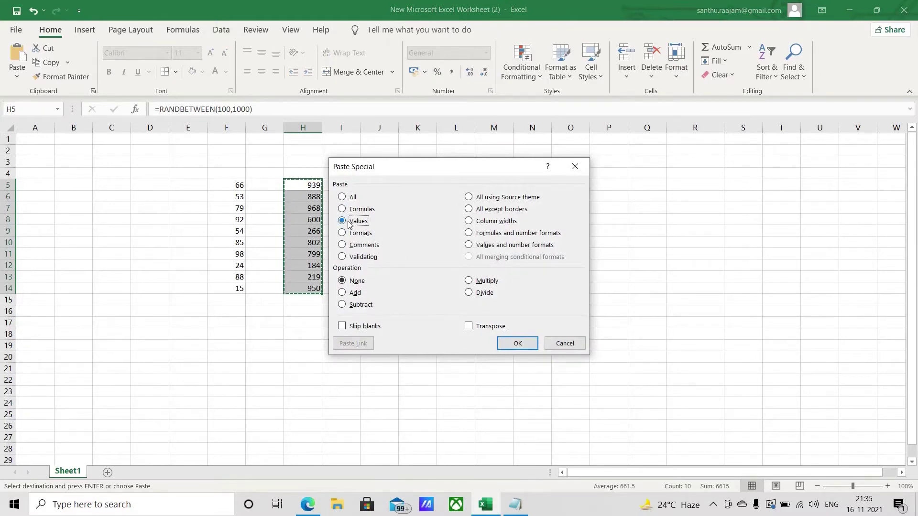
click(517, 344)
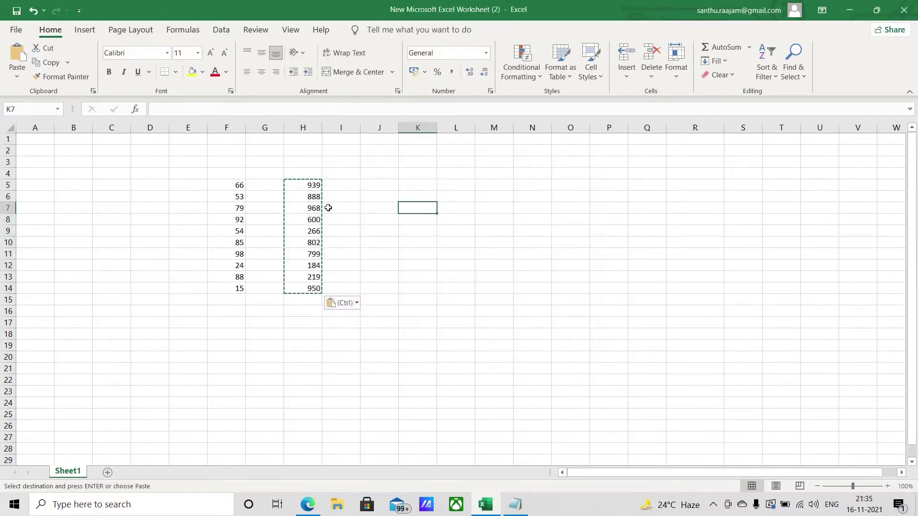
- Center the numbers in F5:H14 both vertically and horizontally within their cells
click(309, 176)
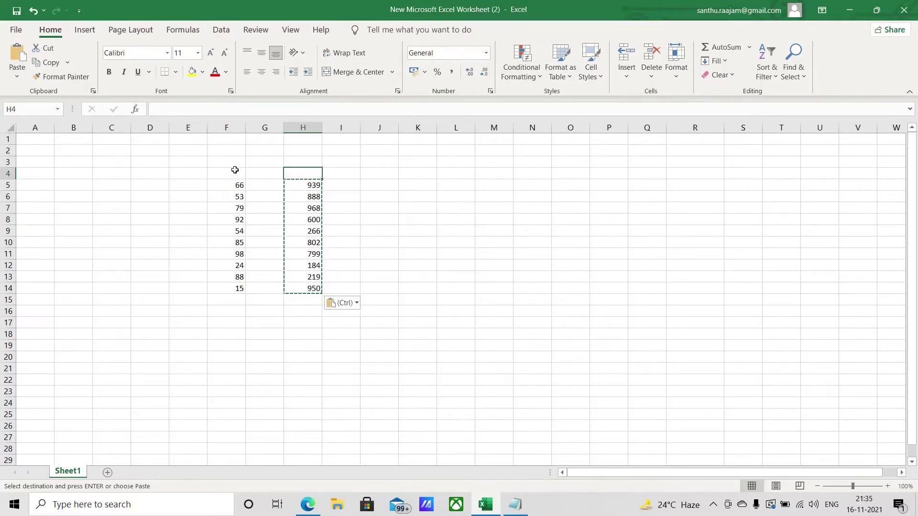
click(216, 185)
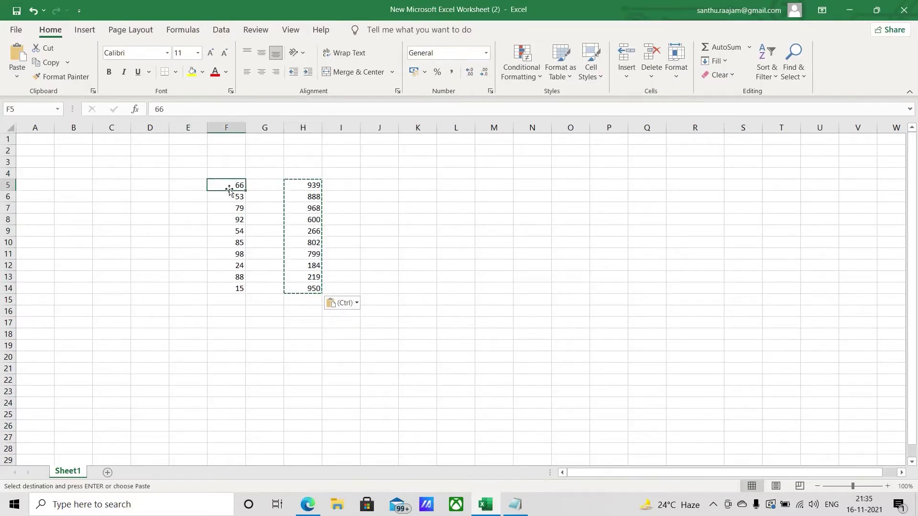
drag(232, 189, 313, 289)
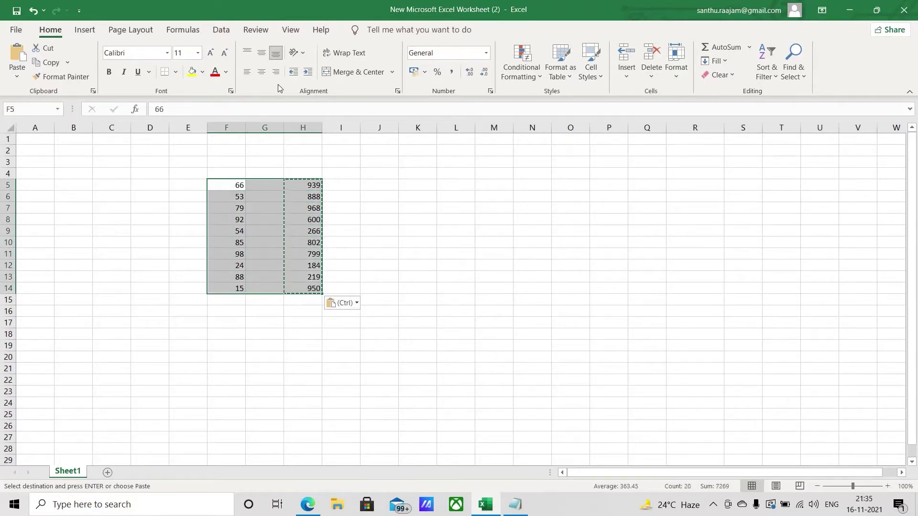
click(261, 55)
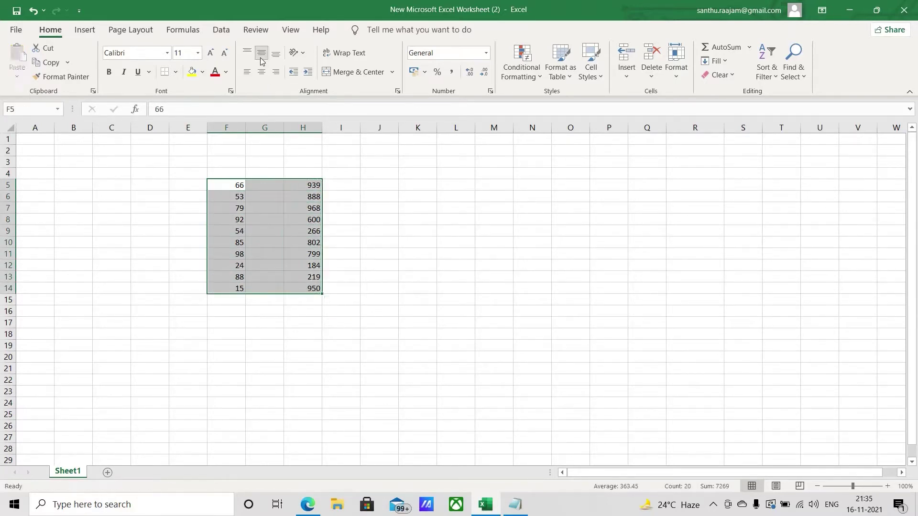
click(262, 72)
click(381, 251)
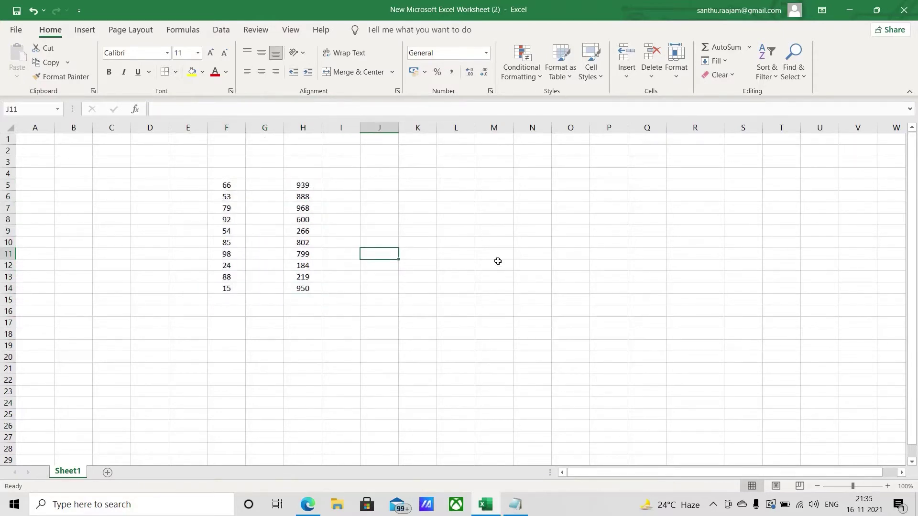
click(187, 185)
click(264, 174)
drag(326, 198, 330, 208)
click(330, 321)
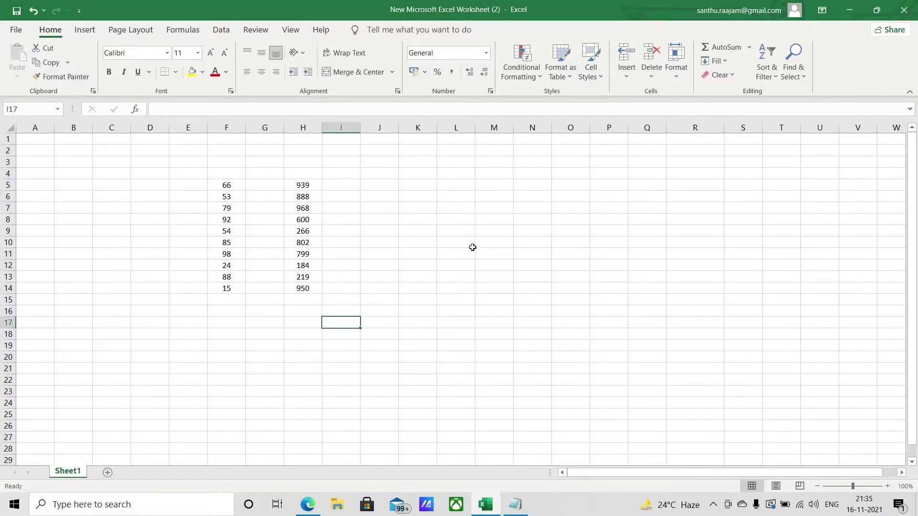
click(217, 311)
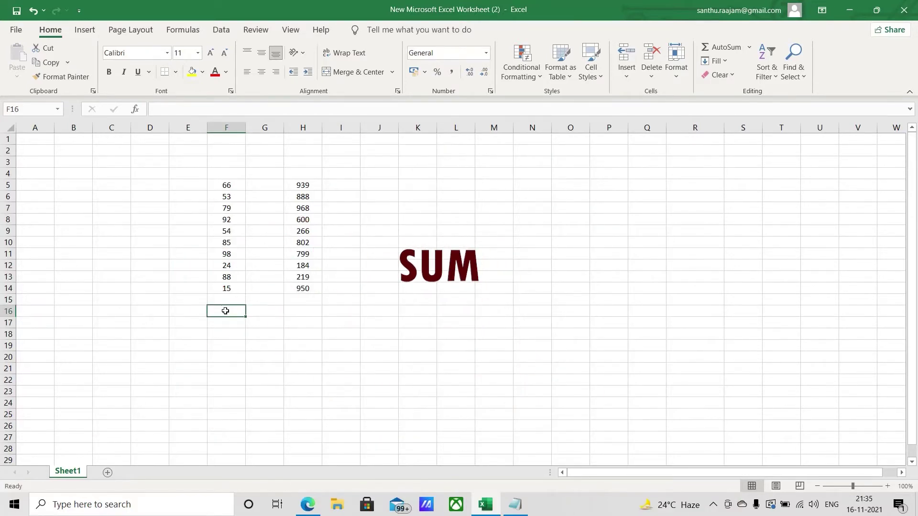
click(220, 302)
click(209, 330)
click(218, 310)
click(224, 304)
click(217, 312)
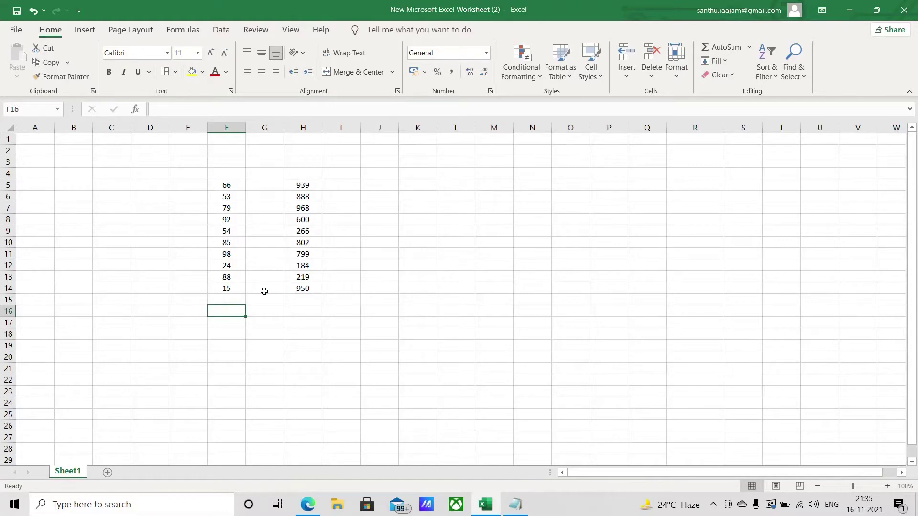
- Number the data rows from 1 to 10 in E5:E14 by entering 1 and 2 and filling the series down
drag(227, 185, 229, 286)
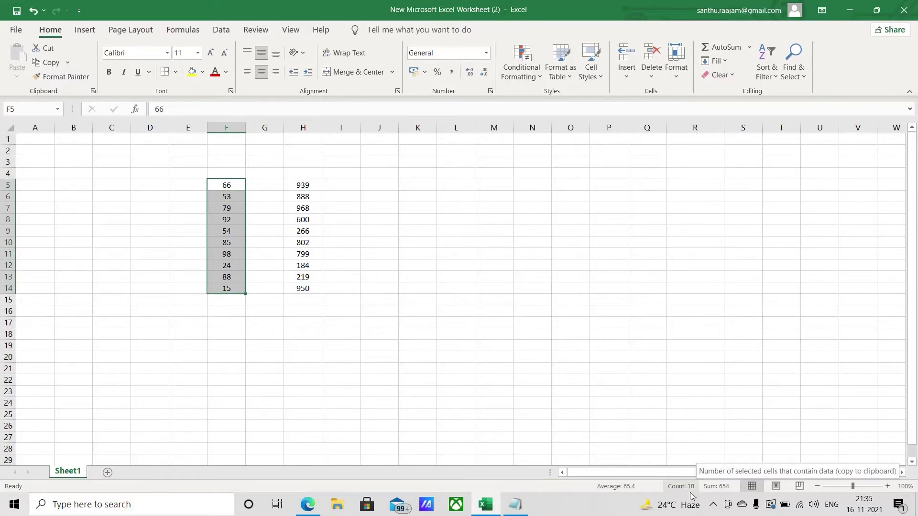
click(191, 185)
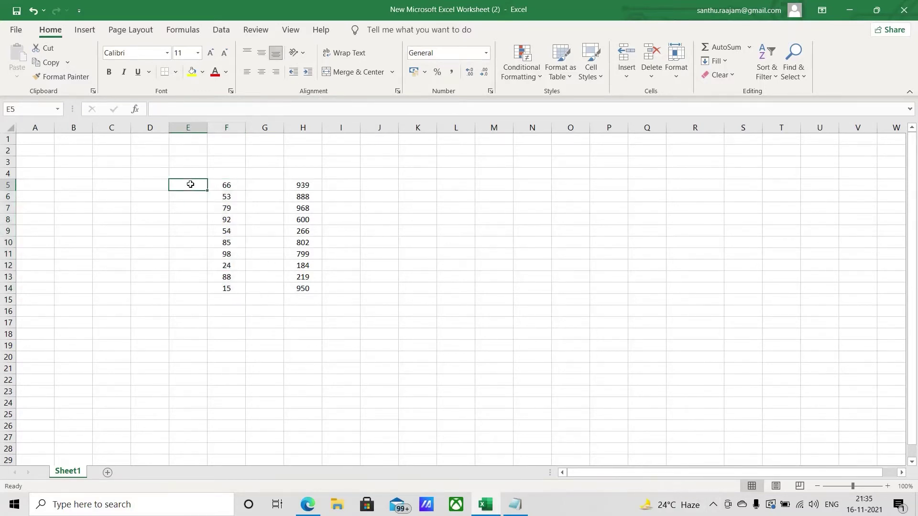
text(1)
key(Return)
text(2)
key(Return)
click(197, 186)
drag(198, 187, 199, 195)
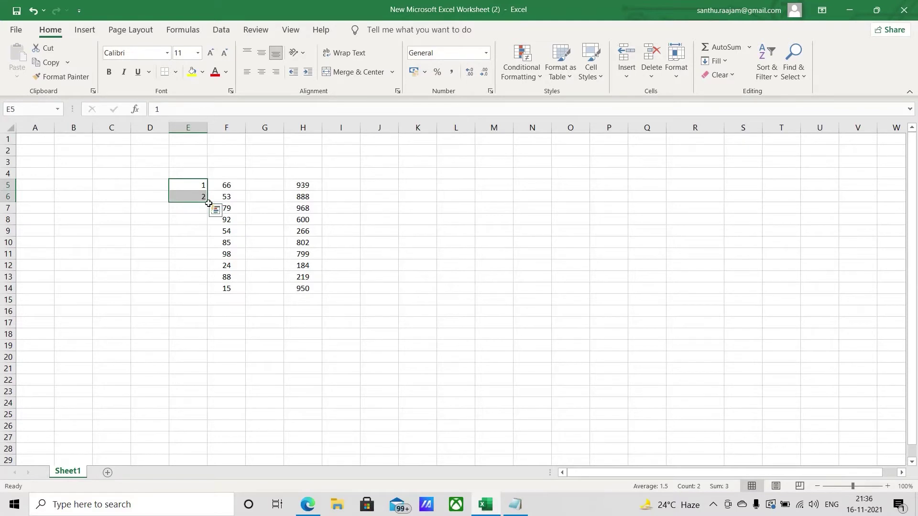
drag(208, 202, 205, 290)
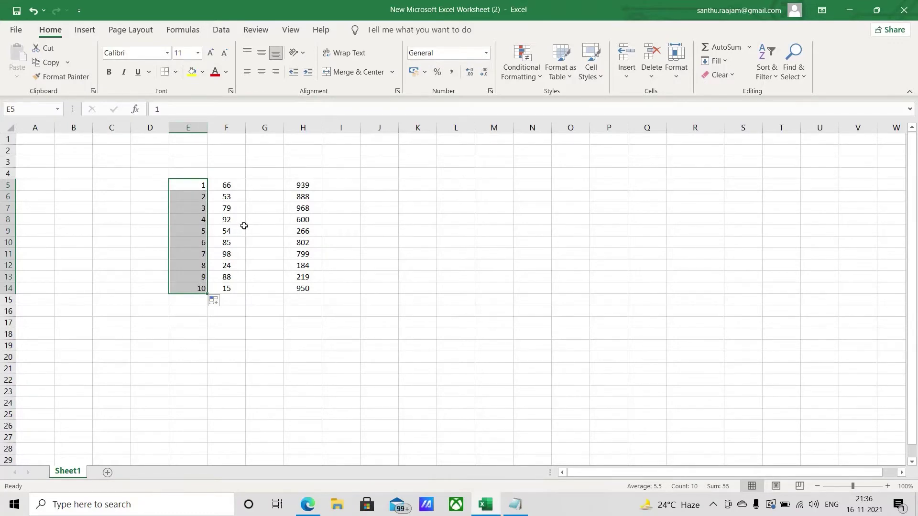
- Center the block E5:H14 horizontally and set its vertical alignment back to bottom
click(252, 241)
key(ctrl+a)
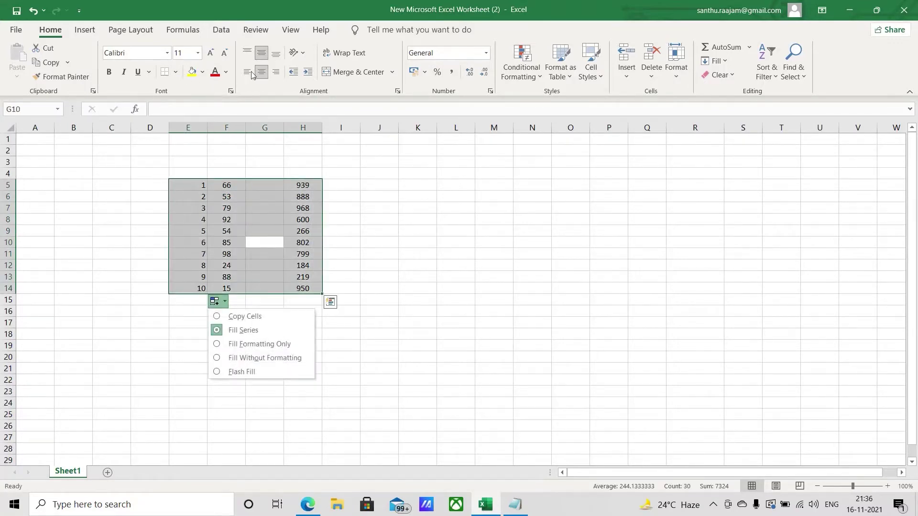
click(264, 53)
click(262, 71)
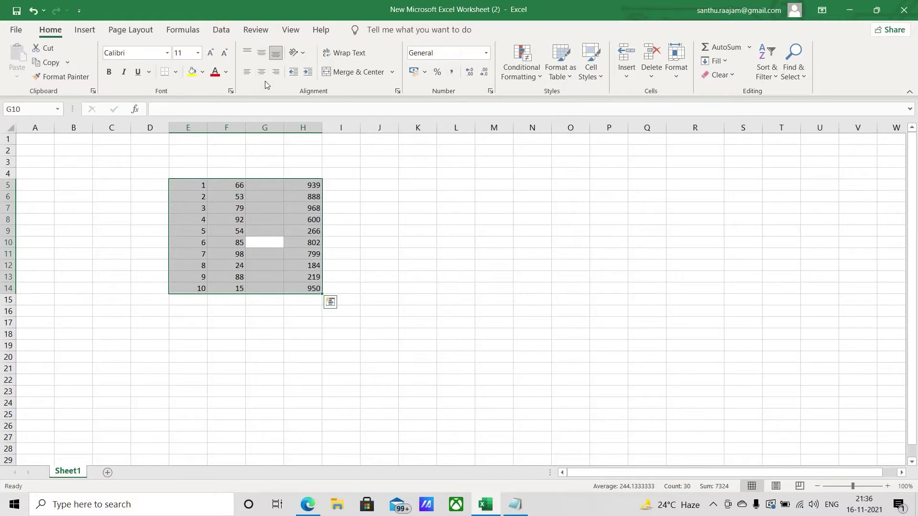
click(261, 72)
click(265, 242)
- Switch to the Excel Classes list in Notepad and highlight the SUM entry
drag(226, 186, 227, 289)
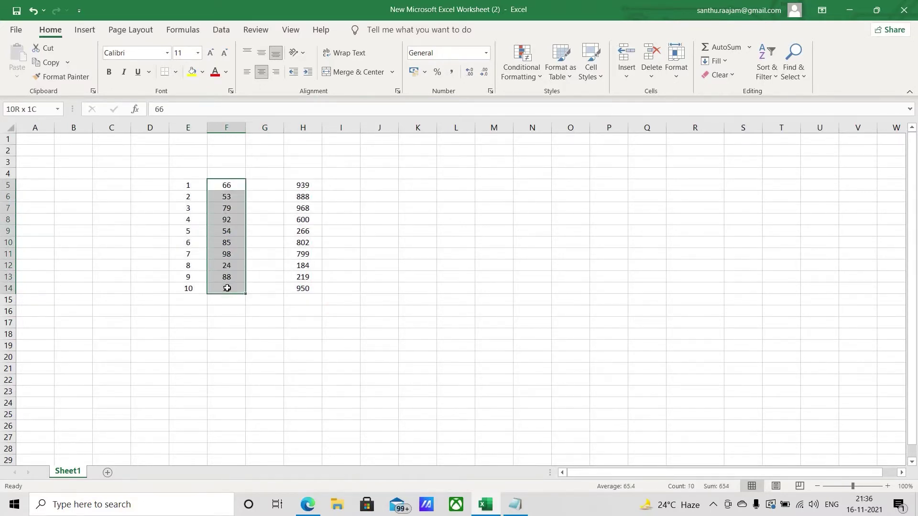
click(224, 310)
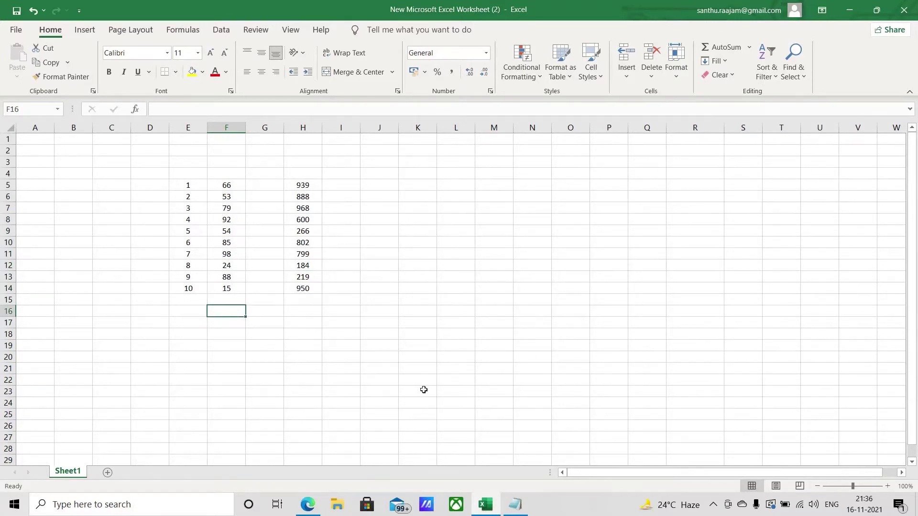
click(515, 504)
drag(295, 175, 218, 176)
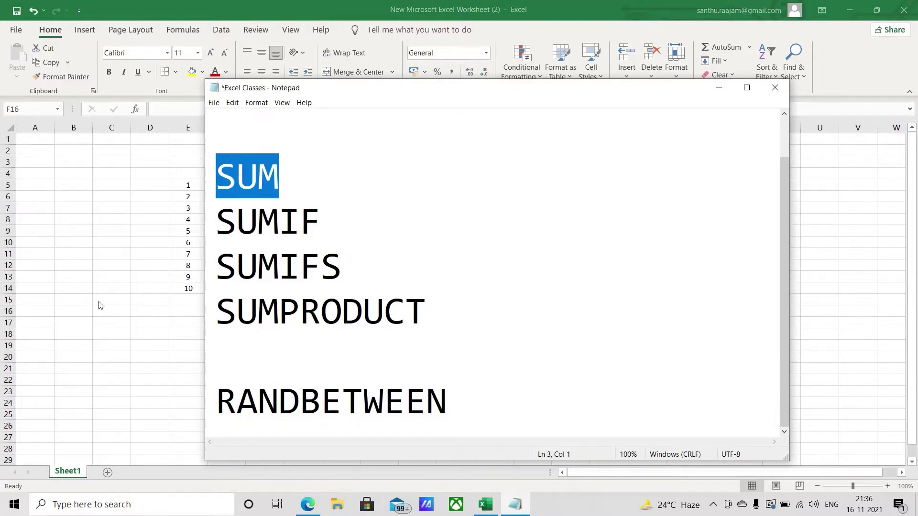
- Switch back to the Excel worksheet and total F5:F14 in cell F15 with the SUM function
key(alt+Tab)
click(230, 301)
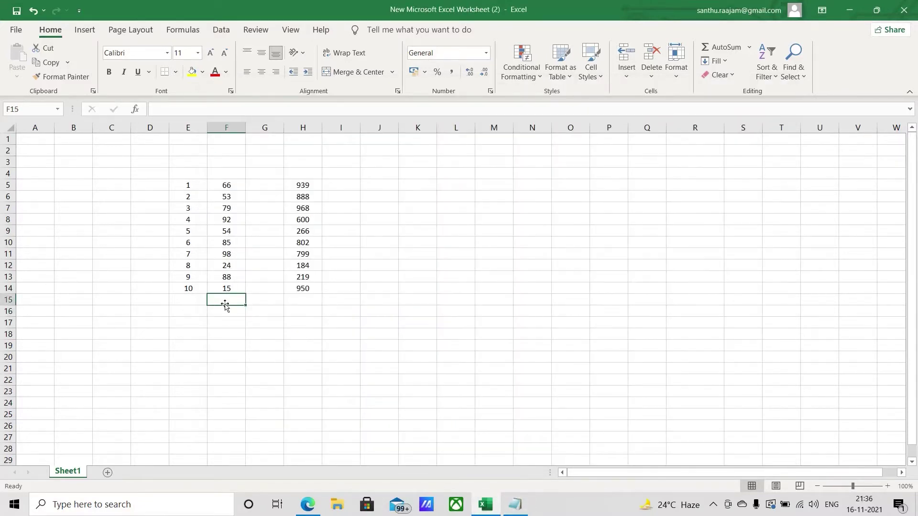
text(=)
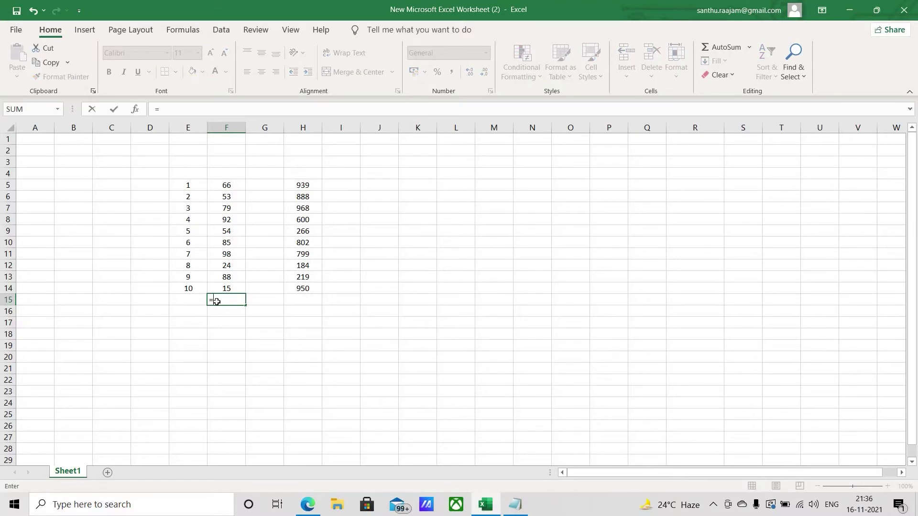
text(SUM)
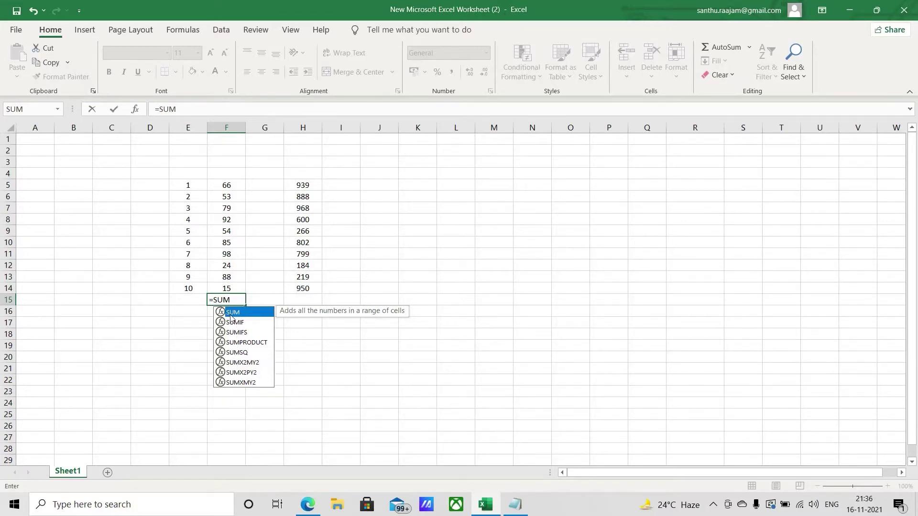
double_click(247, 313)
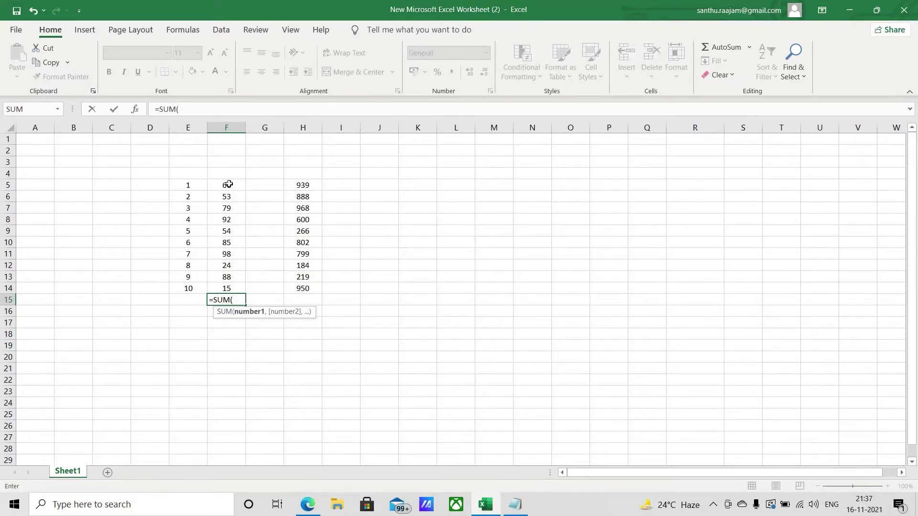
drag(232, 184, 235, 283)
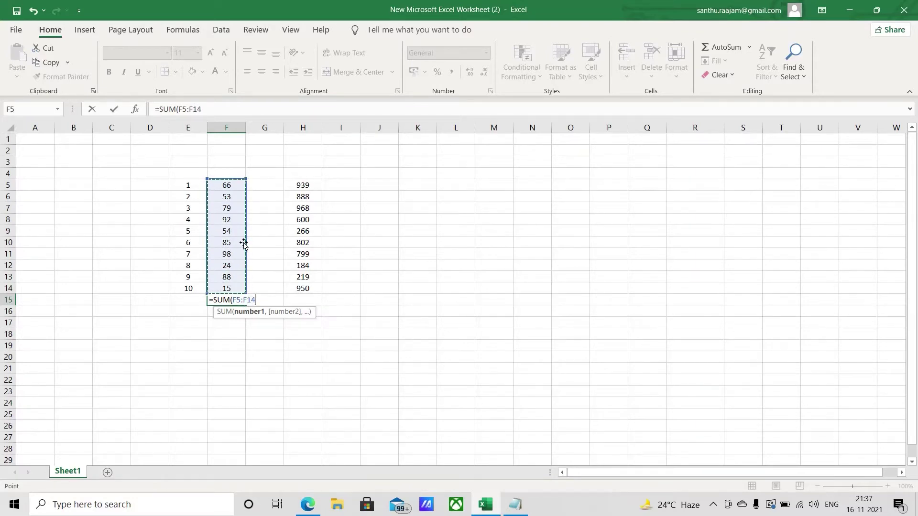
key(Return)
- Center the column F total in F15 horizontally and fill its cell with yellow
click(234, 300)
click(262, 73)
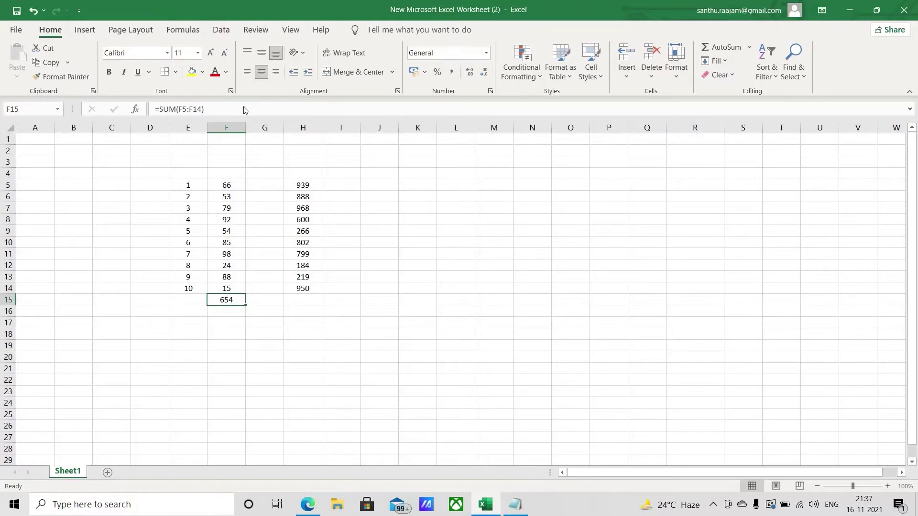
click(192, 72)
- Total the numbers in H5:H14 with a SUM formula in cell H15
click(299, 300)
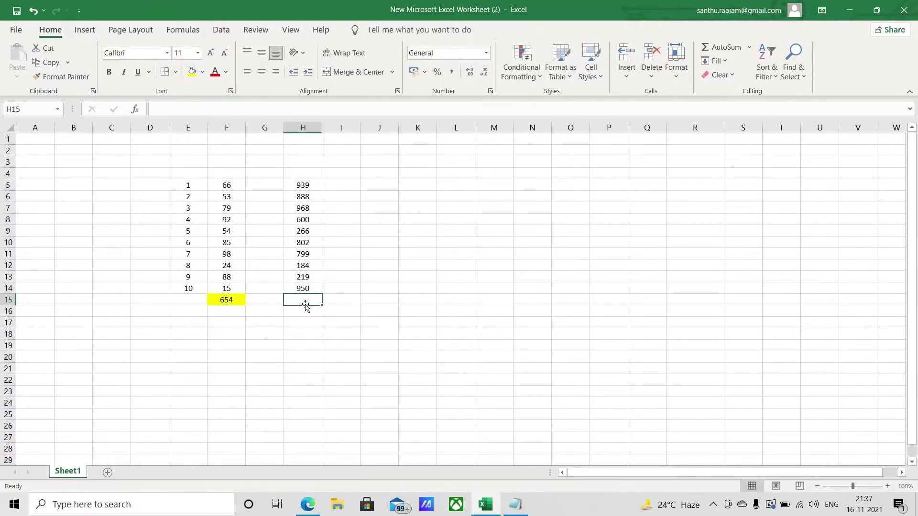
drag(306, 185, 309, 285)
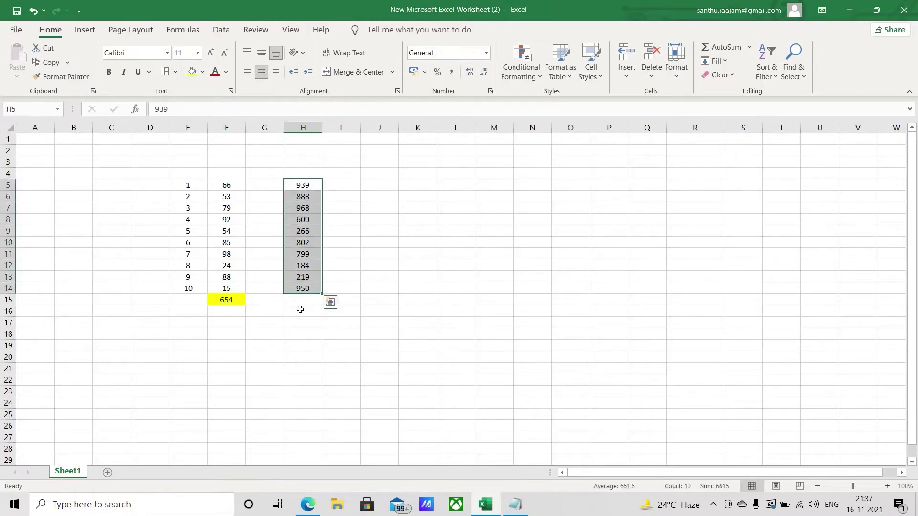
click(299, 298)
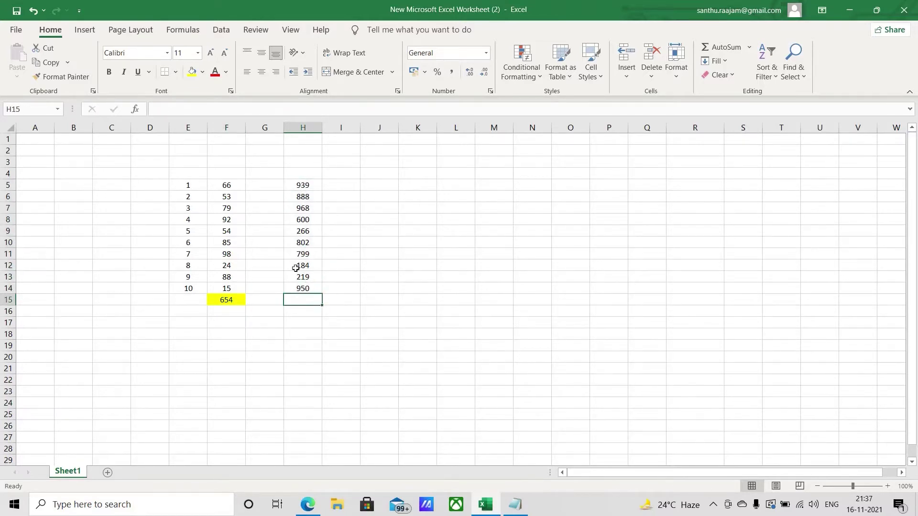
text(=SUM)
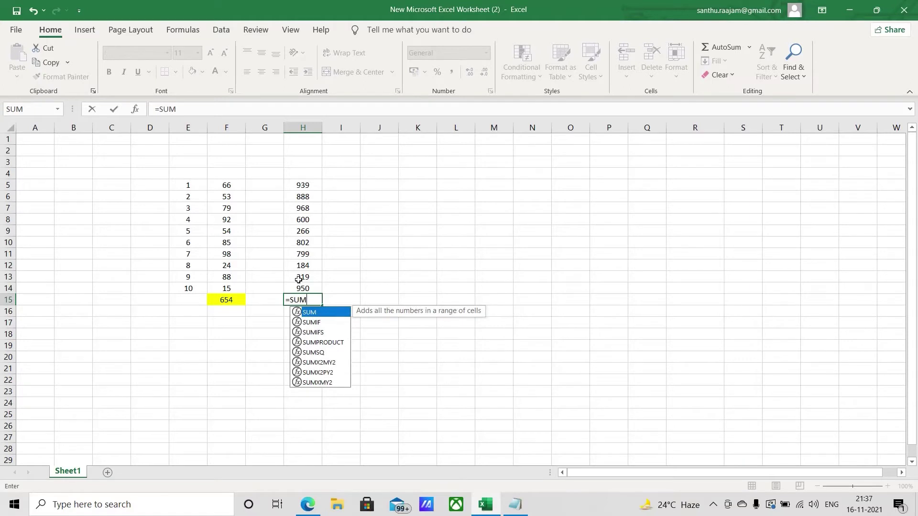
text(()
drag(307, 188, 311, 288)
text())
key(Return)
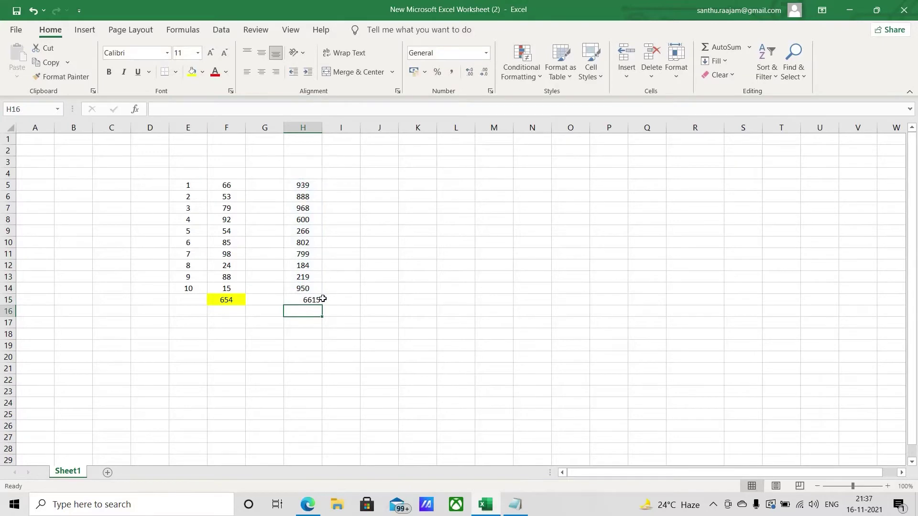
- Center the total in H15 horizontally and vertically and fill the cell with yellow
click(312, 300)
click(262, 53)
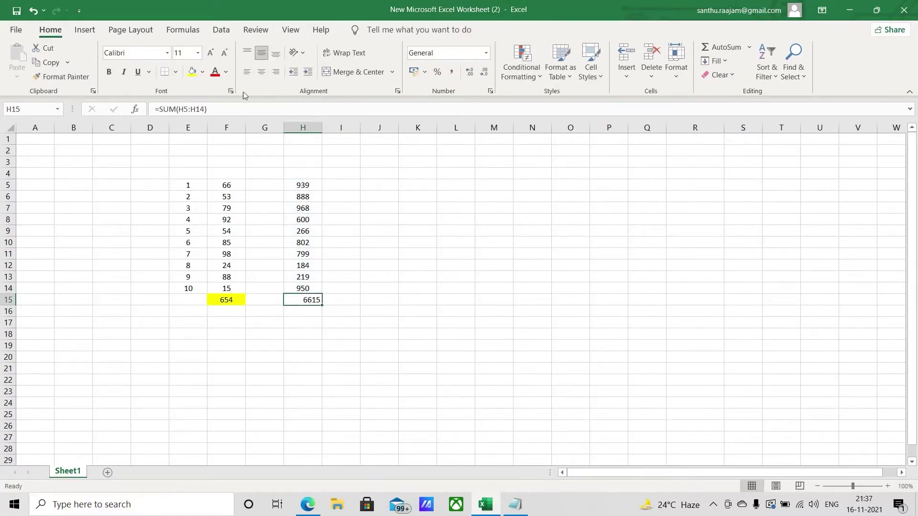
click(264, 73)
click(192, 72)
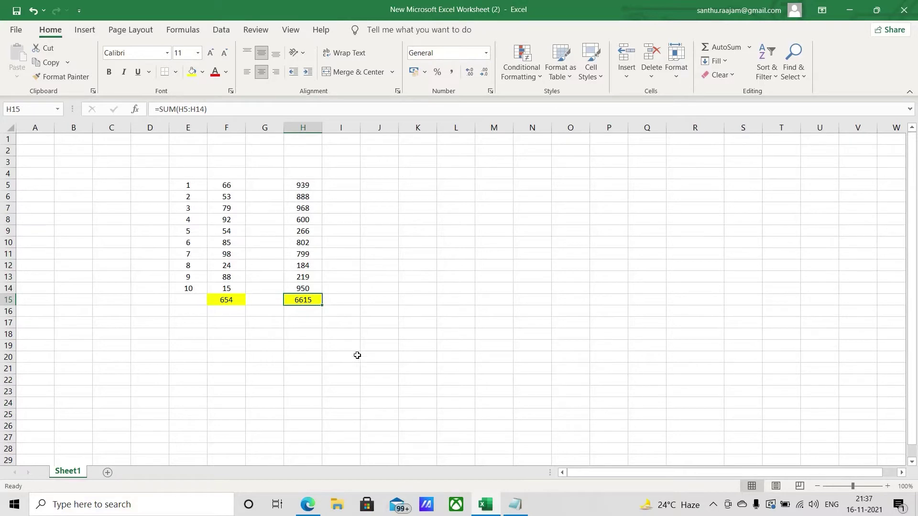
click(241, 309)
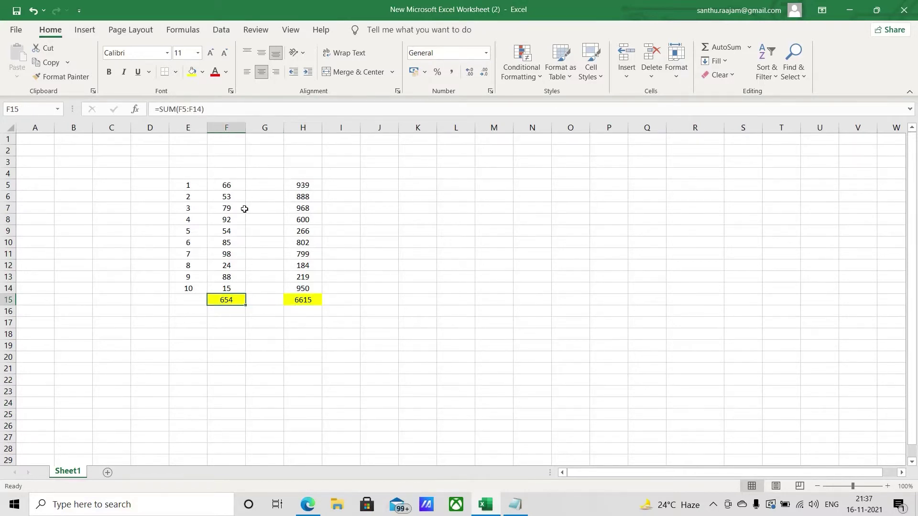
click(233, 313)
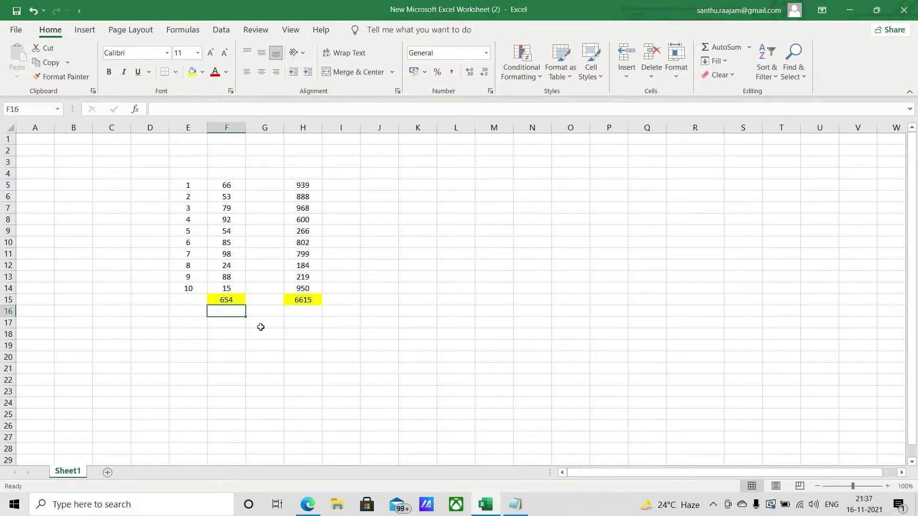
- Fill rows 3 to 5 of the numbered list, cells E7:F9, with yellow
click(182, 209)
click(192, 71)
click(189, 221)
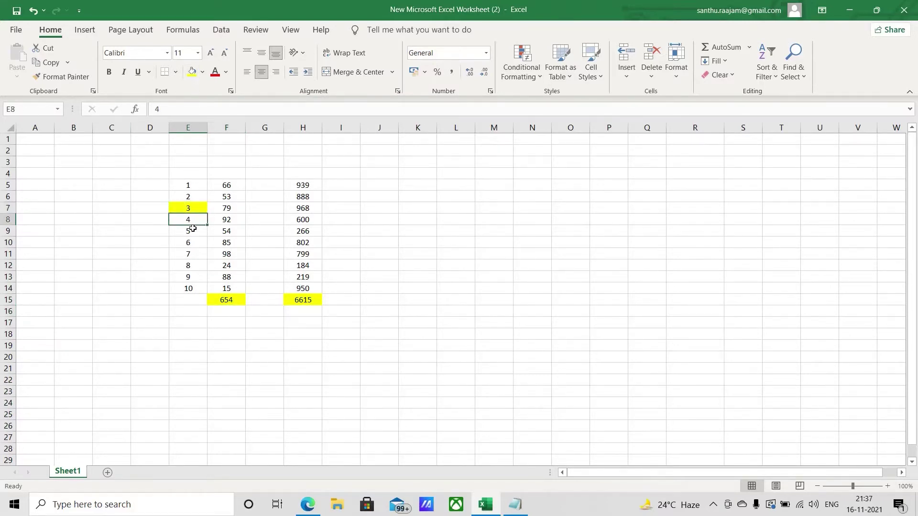
drag(194, 209, 224, 229)
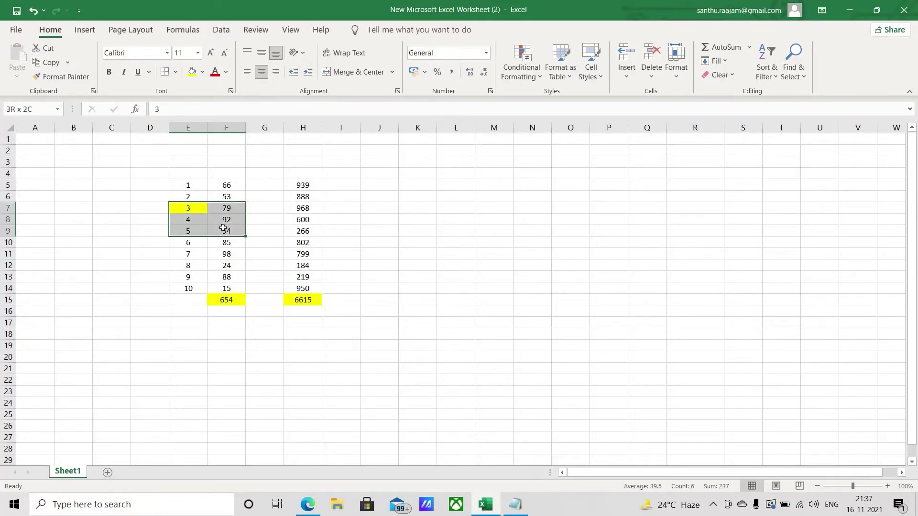
click(192, 72)
- Sum only the highlighted values F7:F9 in cell F17 and center the result horizontally
drag(216, 205, 229, 235)
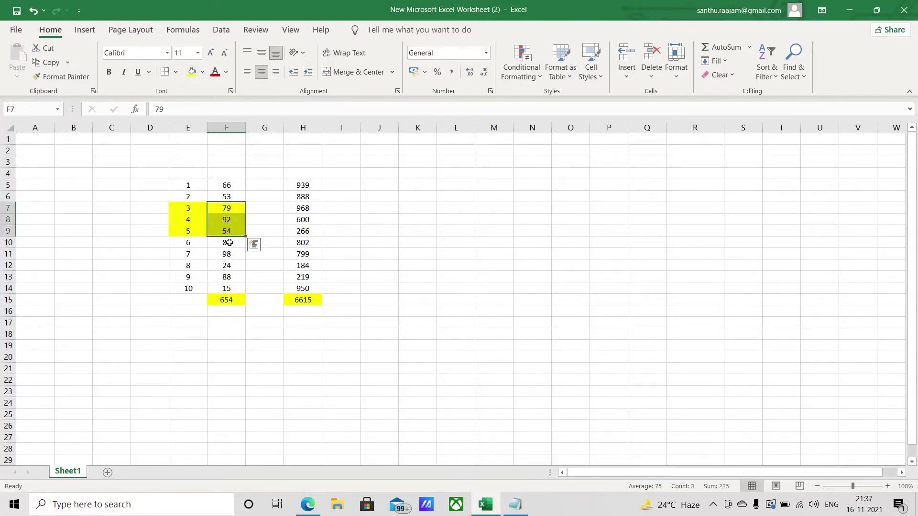
click(223, 325)
text(=SUM)
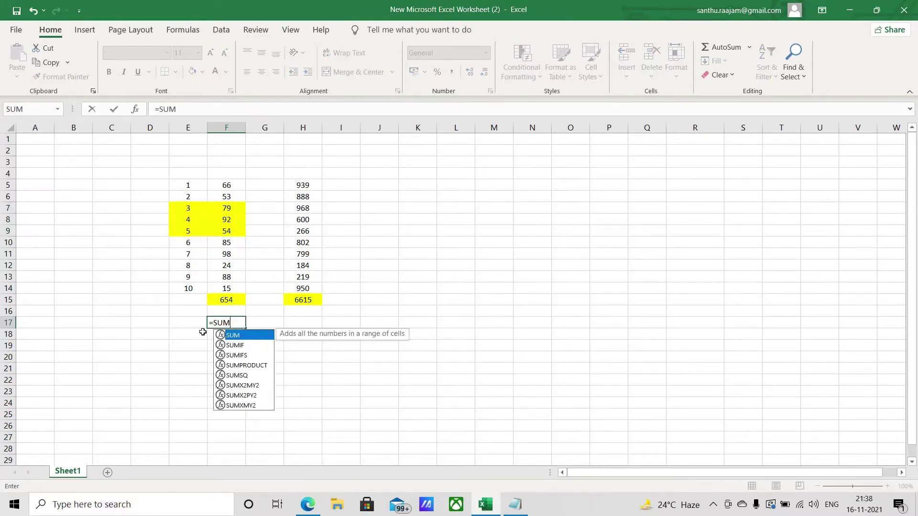
text(()
drag(228, 206, 227, 225)
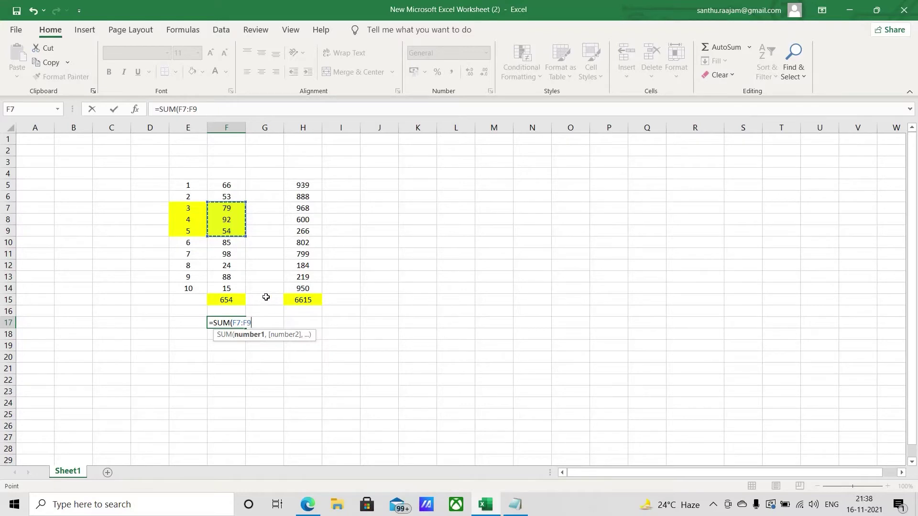
key(Return)
click(235, 323)
click(261, 71)
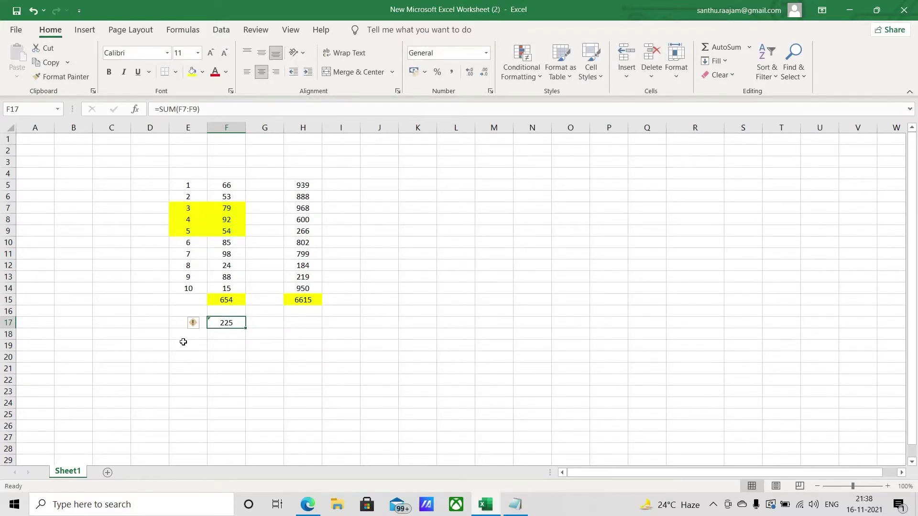
- Sum H7:H9 in cell H17 with the SUM function and center the result horizontally
click(299, 321)
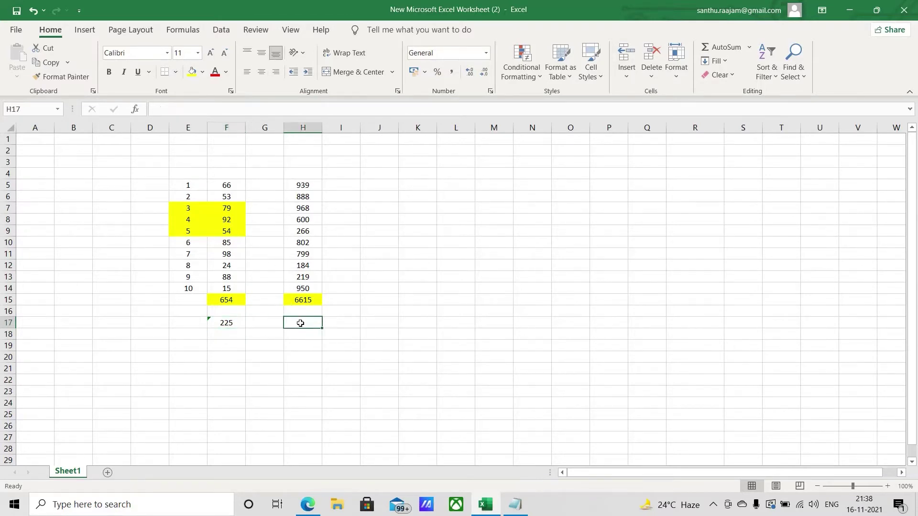
text(=sum)
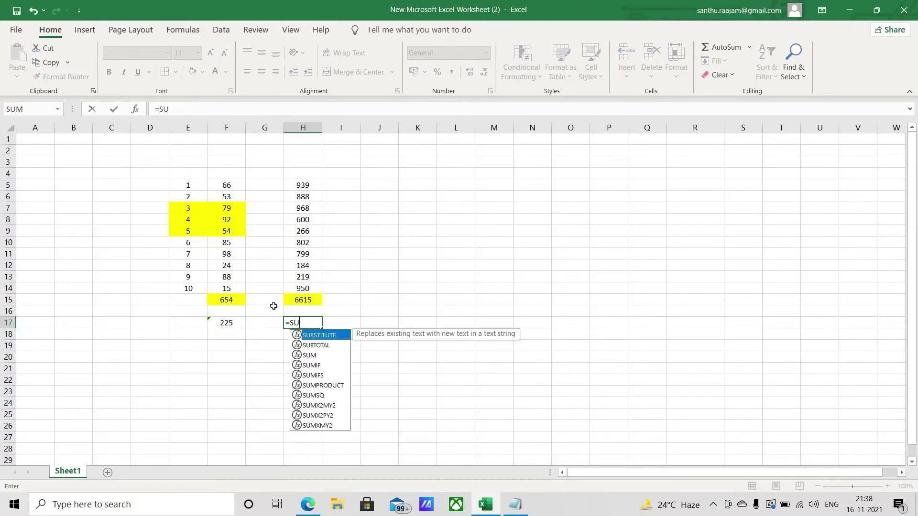
key(Tab)
drag(309, 208, 306, 230)
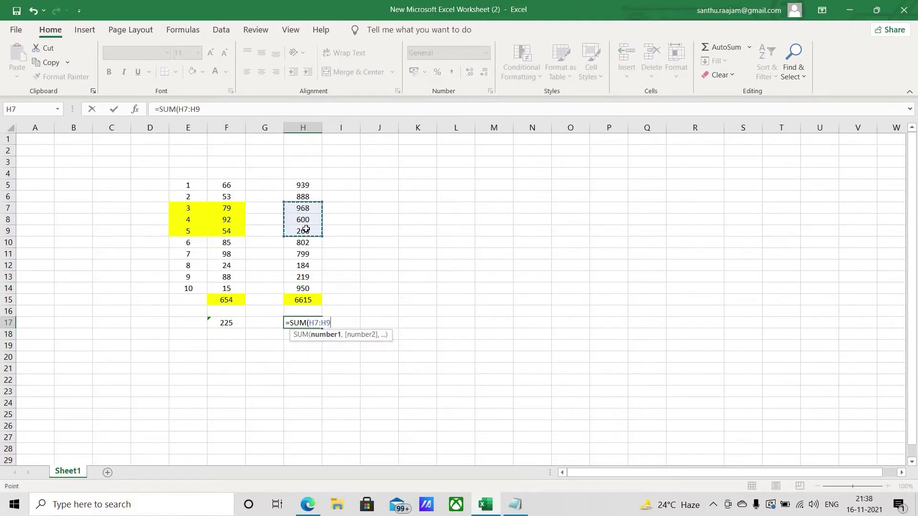
key(Return)
click(309, 323)
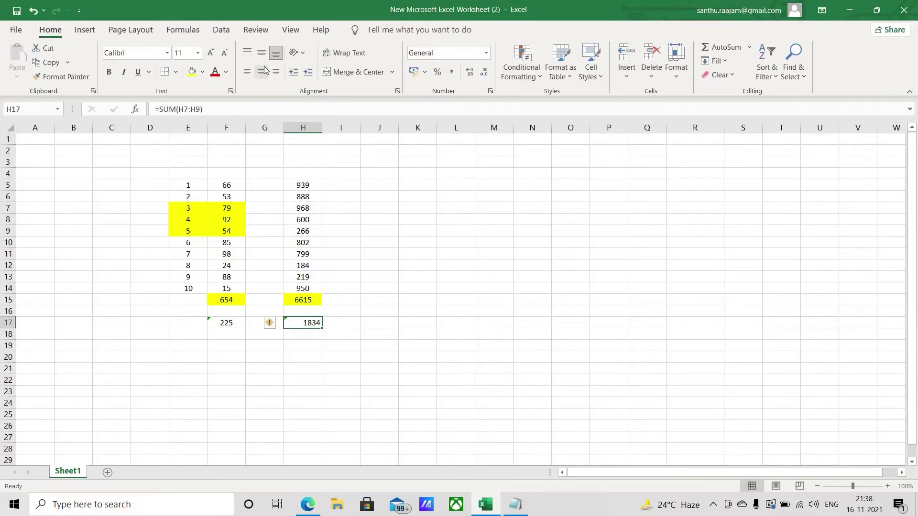
click(304, 358)
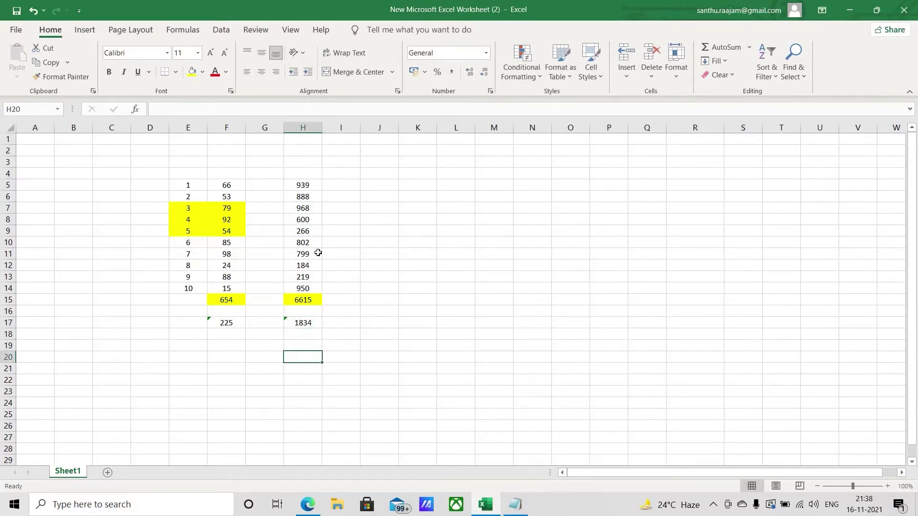
- Compare the partial range F7:F9 with the full range F5:F14 and its total formula in F15
click(231, 208)
drag(231, 208, 231, 228)
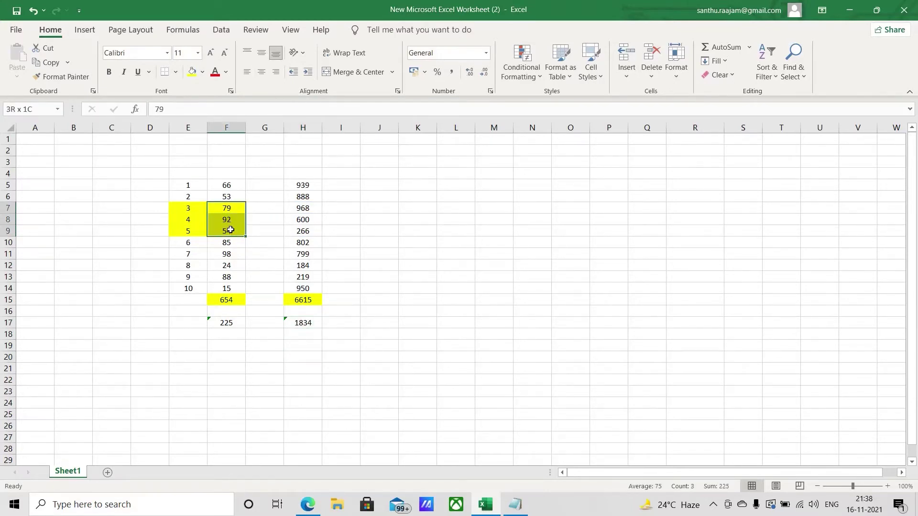
drag(231, 184, 238, 292)
click(226, 300)
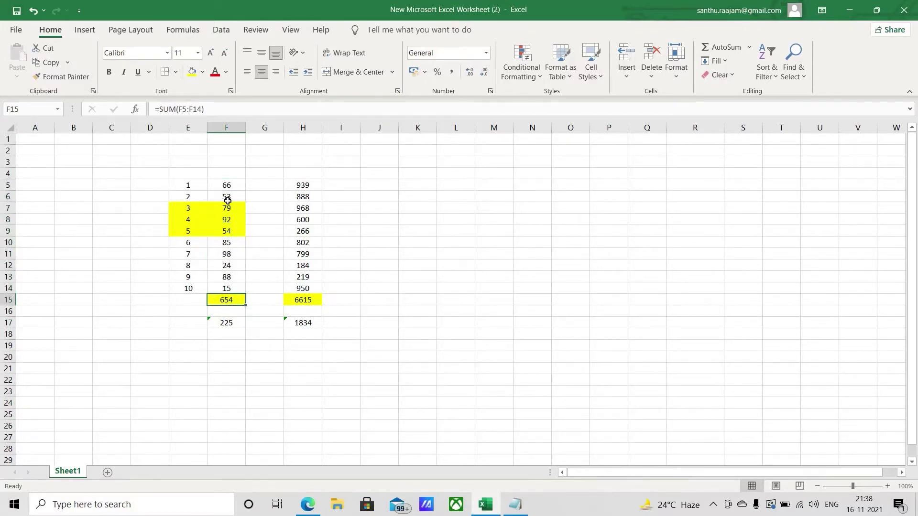
drag(230, 204, 231, 230)
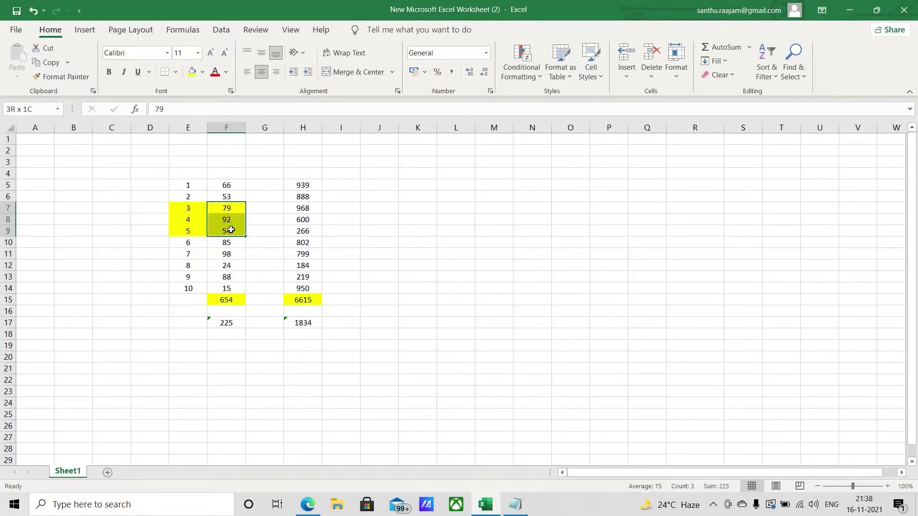
- Fill the row numbers 1, 7 and 9 in cells E5, E11 and E13 with orange
click(211, 185)
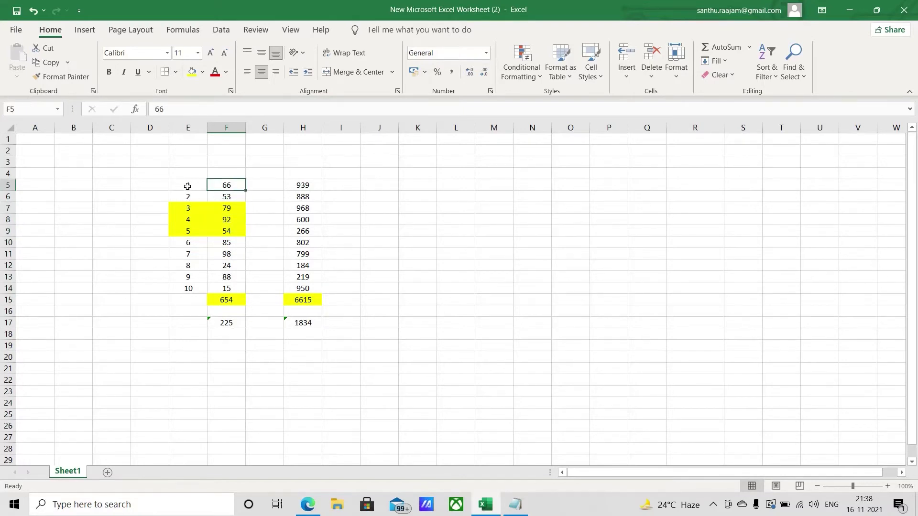
click(187, 186)
click(203, 71)
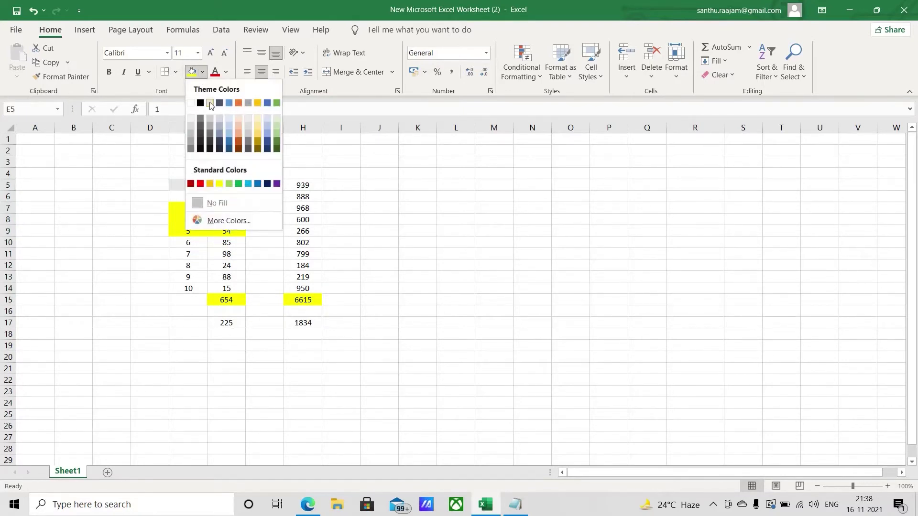
click(233, 102)
click(188, 257)
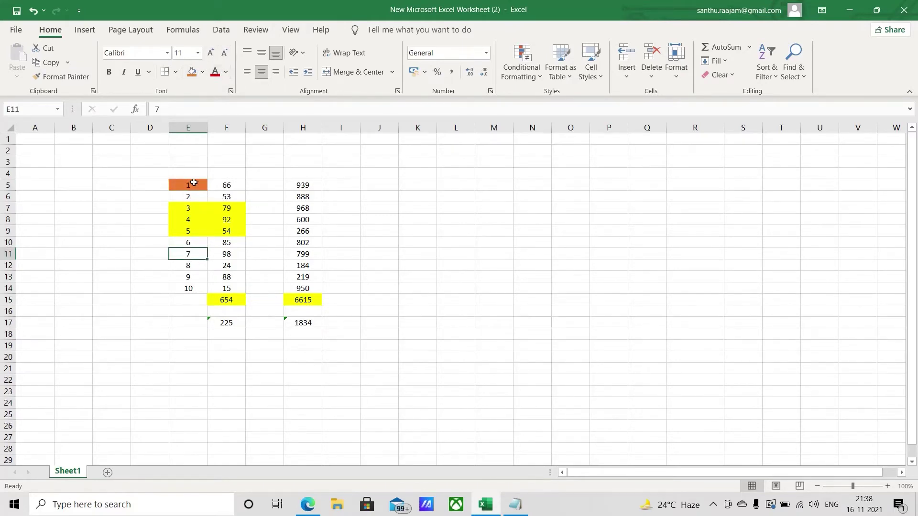
click(192, 72)
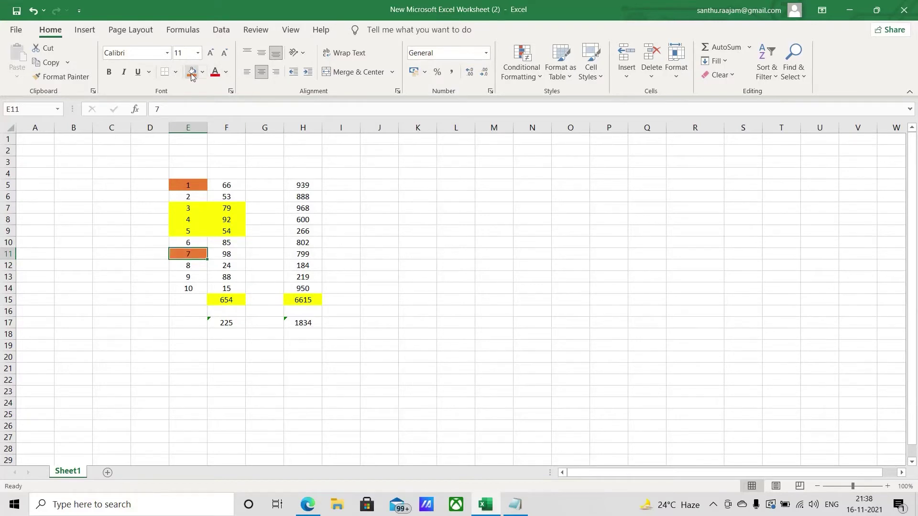
click(194, 276)
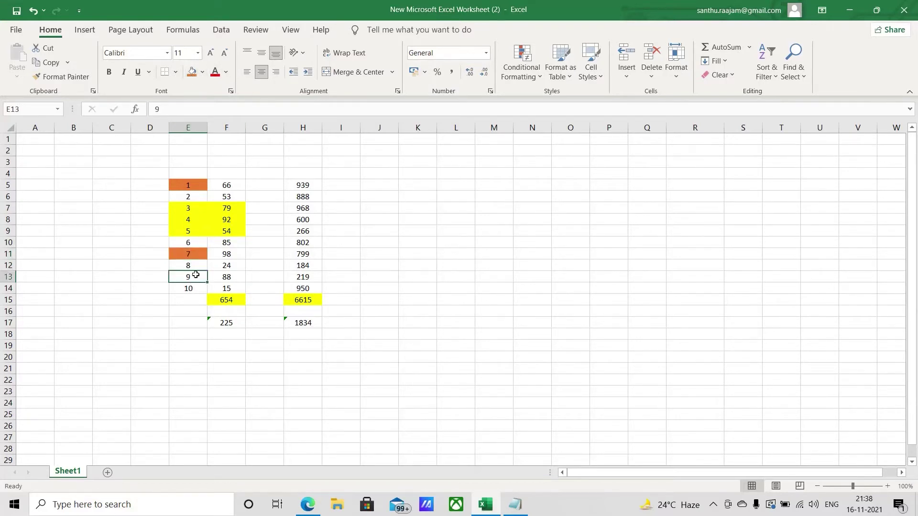
click(192, 72)
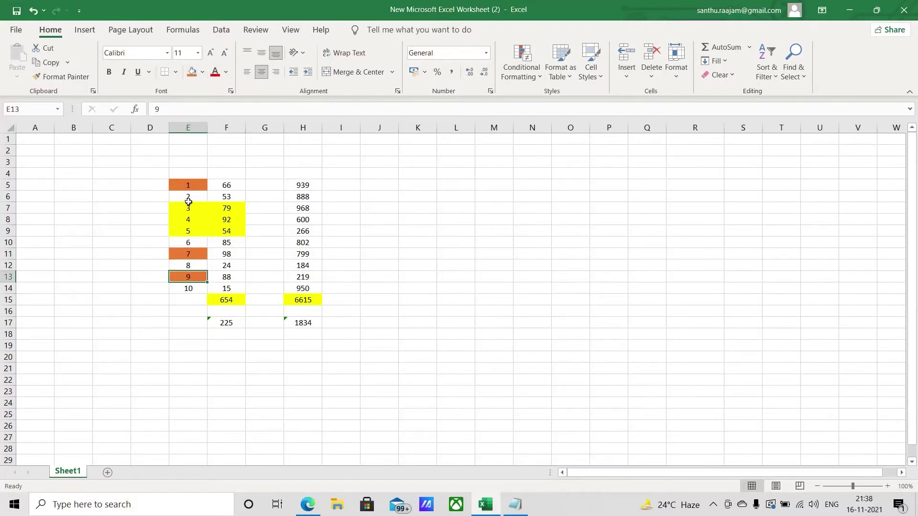
- Sum the non-adjacent values F5, F11 and F13 in cell F19 with the SUM function
click(225, 335)
click(234, 348)
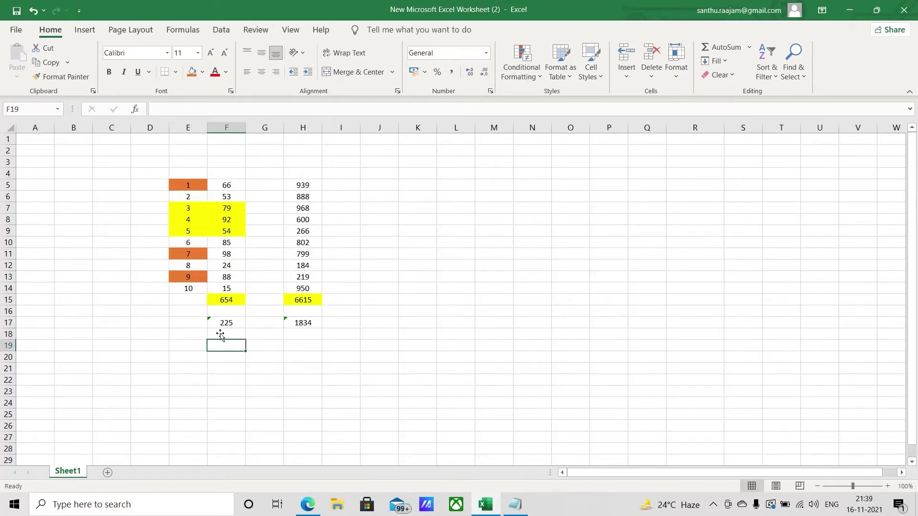
text(=SUM)
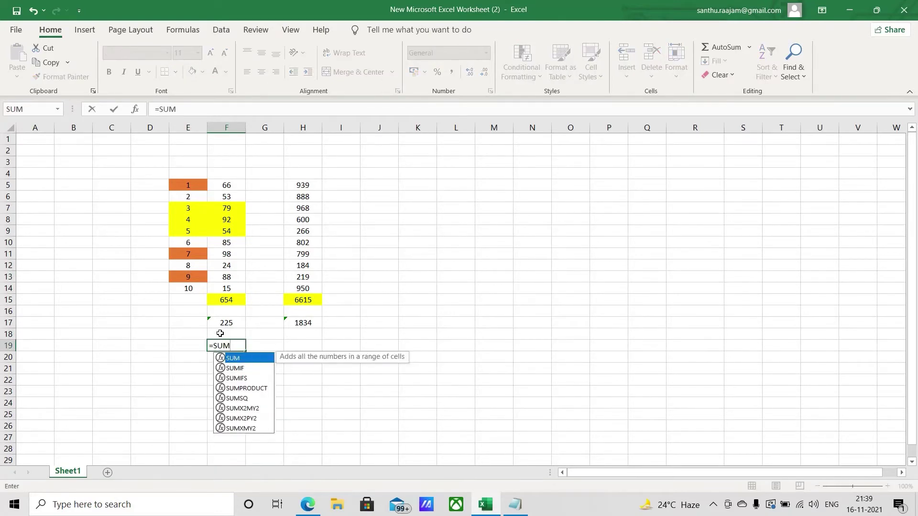
text(()
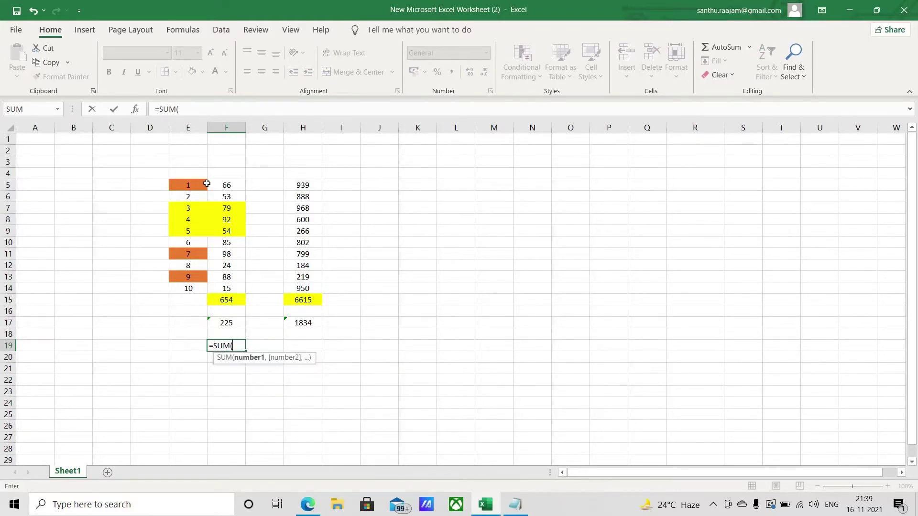
click(225, 186)
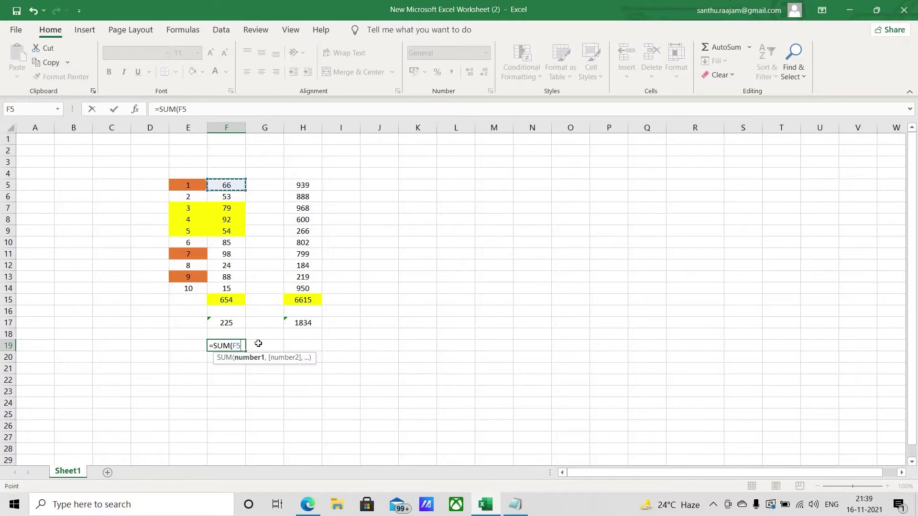
text(,)
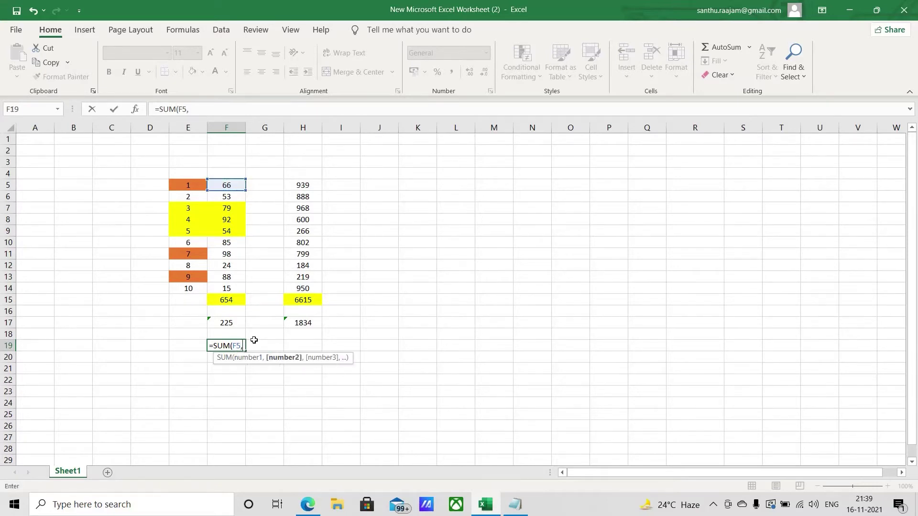
click(222, 254)
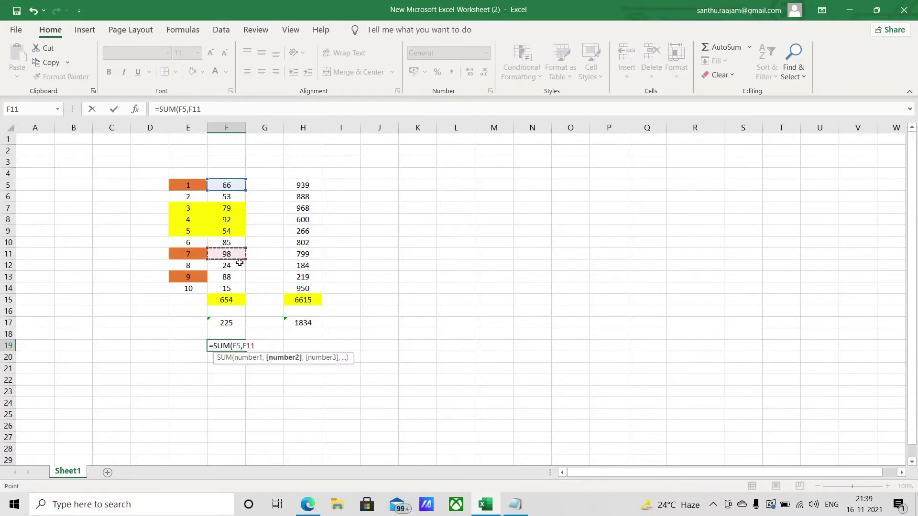
text(,)
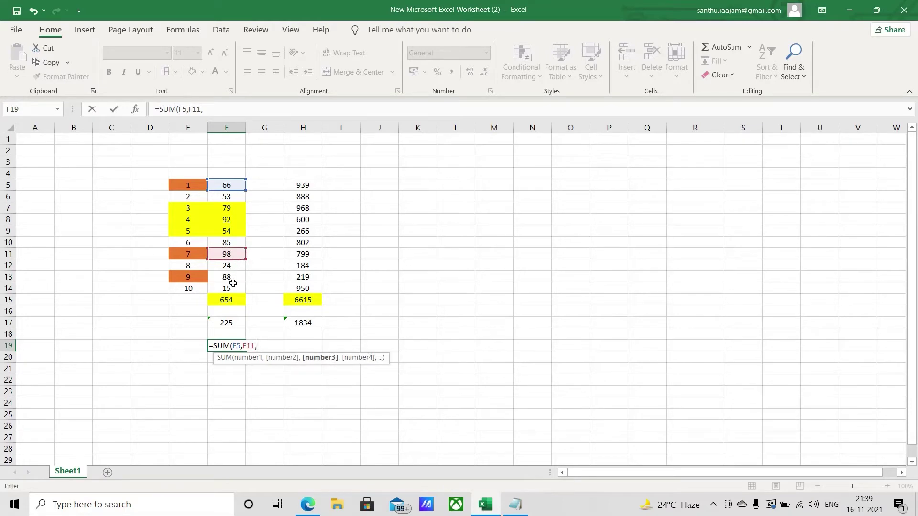
click(230, 277)
text(,)
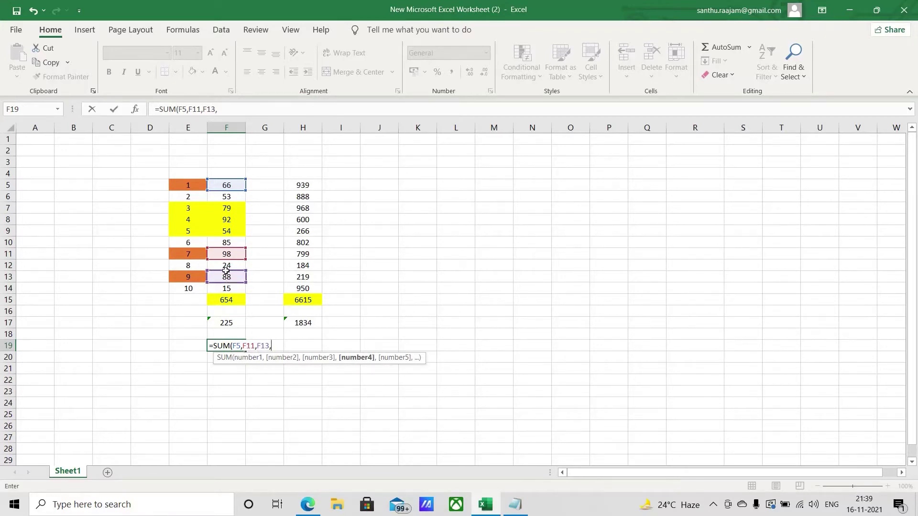
key(Return)
- Center the result in F19 horizontally and fill the cell with gold
click(237, 345)
click(262, 72)
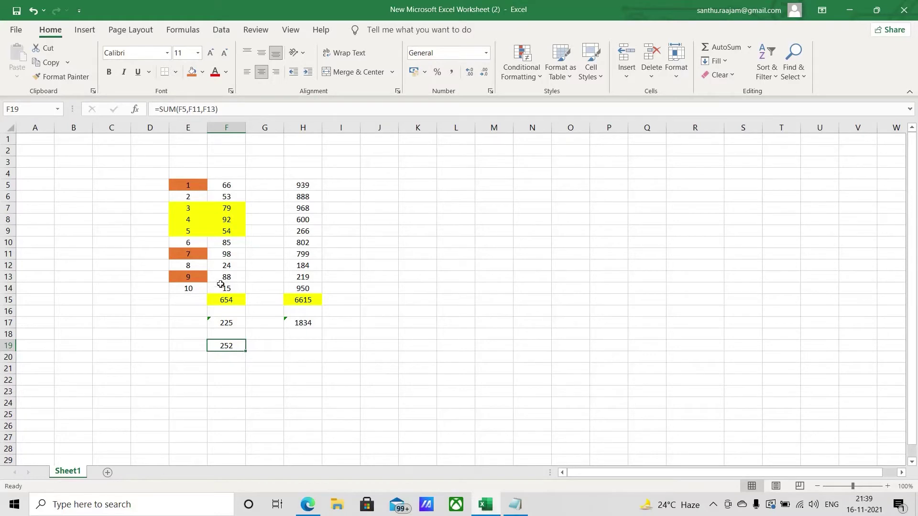
click(203, 73)
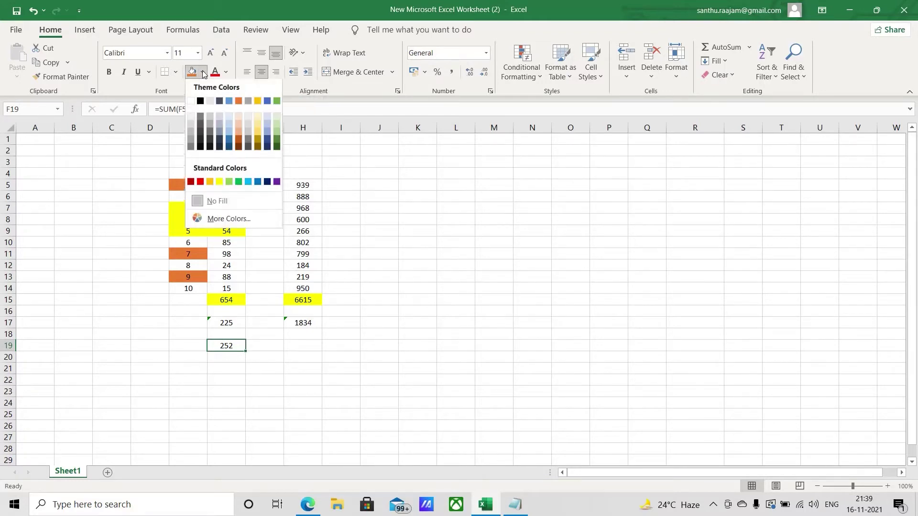
click(257, 103)
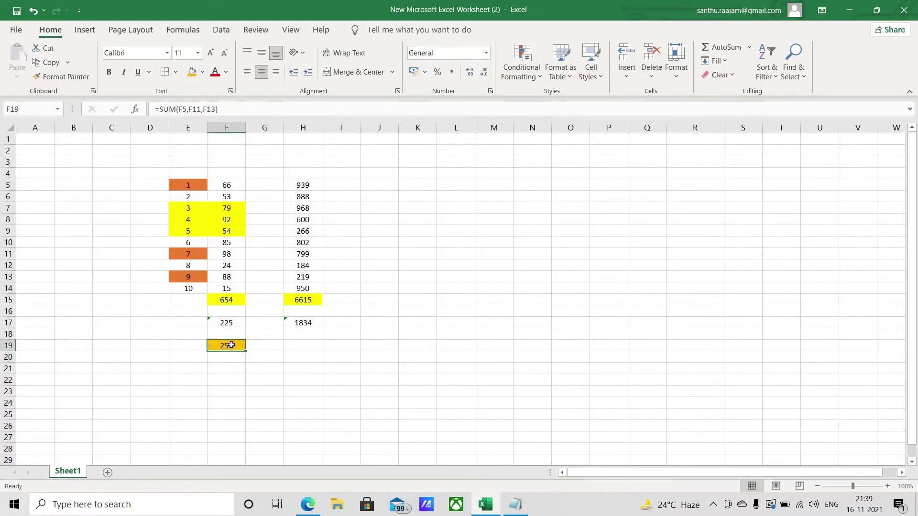
- Trace the rows numbered 1, 7 and 9 across from column E to their values in column H
drag(201, 184, 305, 186)
click(287, 210)
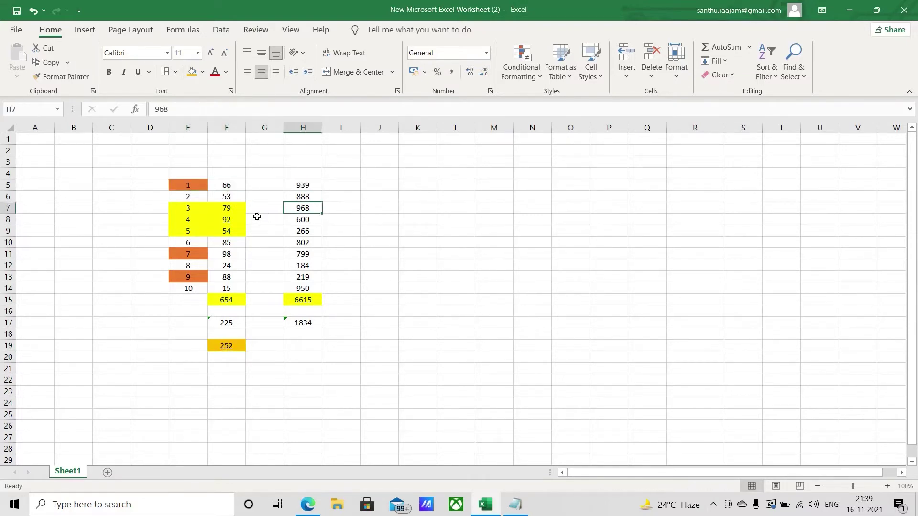
click(305, 185)
drag(197, 185, 304, 185)
drag(202, 254, 311, 254)
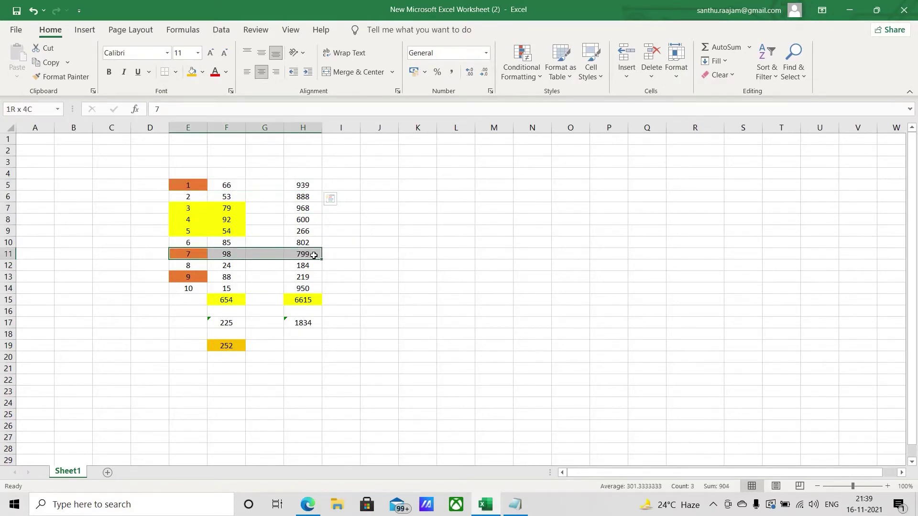
drag(208, 277, 306, 277)
- Sum the non-adjacent values H5, H11 and H13 in cell H19 with the SUM function
click(304, 349)
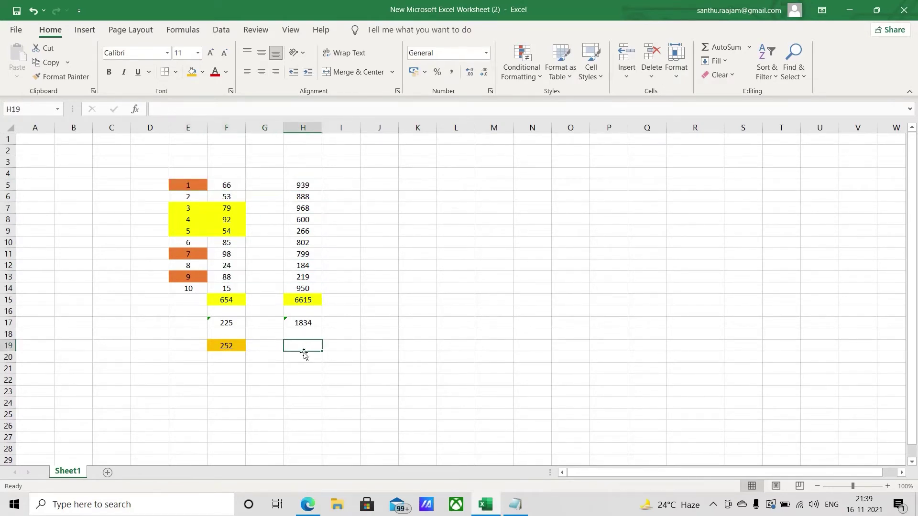
text(=)
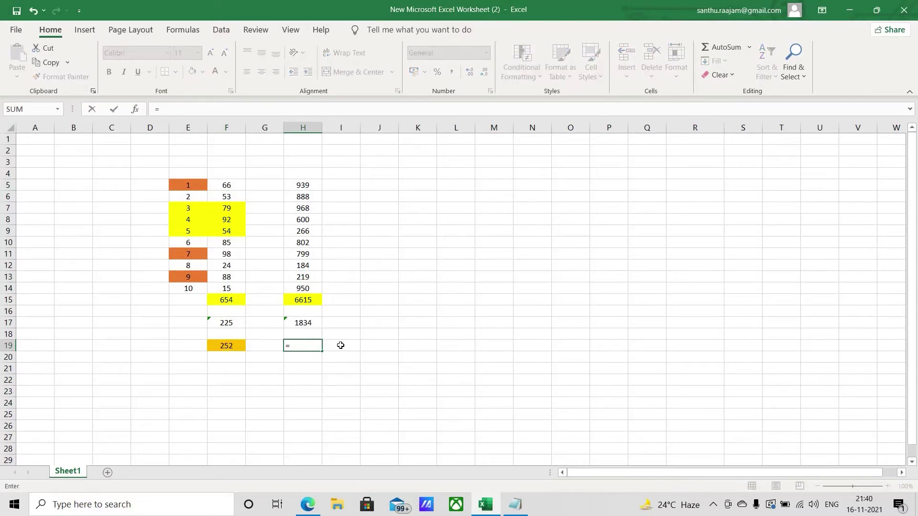
text(SUM)
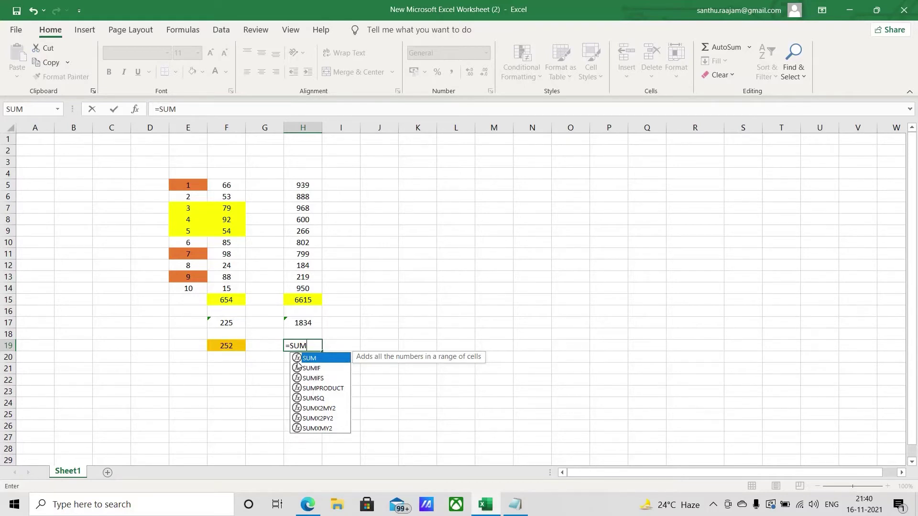
double_click(325, 362)
click(305, 187)
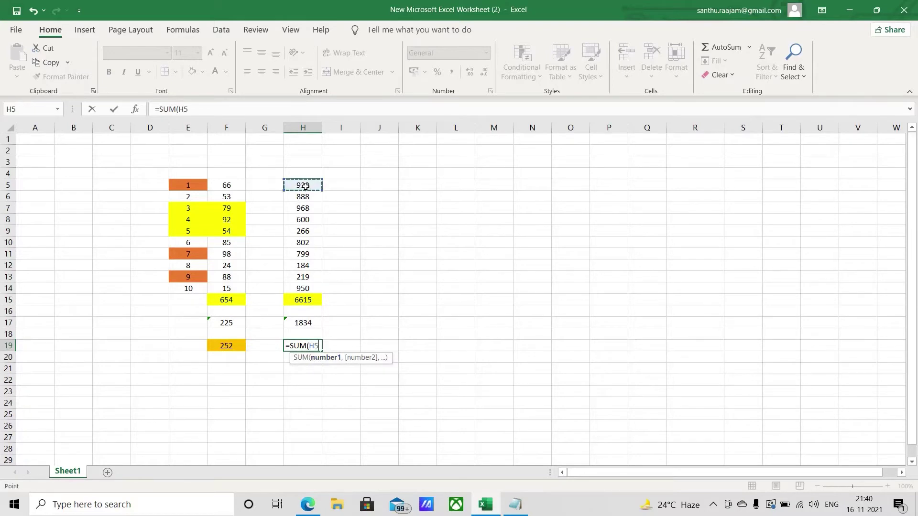
click(304, 255)
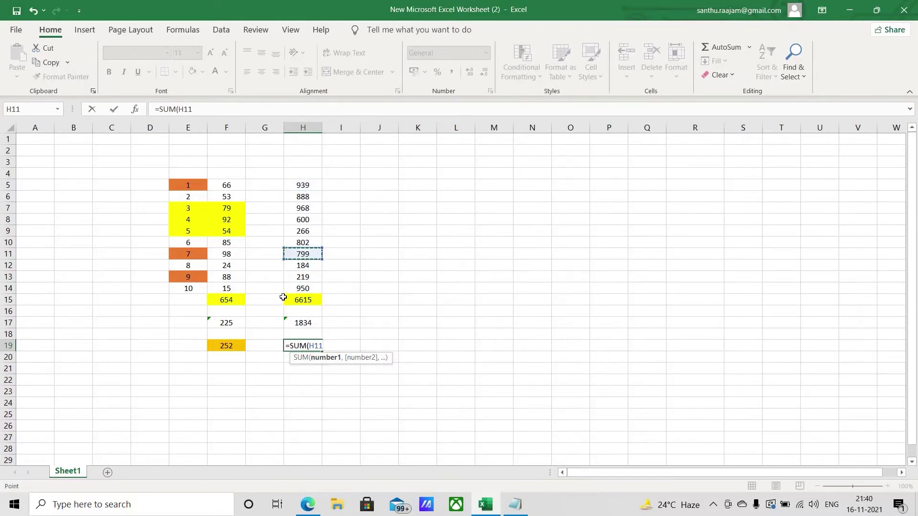
click(306, 187)
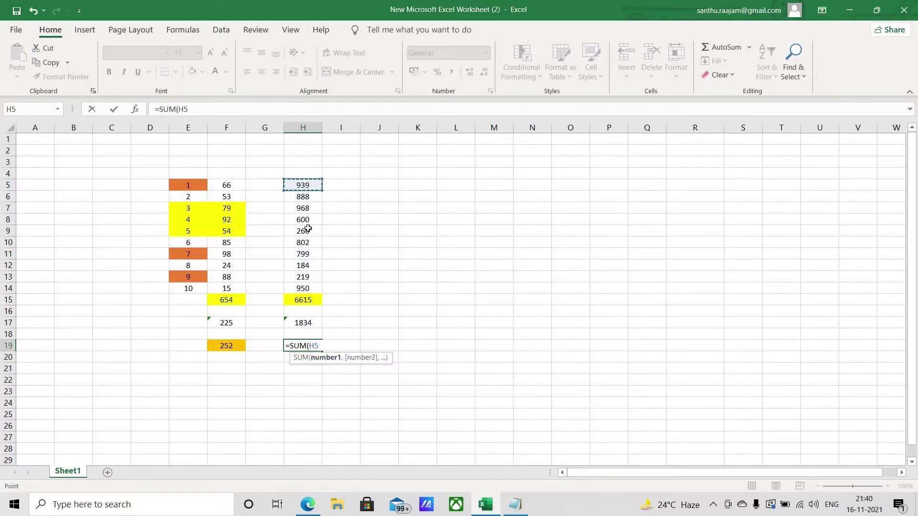
text(,)
click(308, 256)
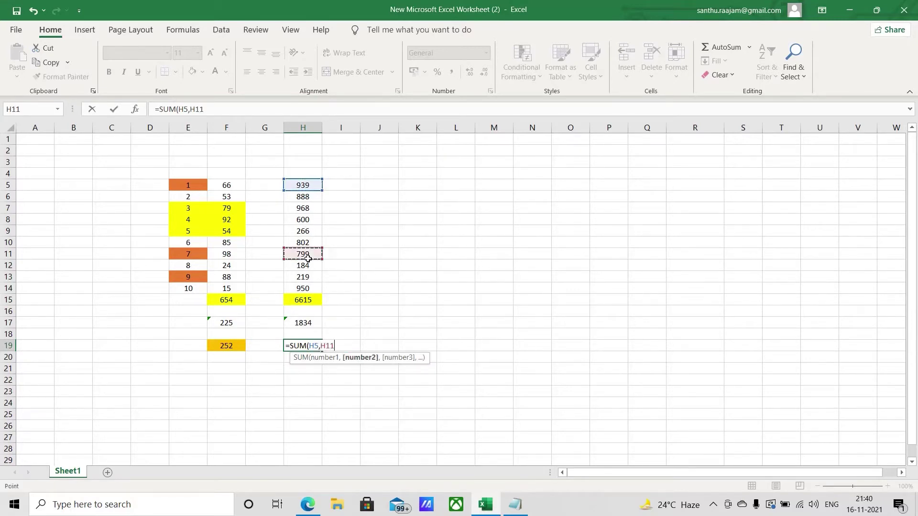
text(,)
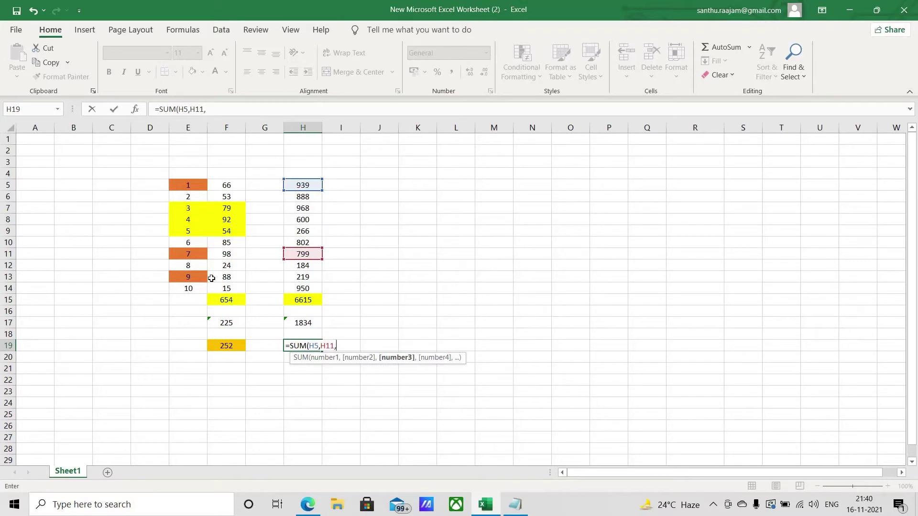
click(300, 278)
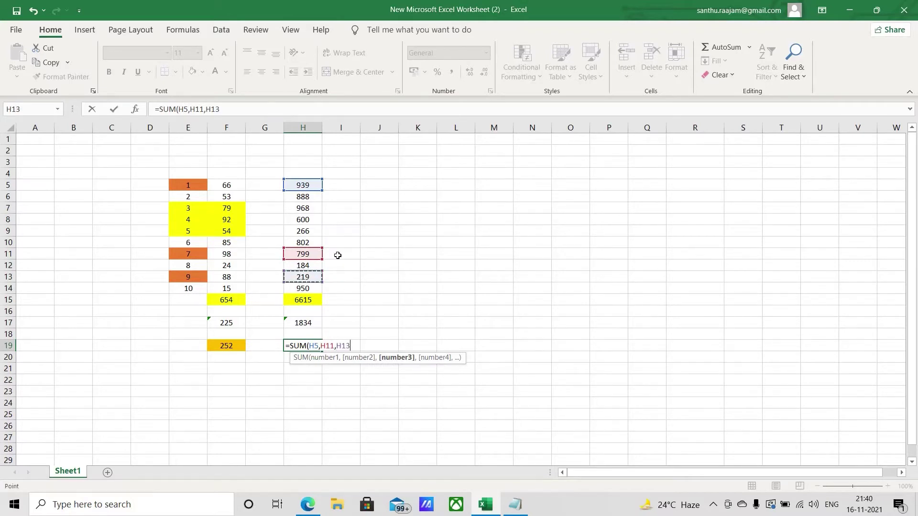
key(Return)
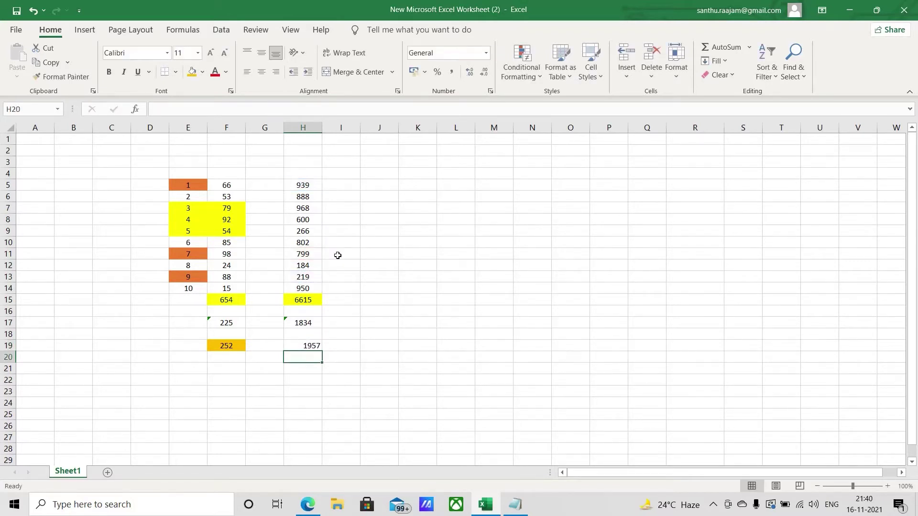
- Center the result in H19 horizontally and fill the cell with the same gold as F19
click(304, 346)
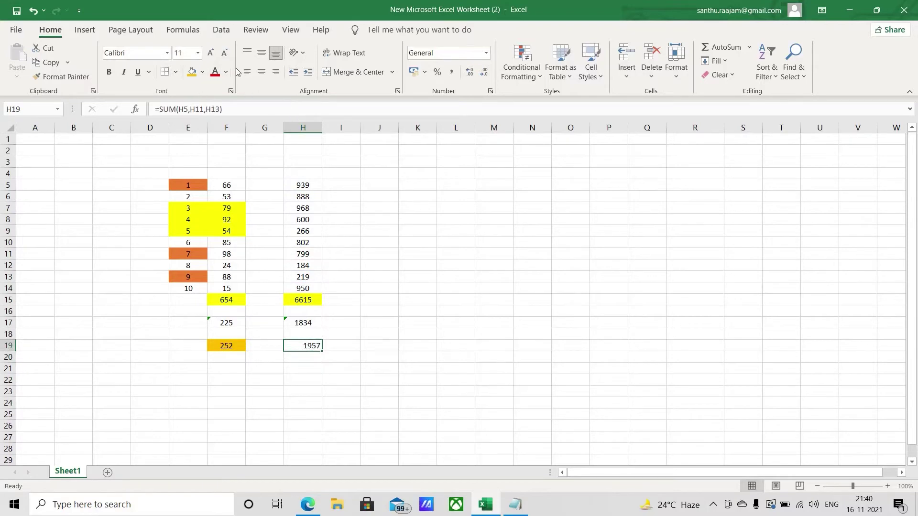
click(259, 76)
click(191, 72)
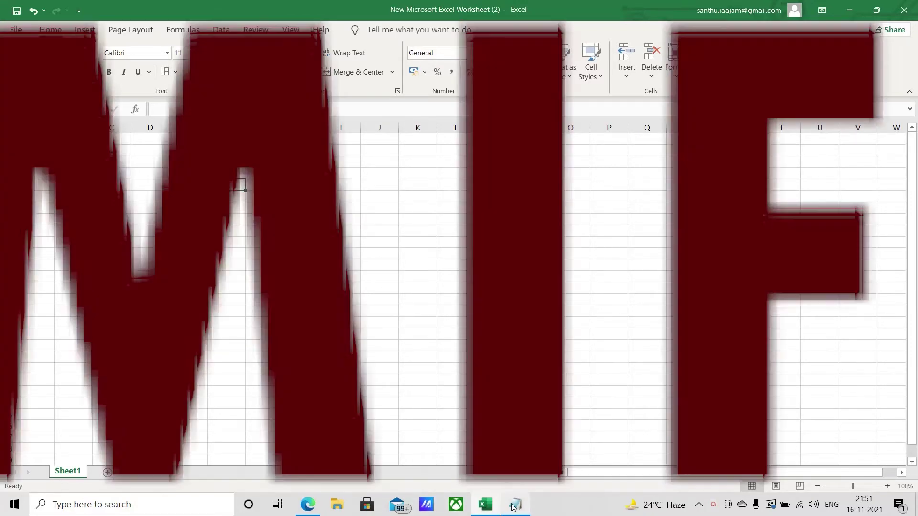
- Switch to the Excel Classes notes in Notepad and highlight SUMIF in the function list
click(514, 504)
click(297, 169)
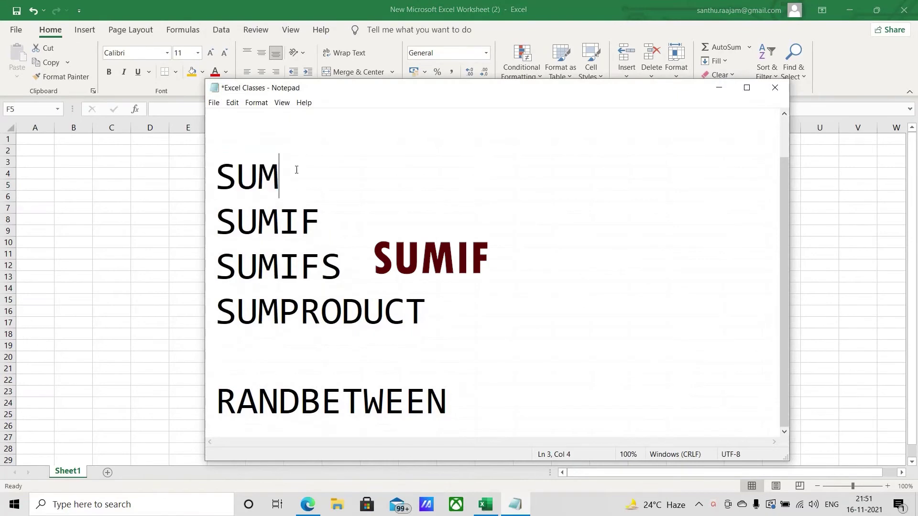
drag(218, 219, 345, 213)
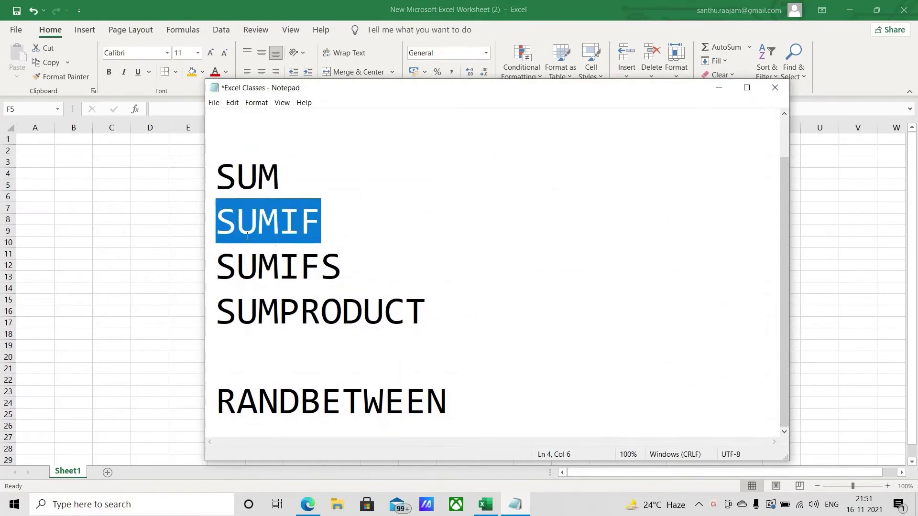
- Switch back to Excel and enter the column headers Fruits in F5 and Count in G5
key(alt+Tab)
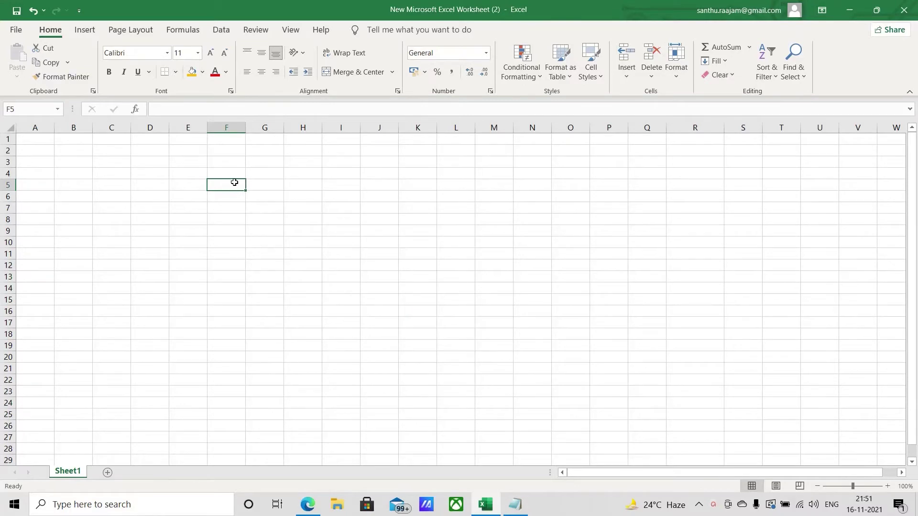
text(Fruits)
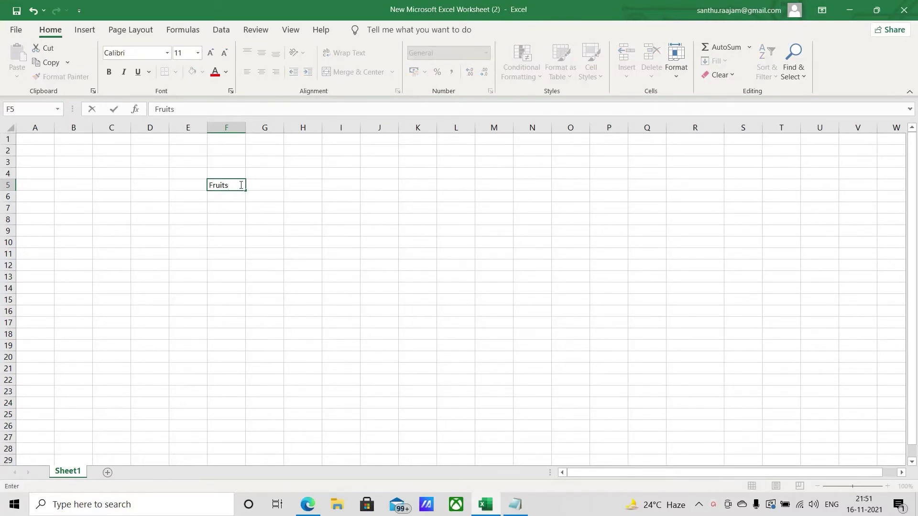
key(Tab)
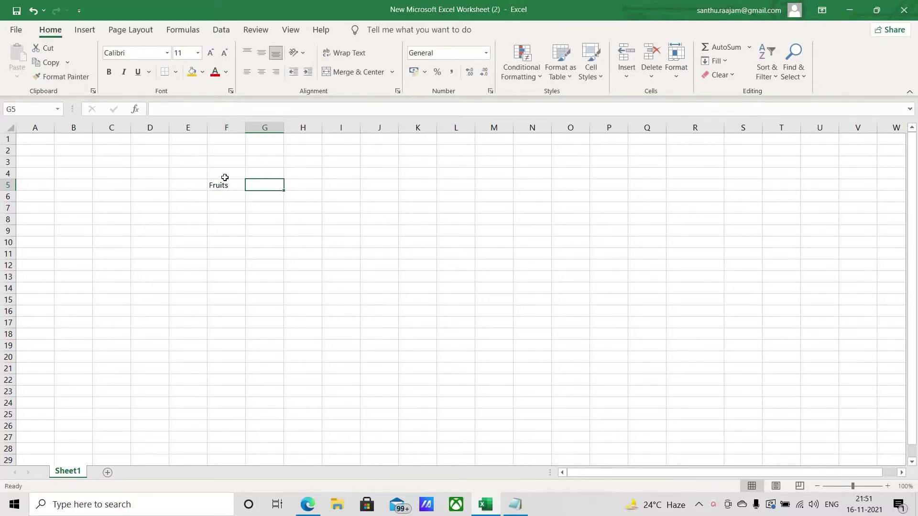
text(Cost)
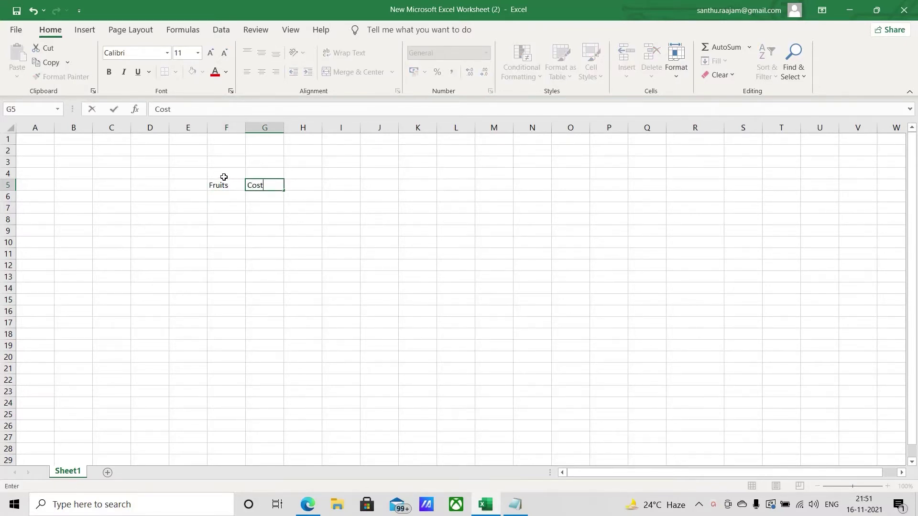
key(BackSpace)
key(BackSpace)
key(BackSpace)
- Enter the fruit names Apple, Banana and Orange in cells F6 to F8 under the Fruits header
click(211, 196)
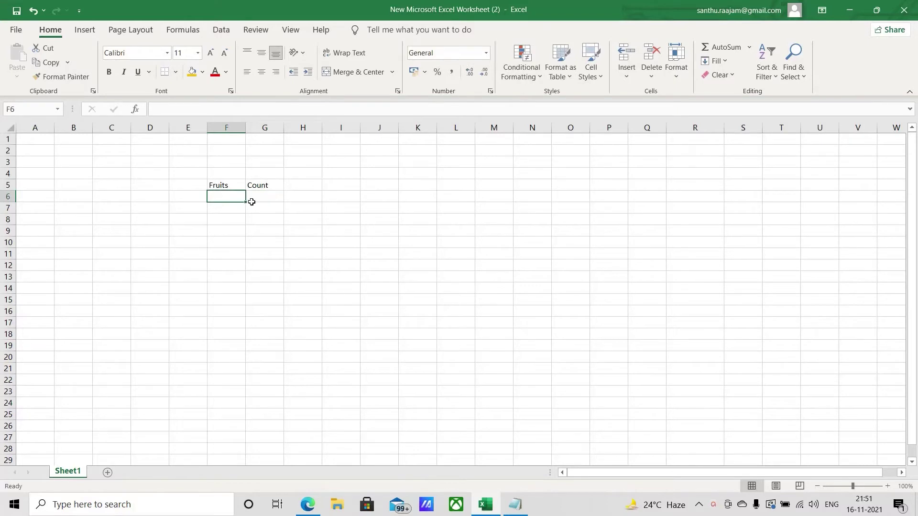
text(Apple)
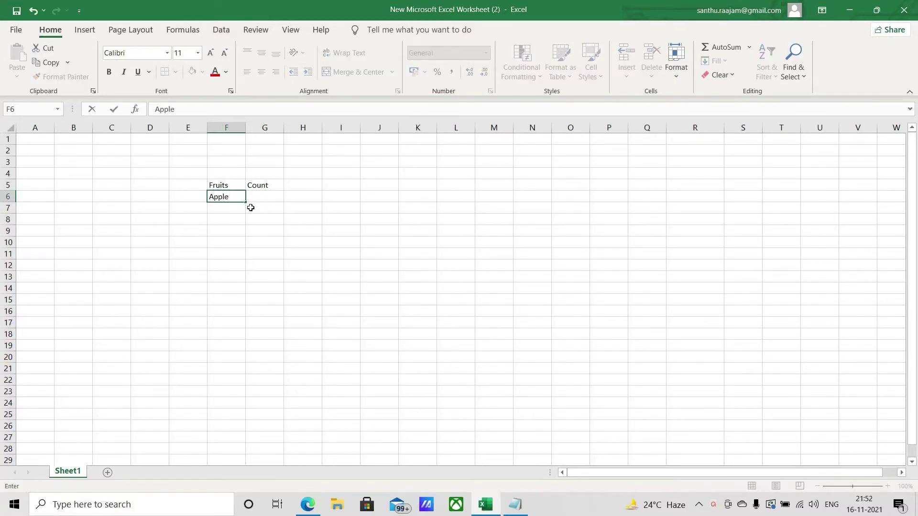
key(Return)
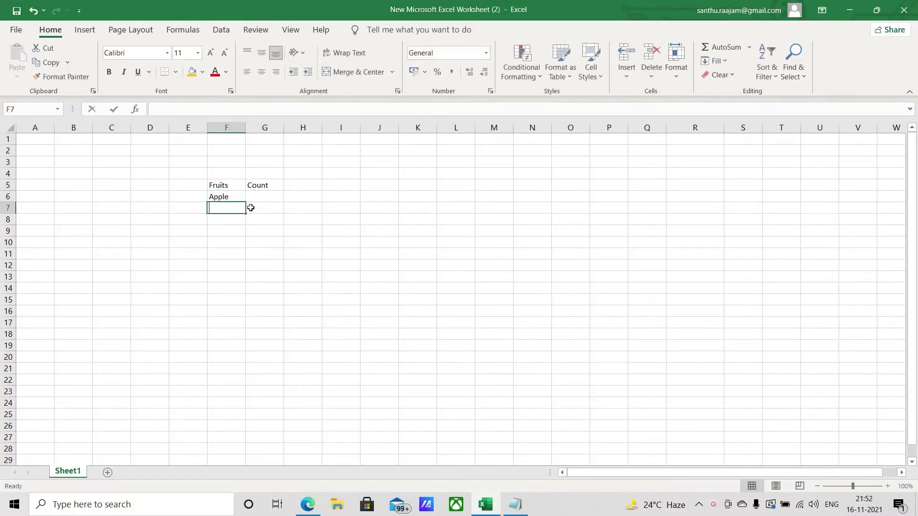
text(Banana)
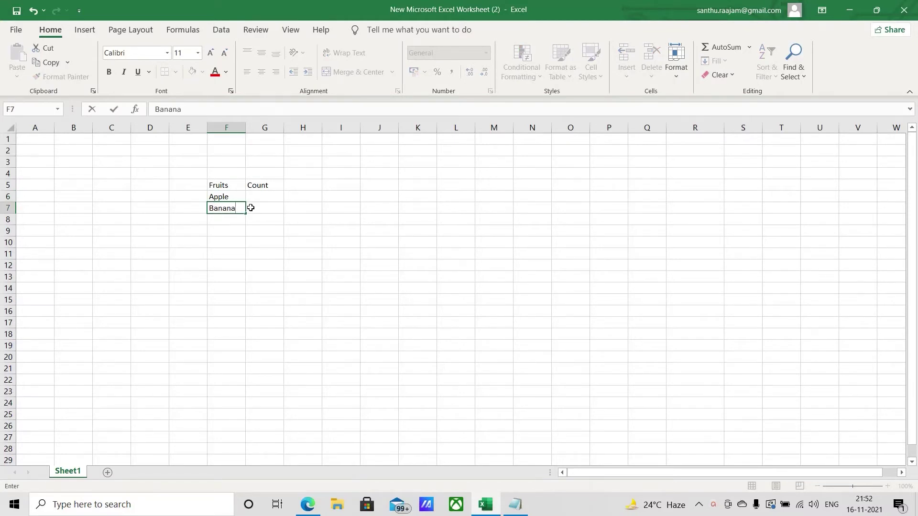
key(Return)
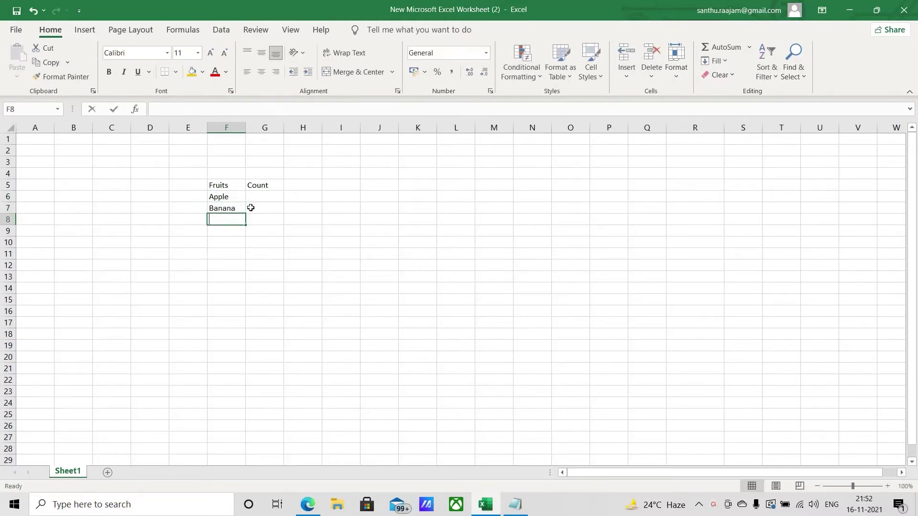
text(Orange)
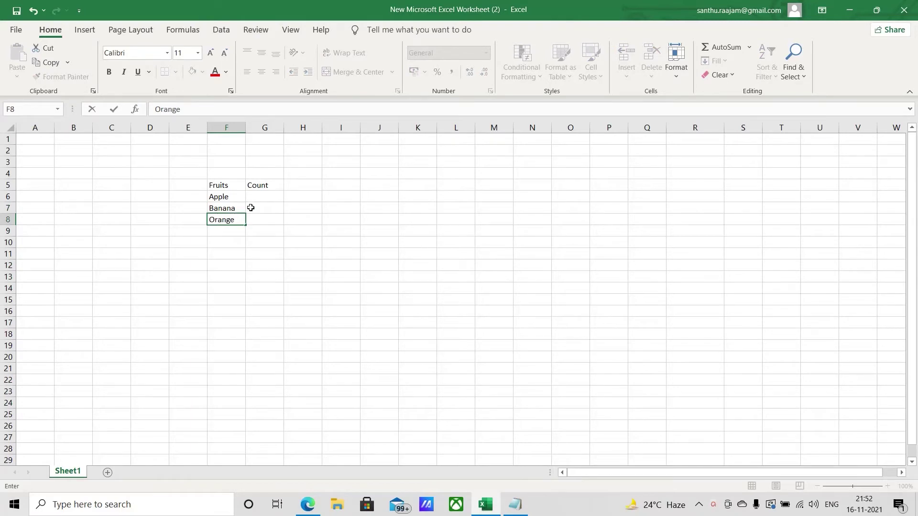
key(Return)
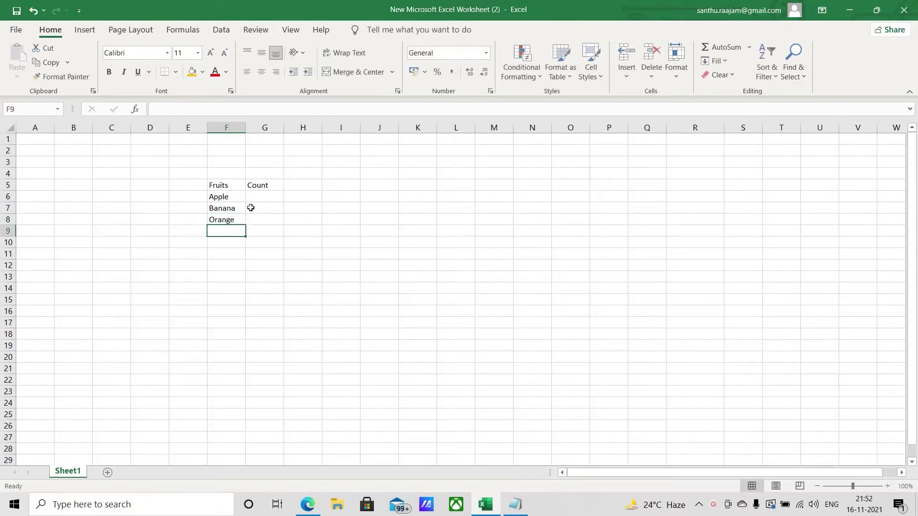
text(G)
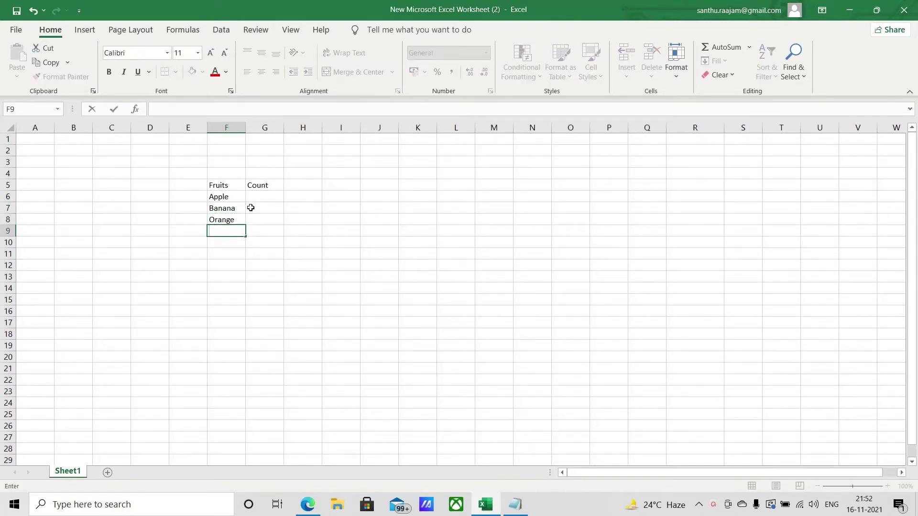
- Copy the three fruit names in F6:F8 and paste them into F9:F11 and F12:F14
drag(237, 199, 234, 223)
key(ctrl+c)
click(224, 233)
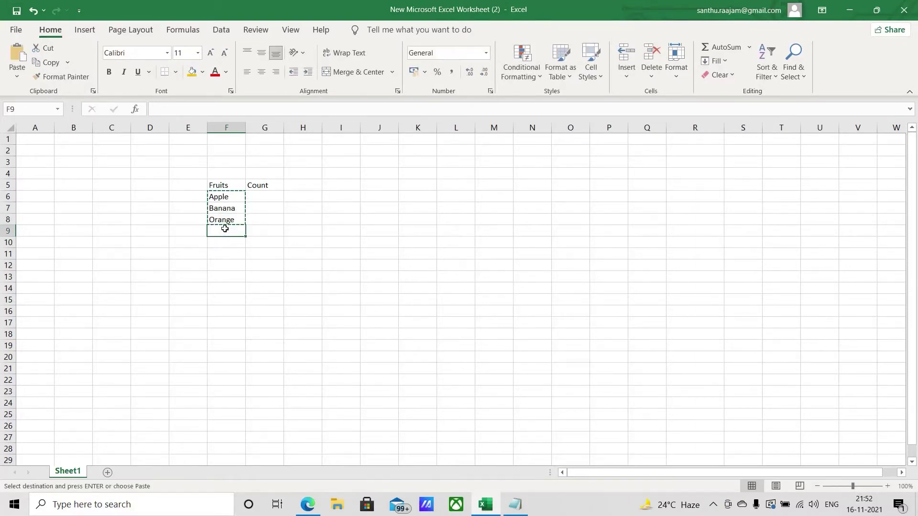
key(ctrl+v)
click(223, 266)
key(ctrl+v)
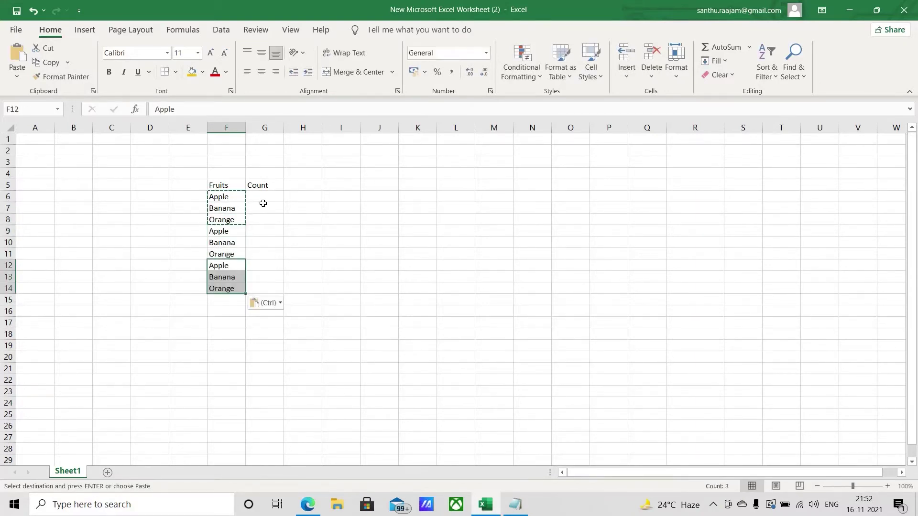
- Center the Fruits and Count table in F5:G14 horizontally
click(263, 201)
drag(225, 184, 274, 286)
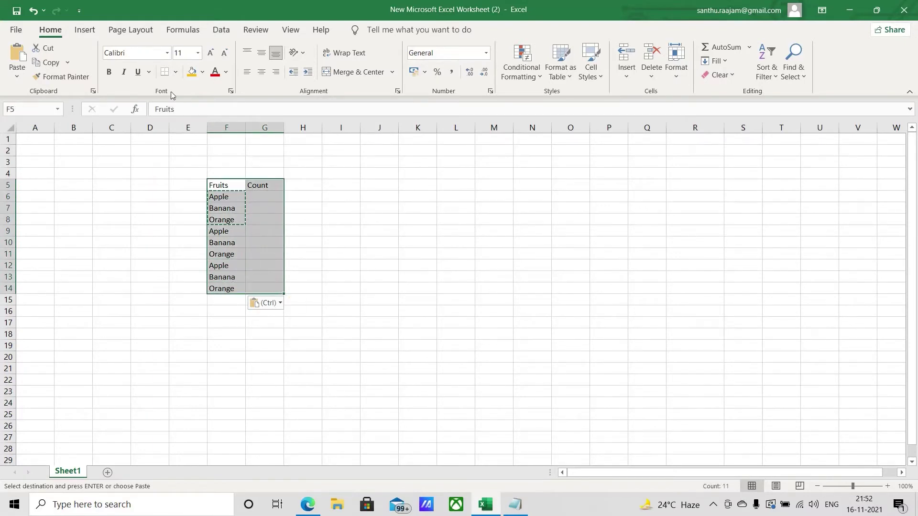
click(259, 56)
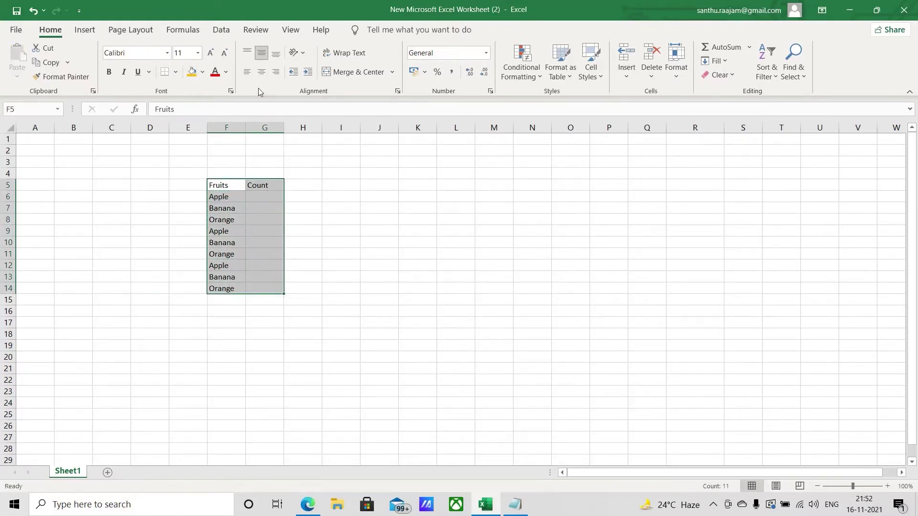
click(259, 77)
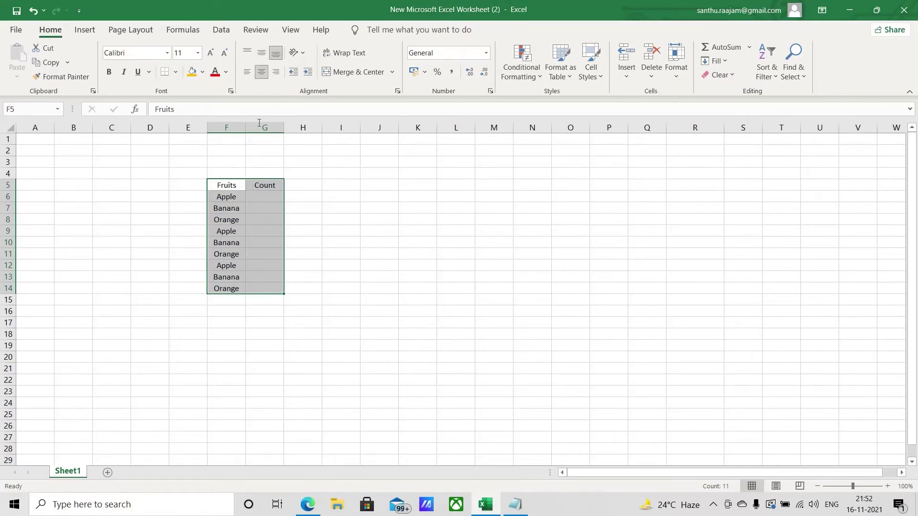
- Enter =RANDBETWEEN(10,100) in G6 and fill the formula down to G14
click(269, 197)
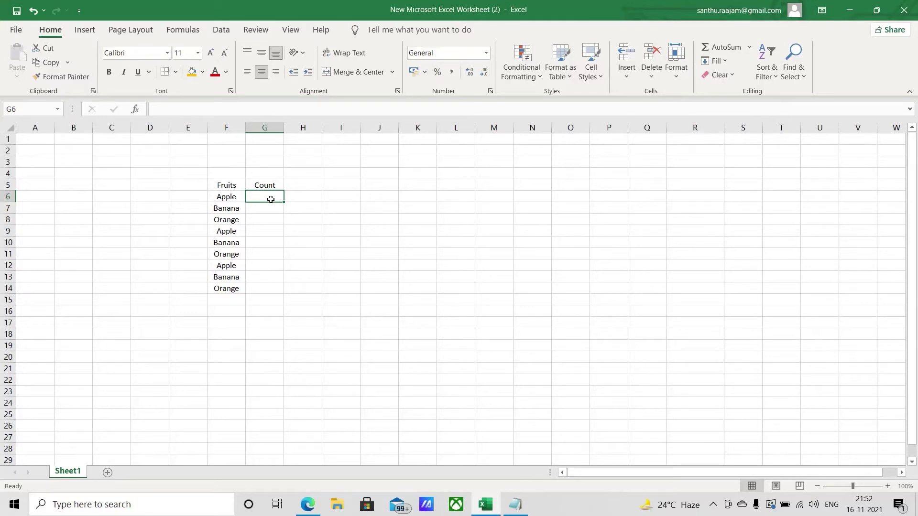
text(=Rand)
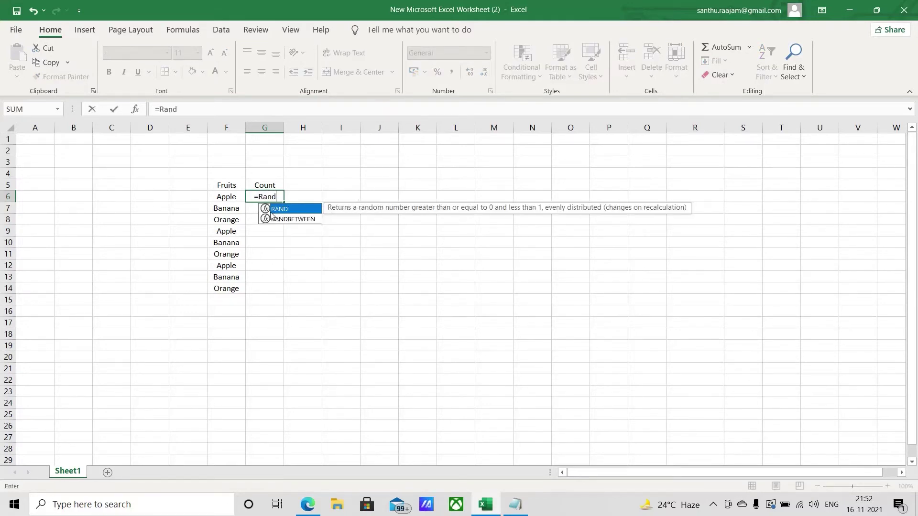
double_click(289, 220)
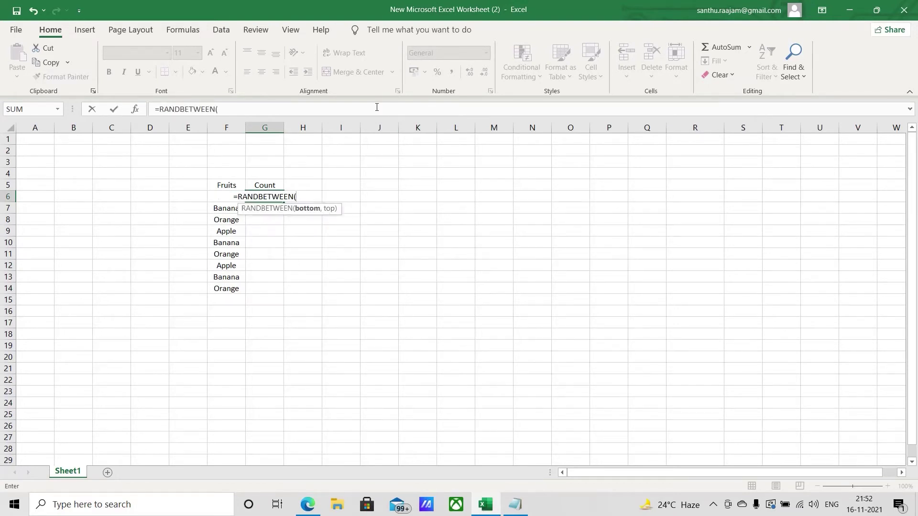
text(10)
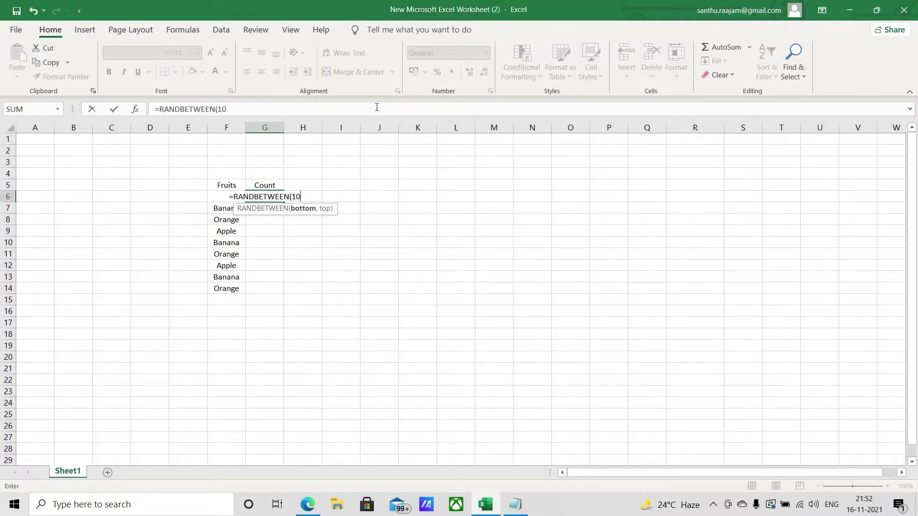
text(,100)
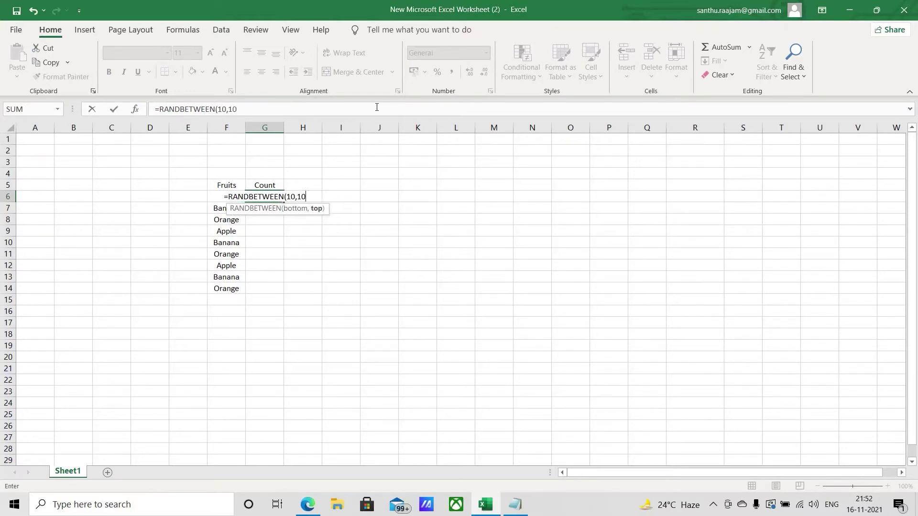
key(Return)
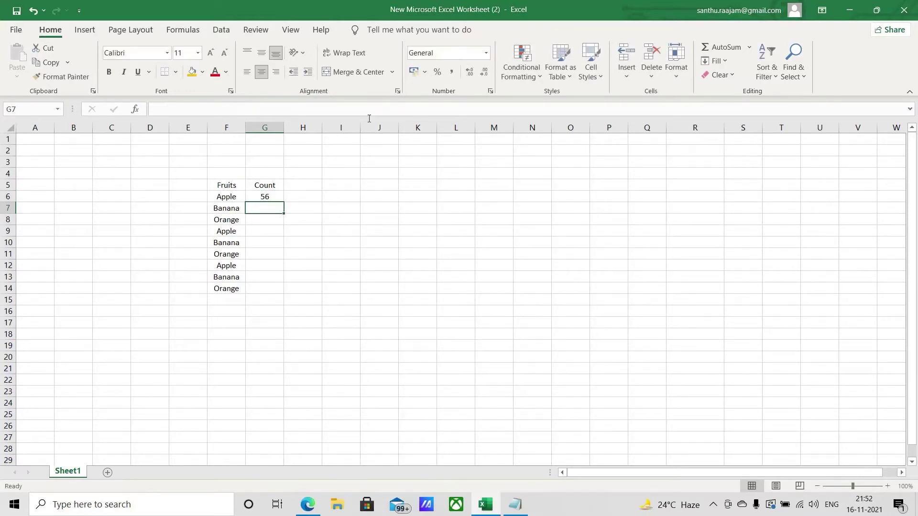
click(270, 195)
drag(285, 202, 284, 295)
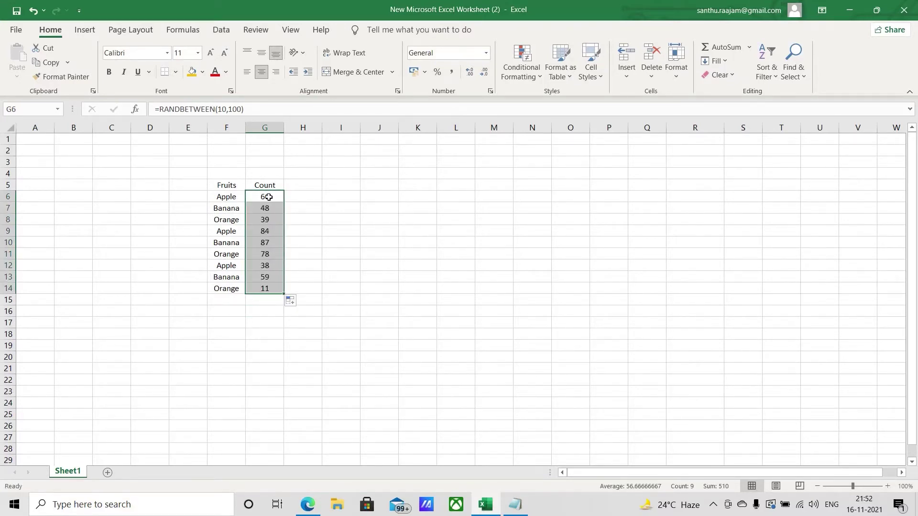
click(268, 232)
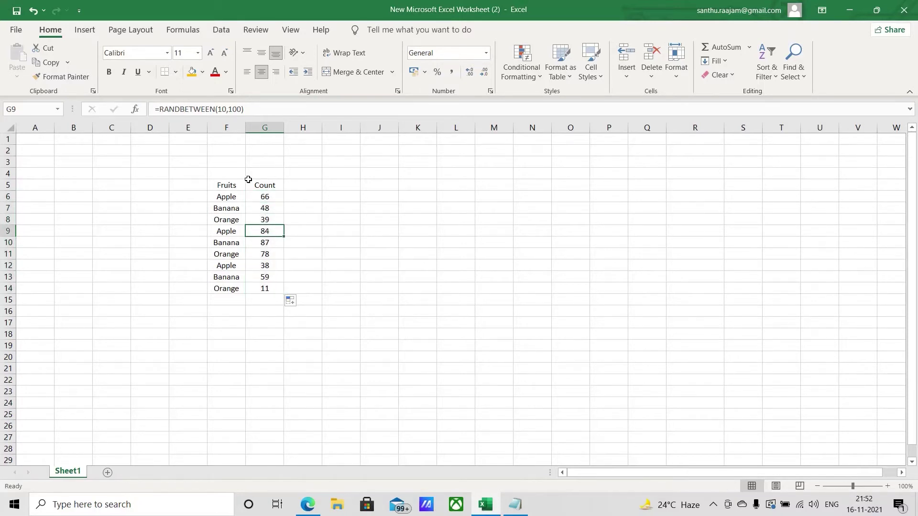
- Replace the random-number formulas in G6:G14 with their fixed values using Paste Special Values
drag(269, 197, 273, 290)
key(ctrl+c)
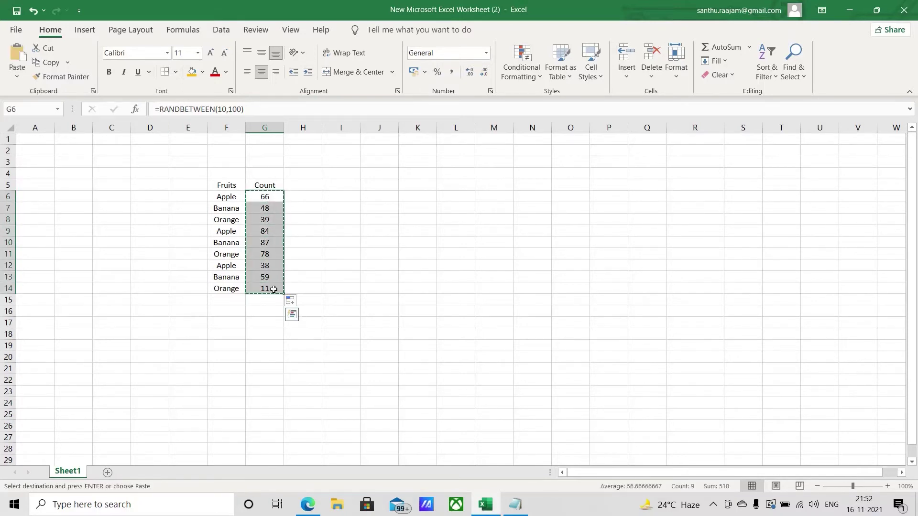
key(ctrl+alt+v)
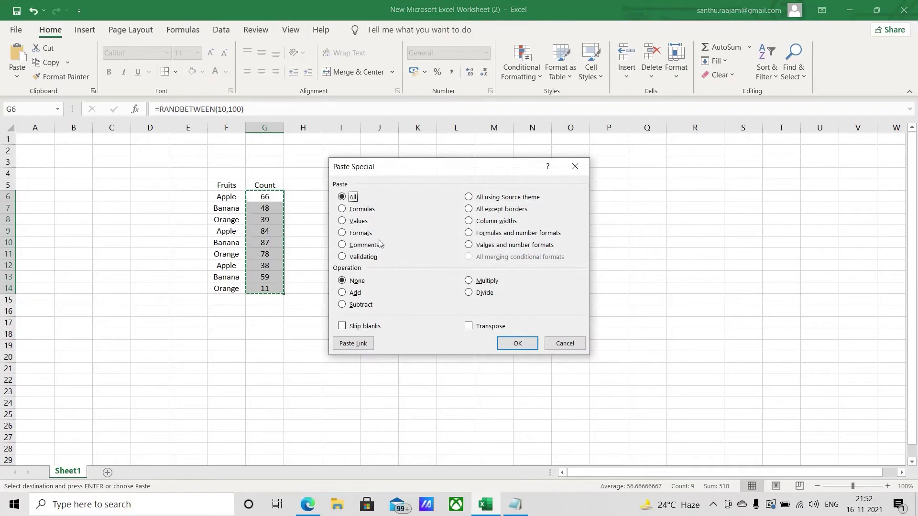
click(363, 223)
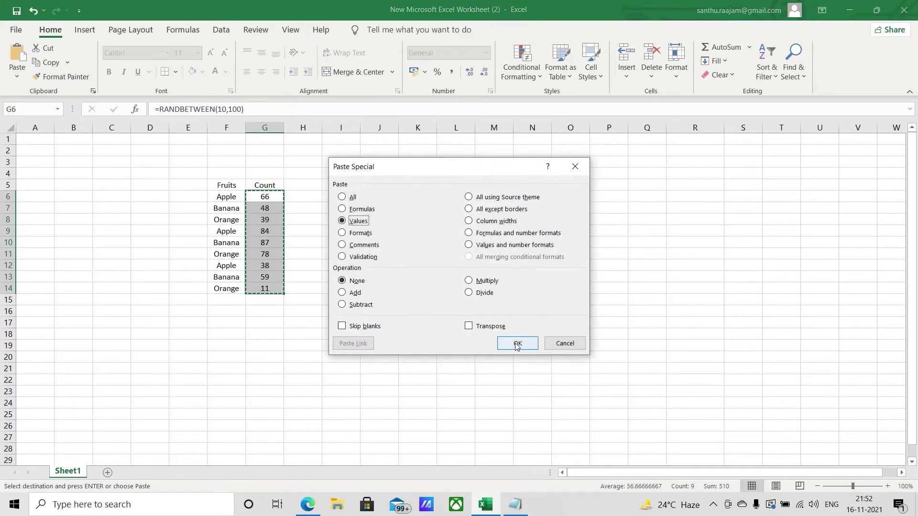
click(517, 344)
click(265, 220)
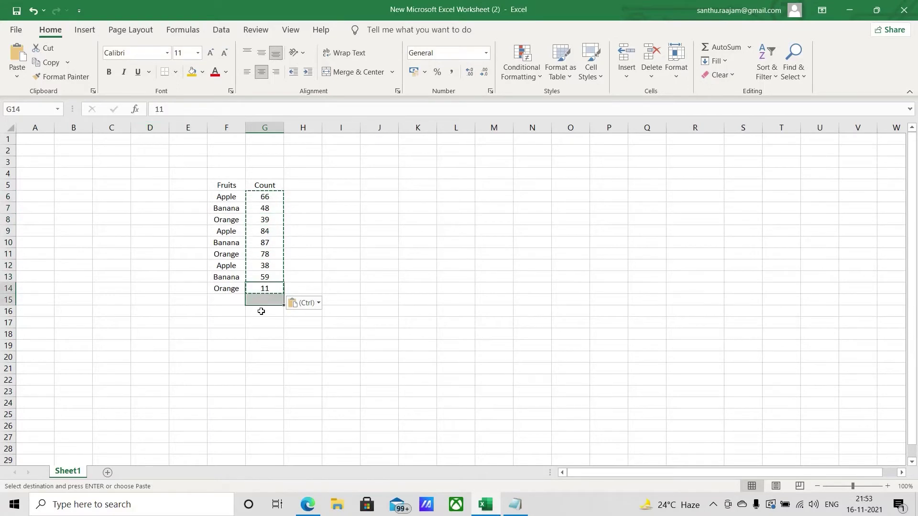
click(242, 340)
key(Escape)
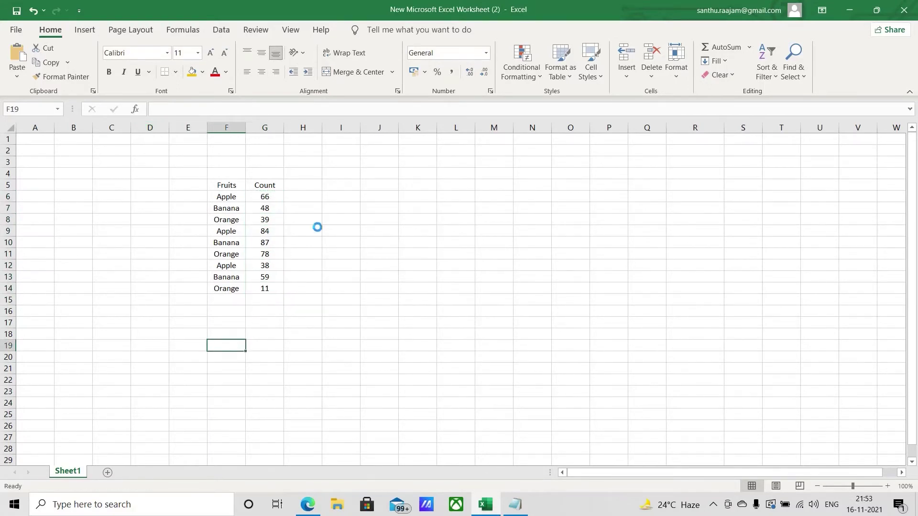
click(341, 254)
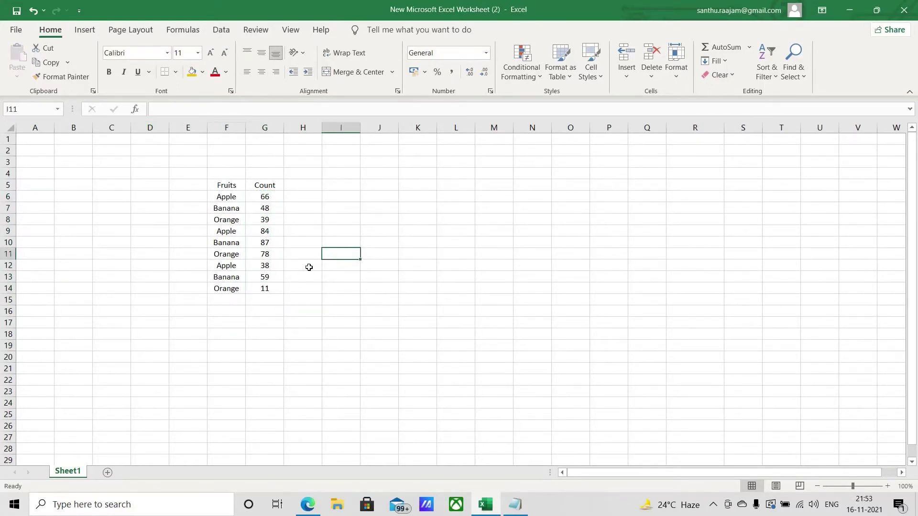
click(221, 199)
click(222, 229)
click(223, 266)
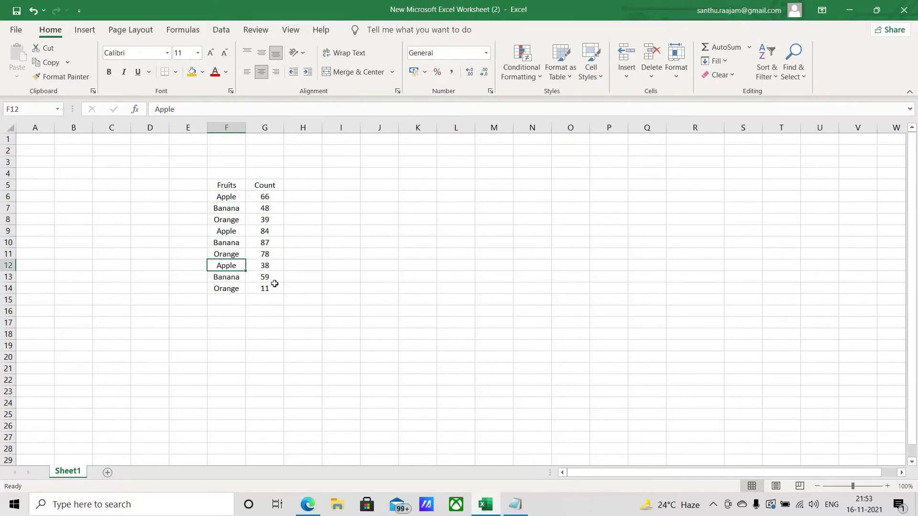
click(237, 195)
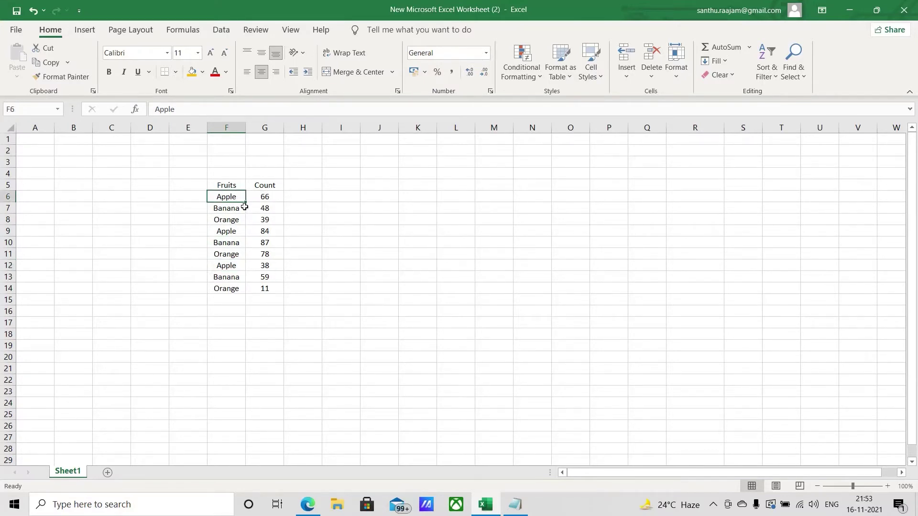
click(270, 196)
- Copy the fruit name Apple from F6 into I11 as the lookup criterion
click(228, 198)
key(ctrl+c)
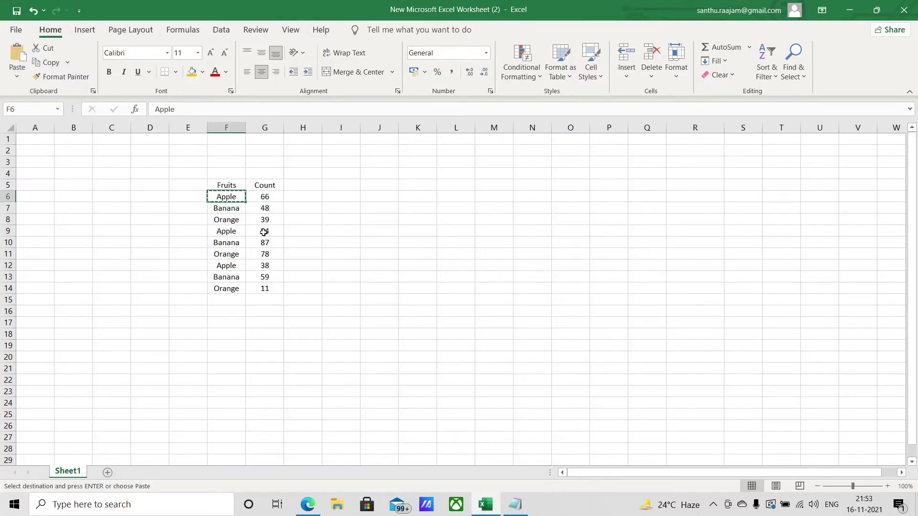
click(353, 257)
key(ctrl+v)
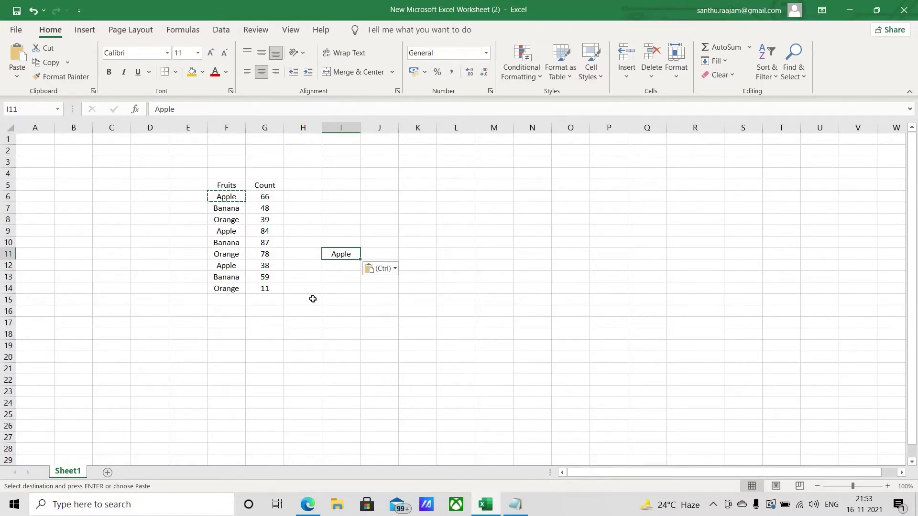
- Enter =SUMIF(F6:F14,I11,G6:G14) in J11 to total the Apple counts
click(378, 253)
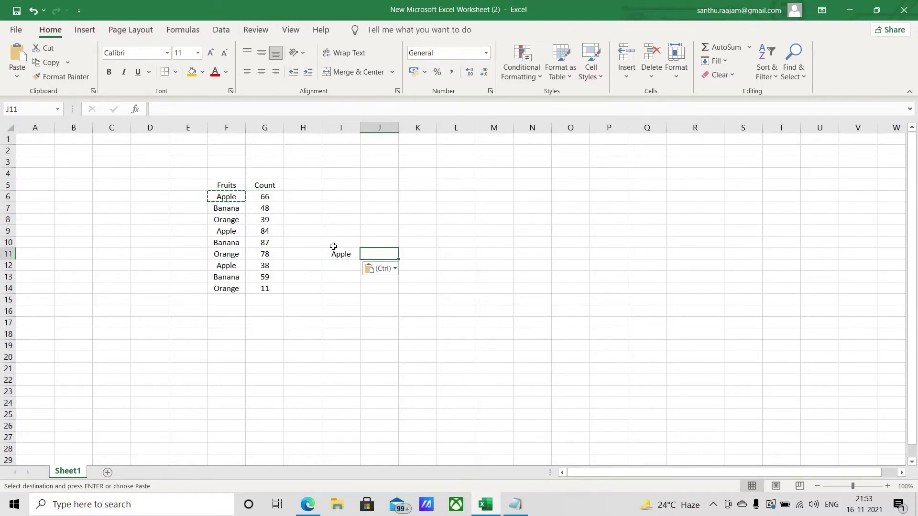
text(=s)
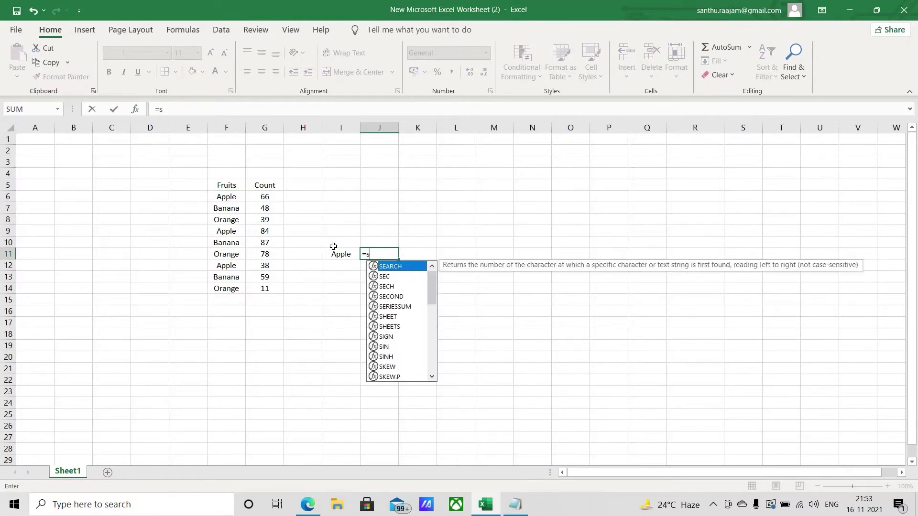
text(umi)
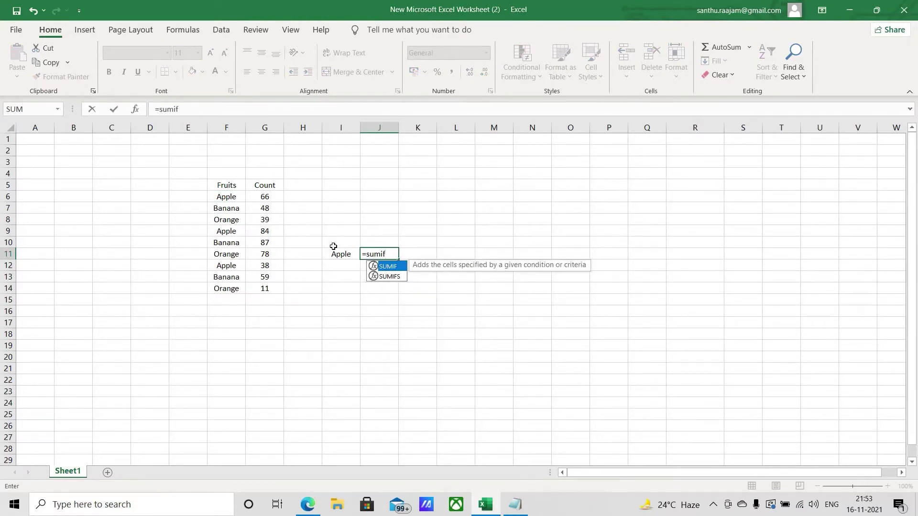
text(f)
key(BackSpace)
key(BackSpace)
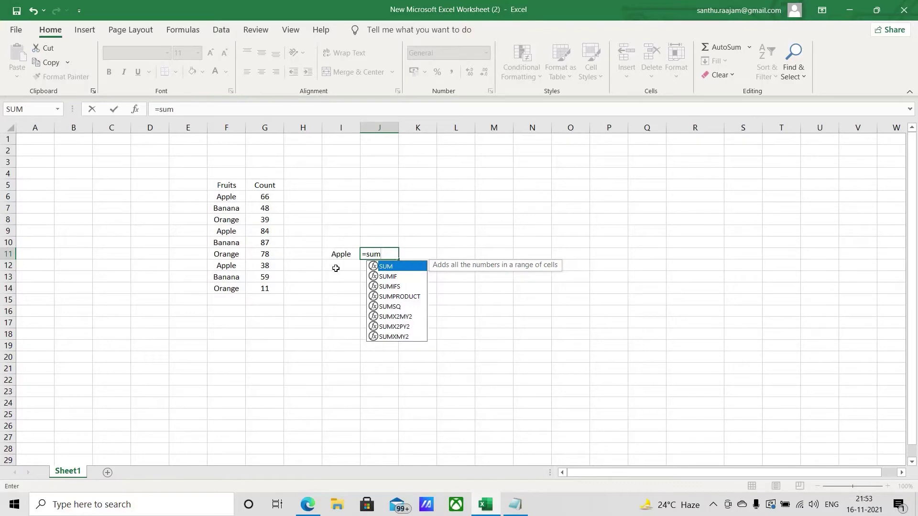
click(393, 277)
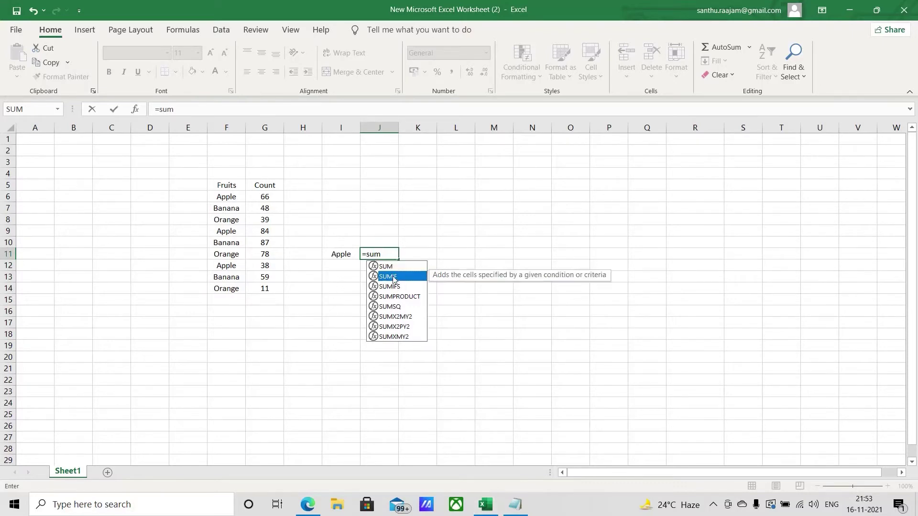
double_click(420, 278)
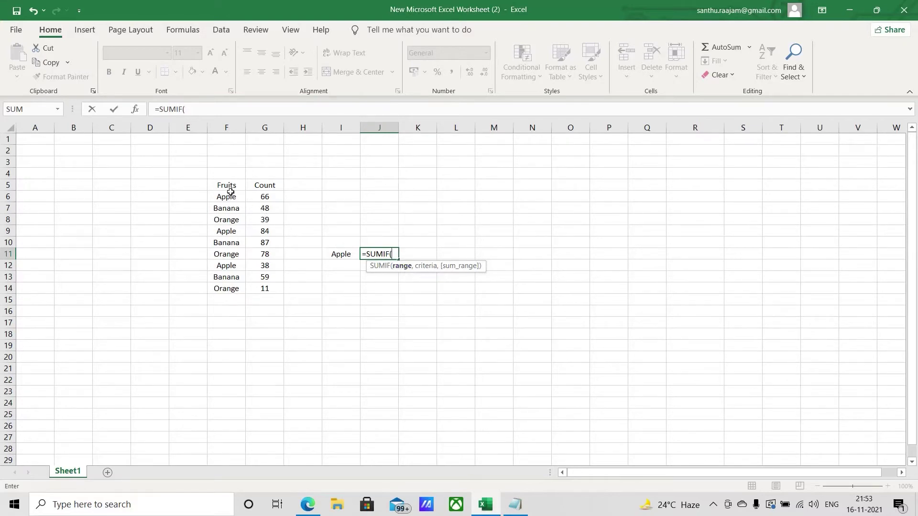
drag(229, 193, 232, 289)
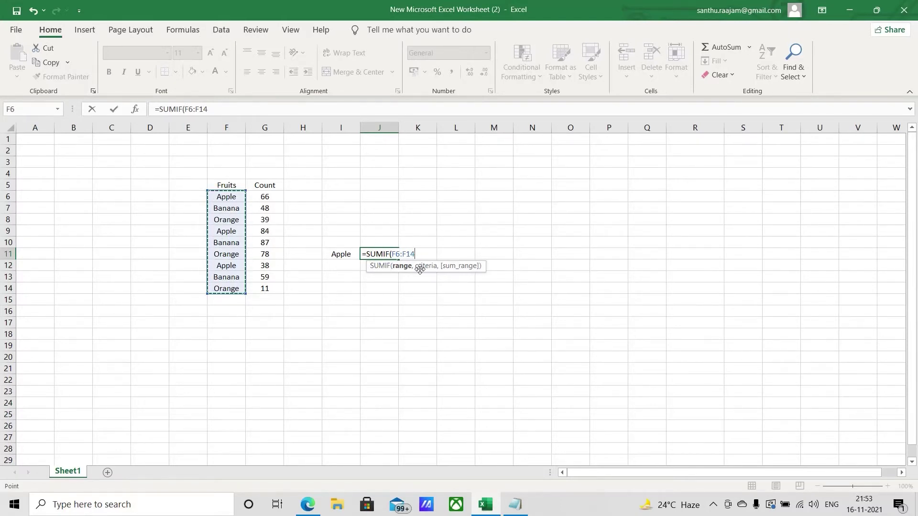
text(,)
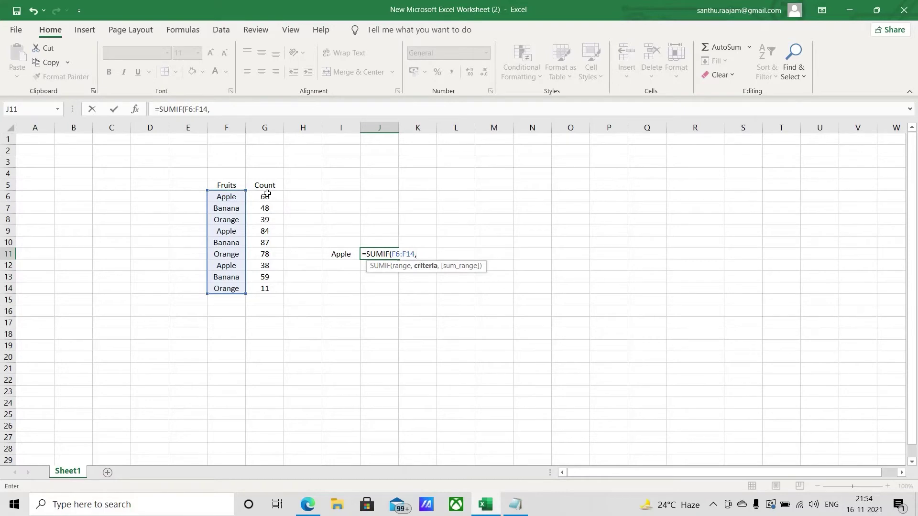
click(343, 256)
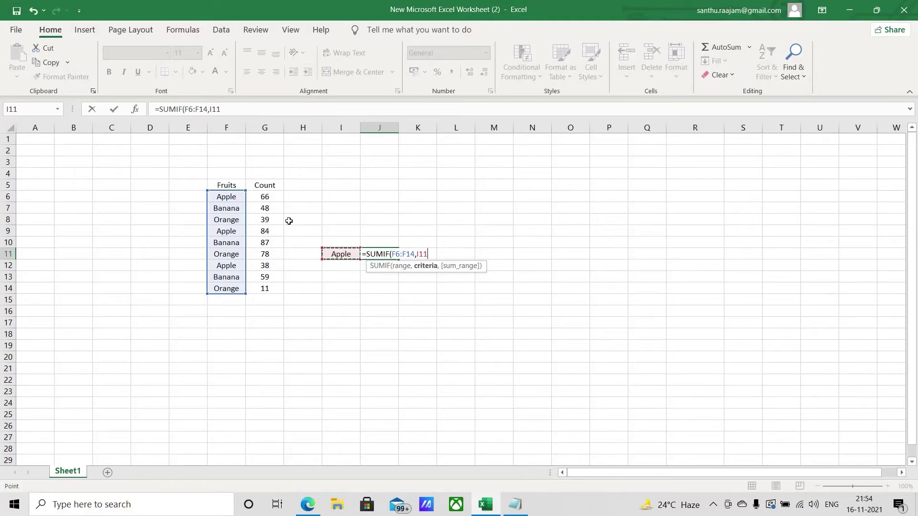
text(,)
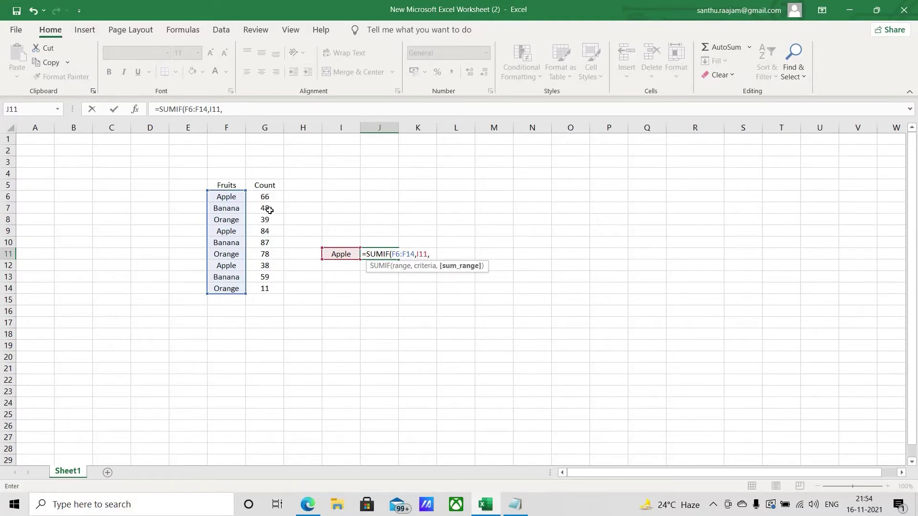
drag(272, 196, 276, 289)
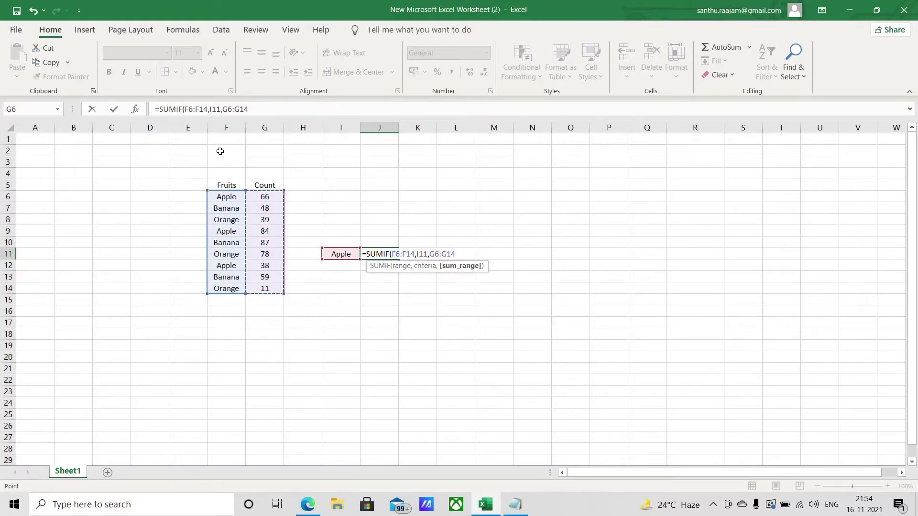
key(Return)
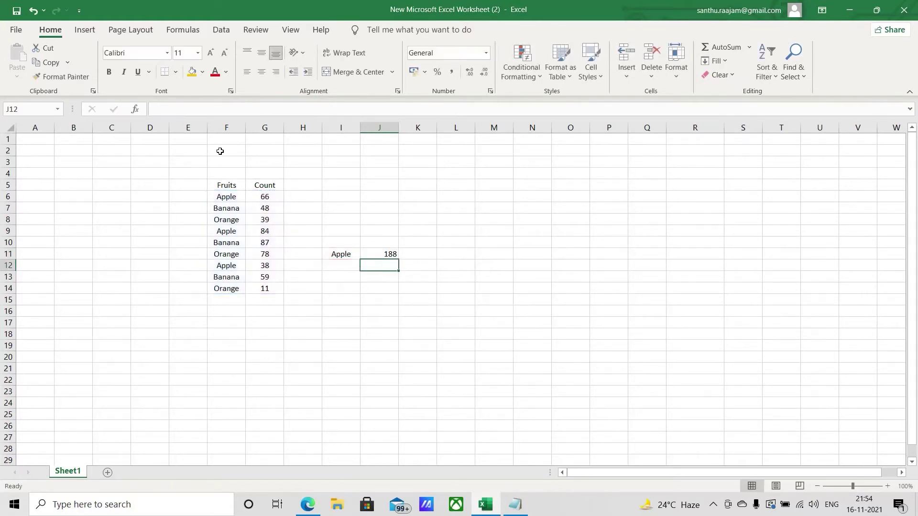
key(Up)
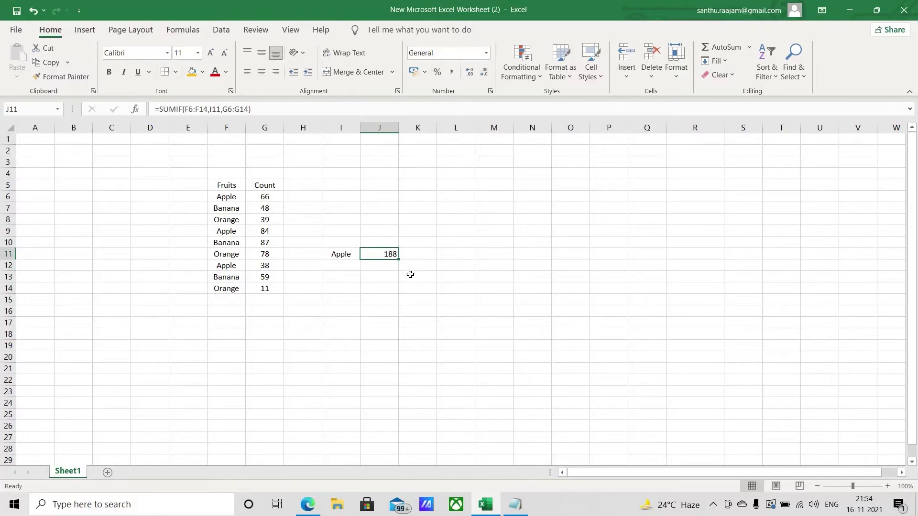
- Center the Apple label and its total in I11:J11 horizontally
drag(328, 250, 390, 252)
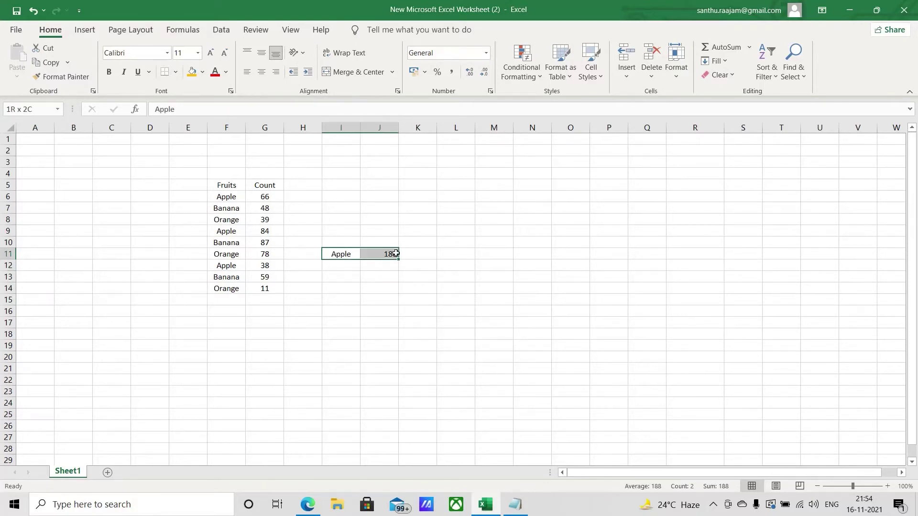
click(262, 71)
click(261, 72)
click(397, 272)
key(Up)
key(Up)
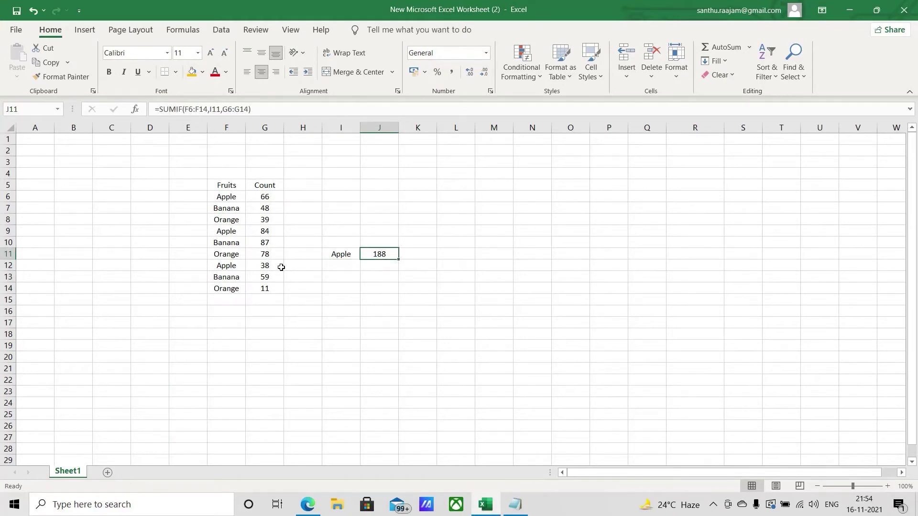
- Copy the fruit name Banana from F10 into I12 as the second lookup criterion
drag(224, 244, 231, 255)
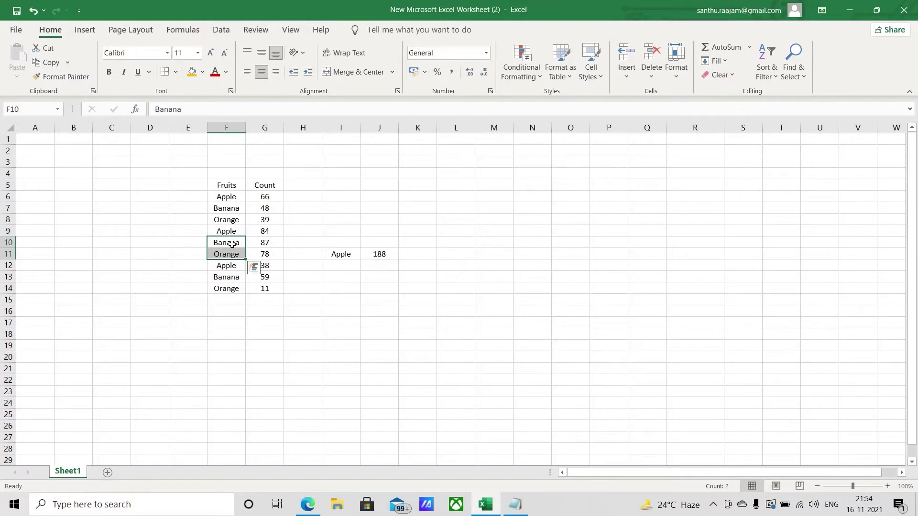
click(232, 244)
key(ctrl+c)
click(340, 267)
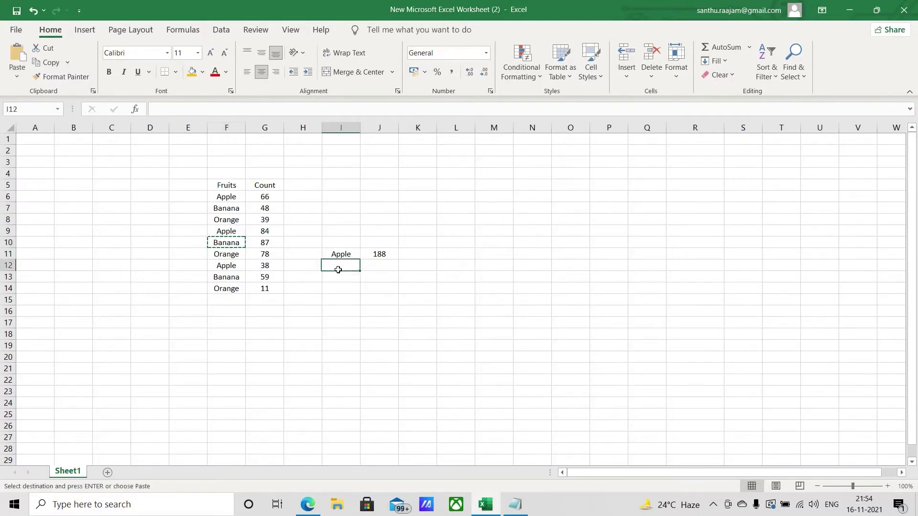
key(ctrl+v)
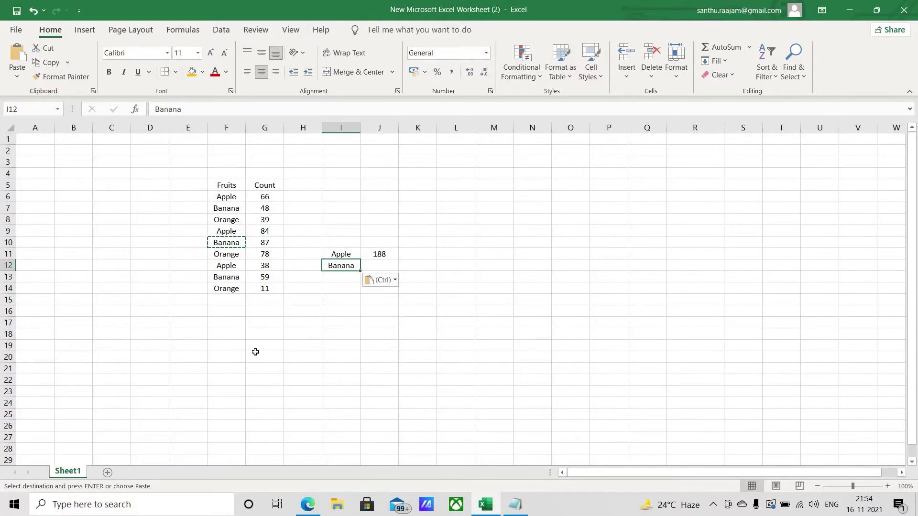
- Enter =SUMIF(F6:F14,I12,G6:G14) in J12 to total the Banana counts
click(383, 267)
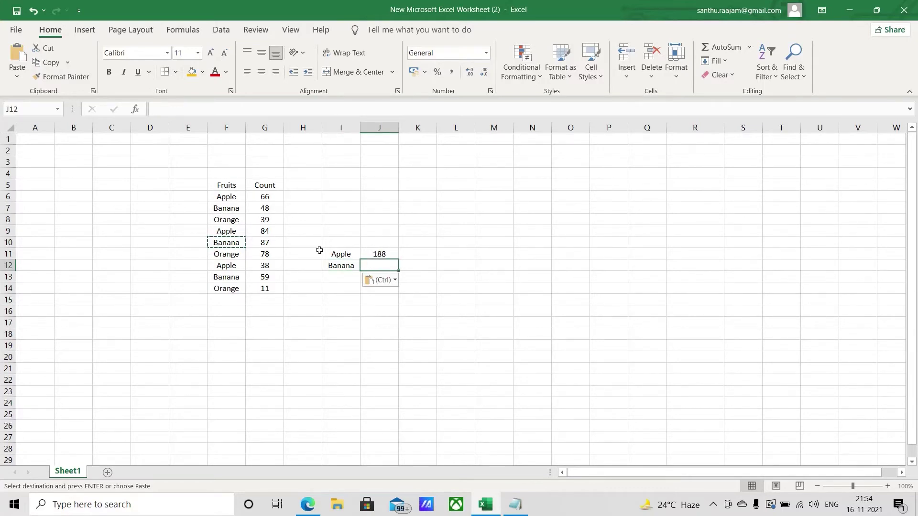
text(=)
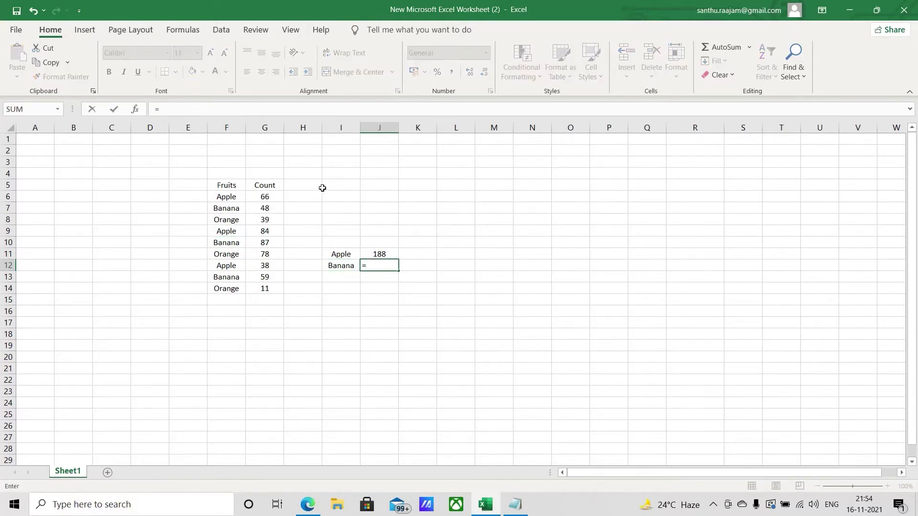
text(sum)
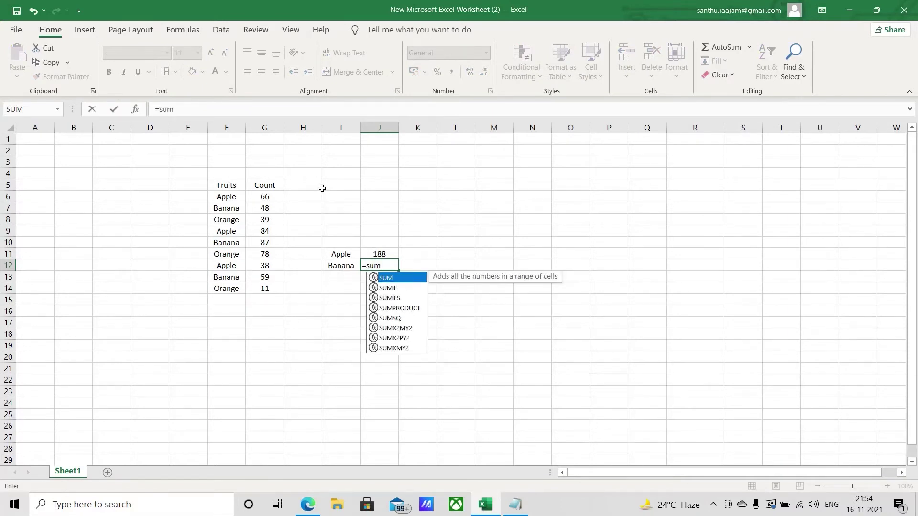
text(if)
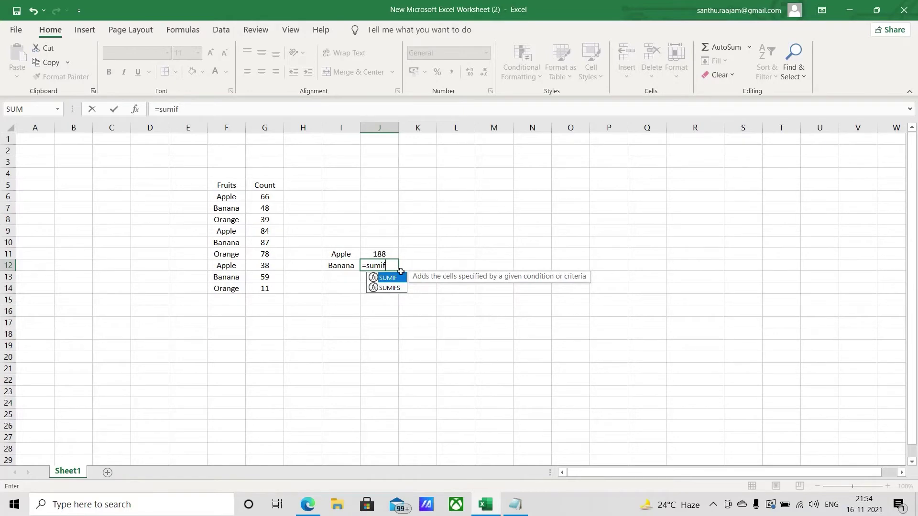
key(Tab)
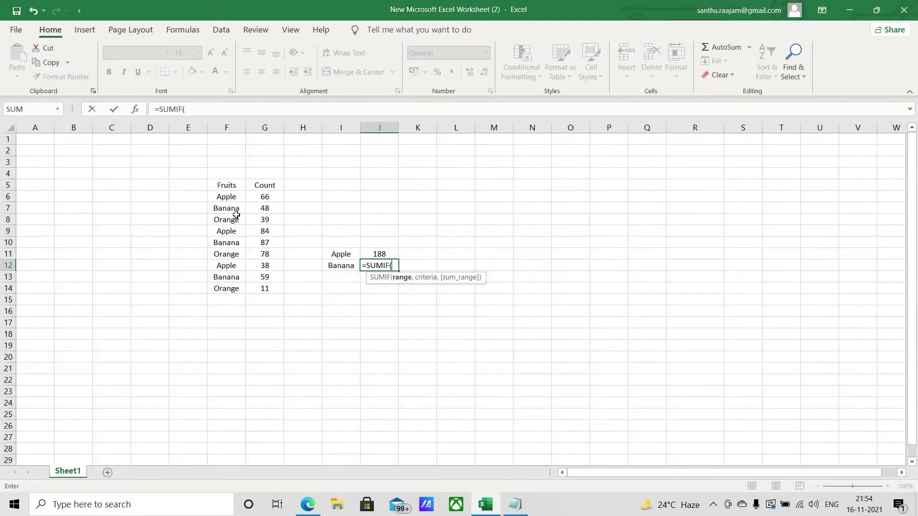
drag(227, 197, 230, 288)
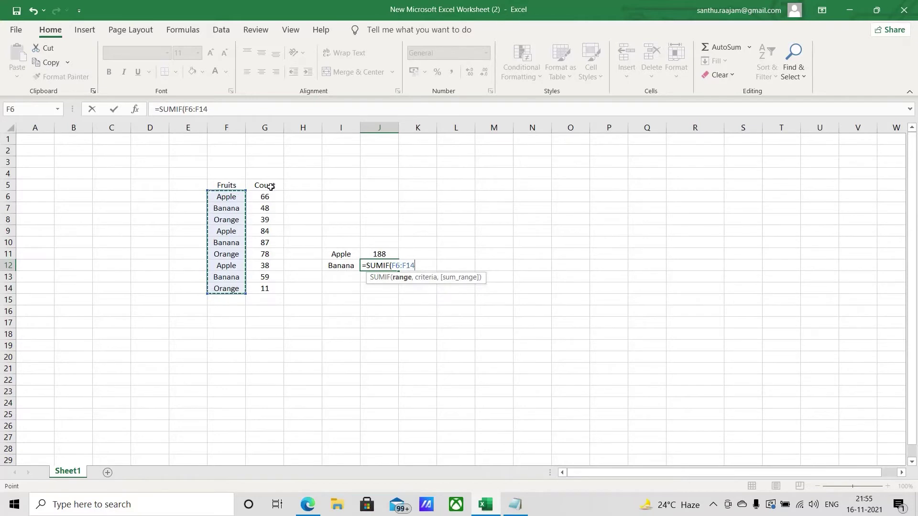
click(341, 266)
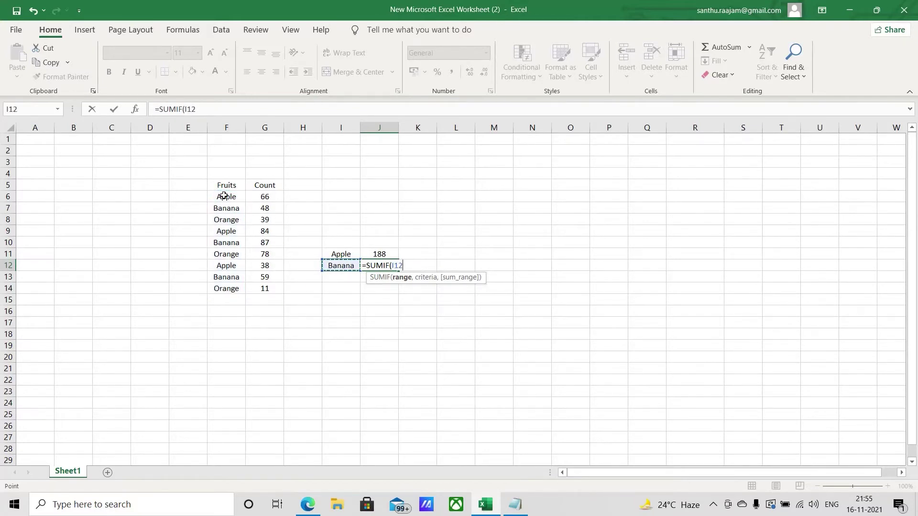
drag(225, 196, 224, 262)
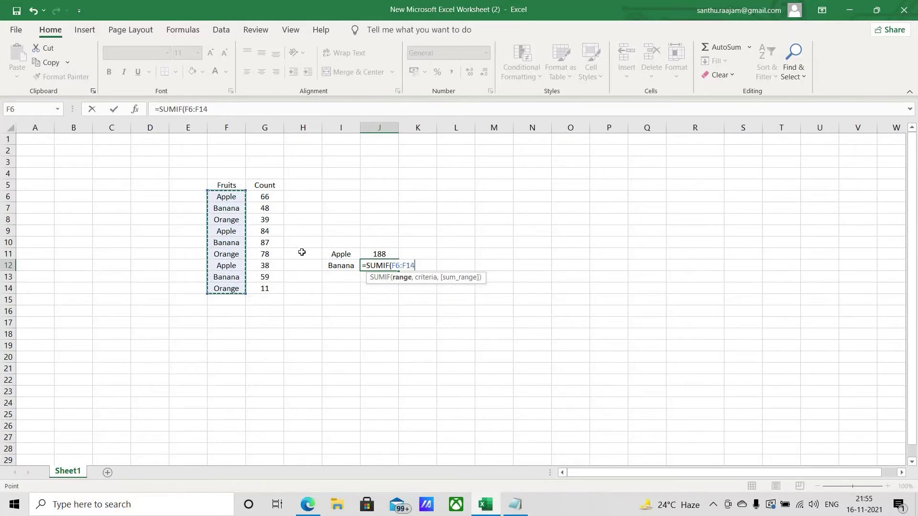
text(,)
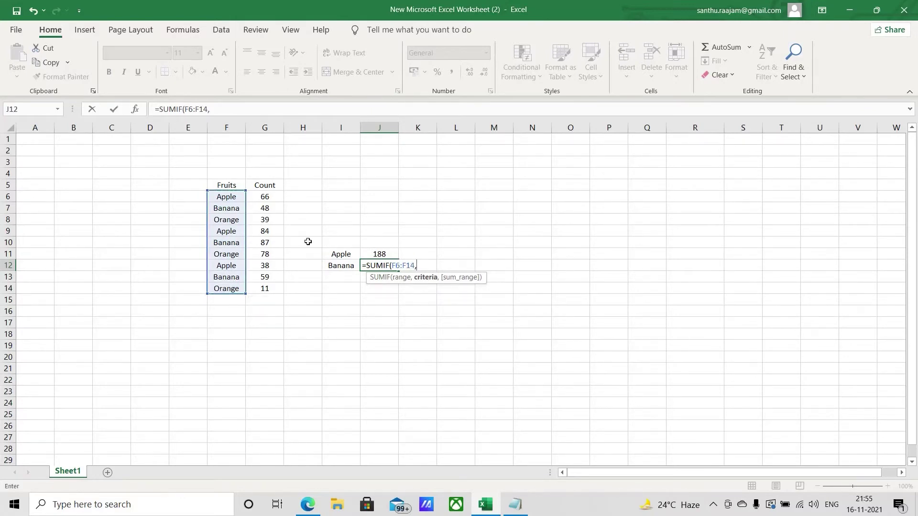
click(342, 266)
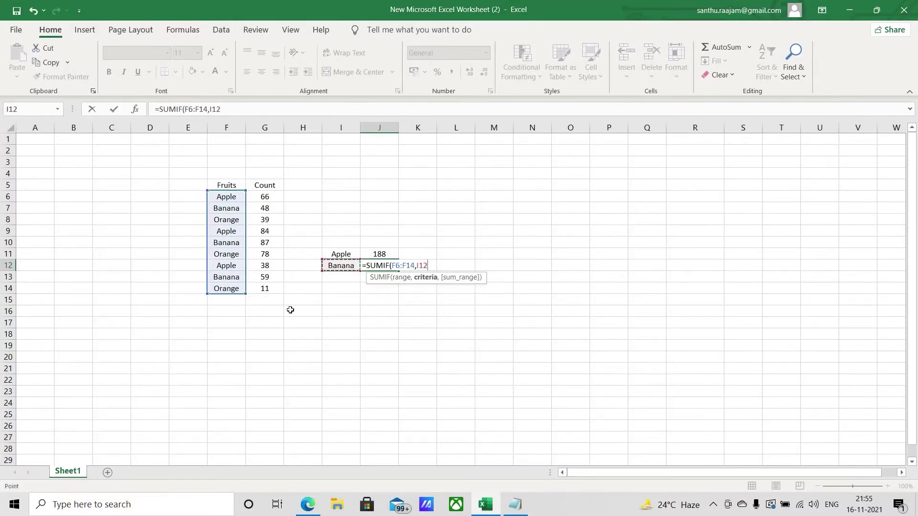
text(,)
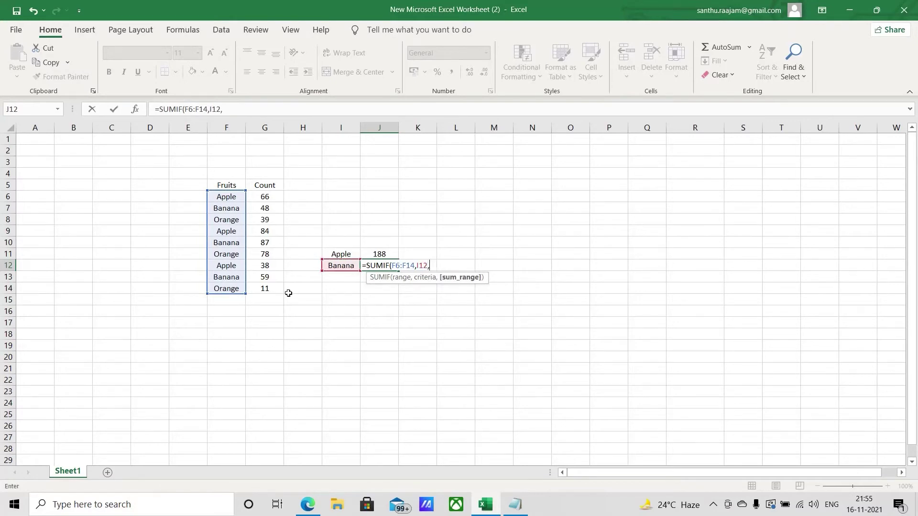
drag(263, 196, 265, 289)
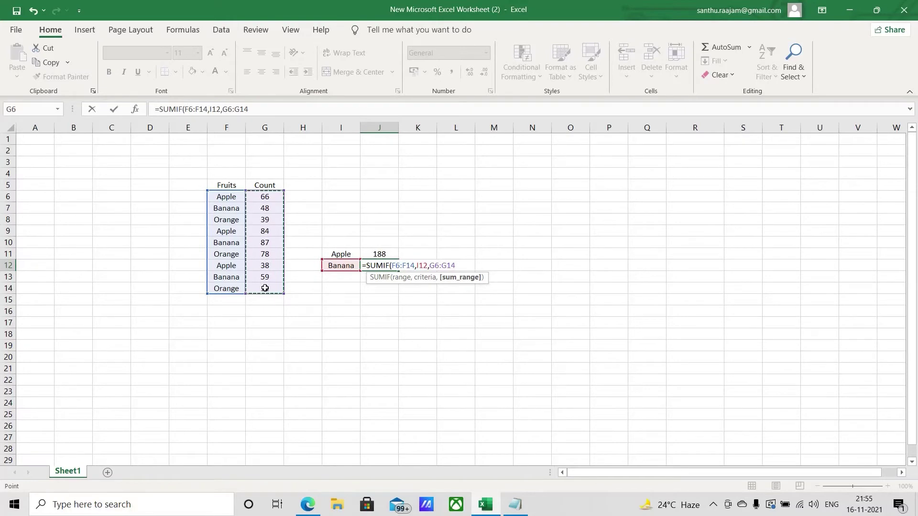
key(Return)
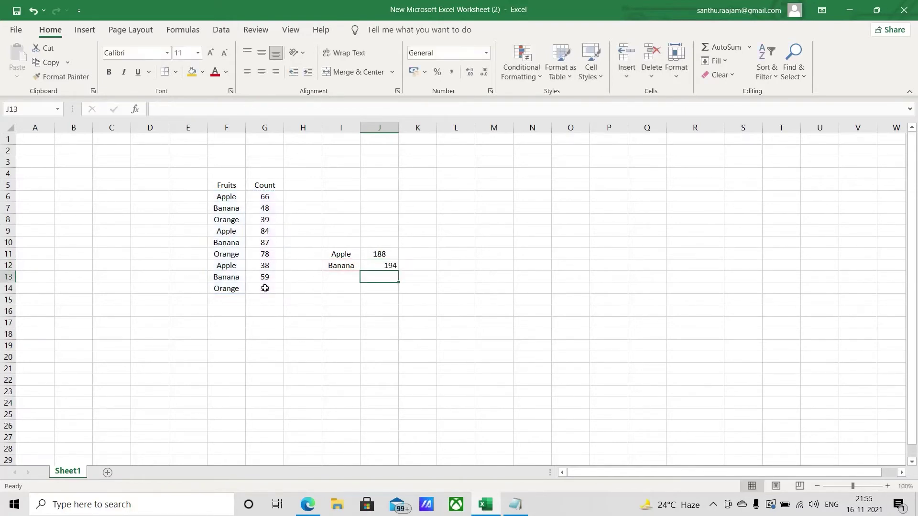
- Center the Banana total in J12 horizontally
click(383, 260)
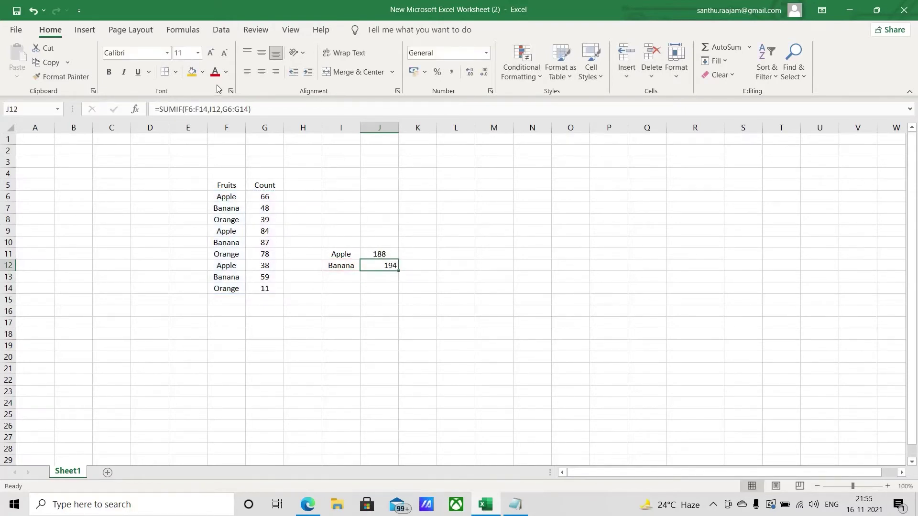
click(265, 72)
drag(221, 184, 399, 323)
click(370, 384)
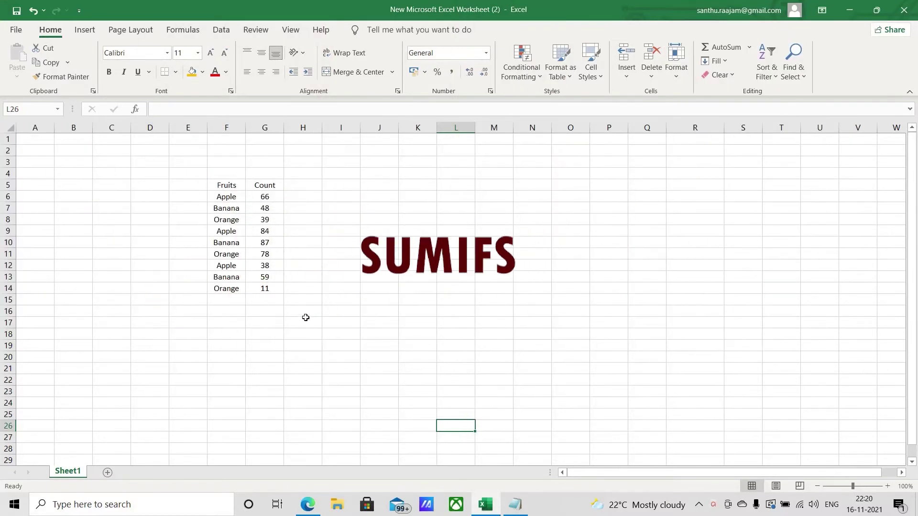
- Select the whole Fruits and Count table in F5:G14
click(311, 301)
click(363, 300)
click(225, 186)
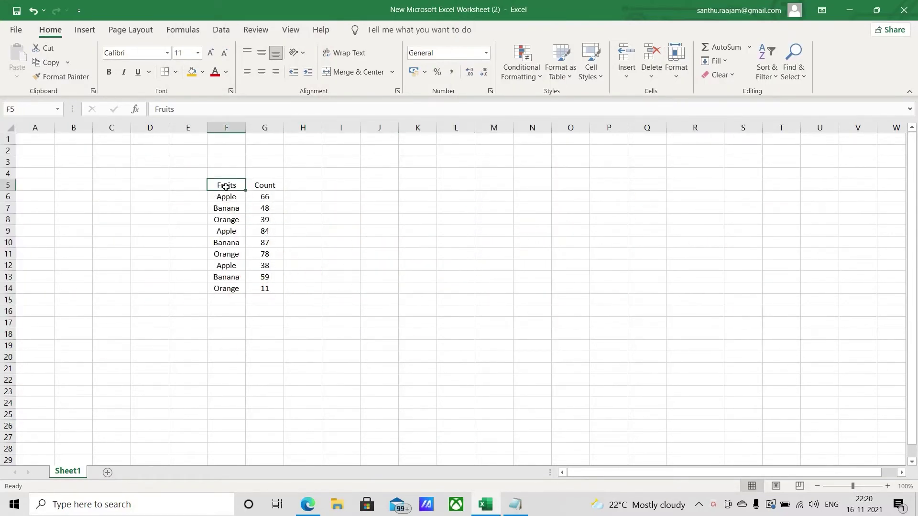
drag(227, 266, 224, 253)
drag(224, 186, 276, 287)
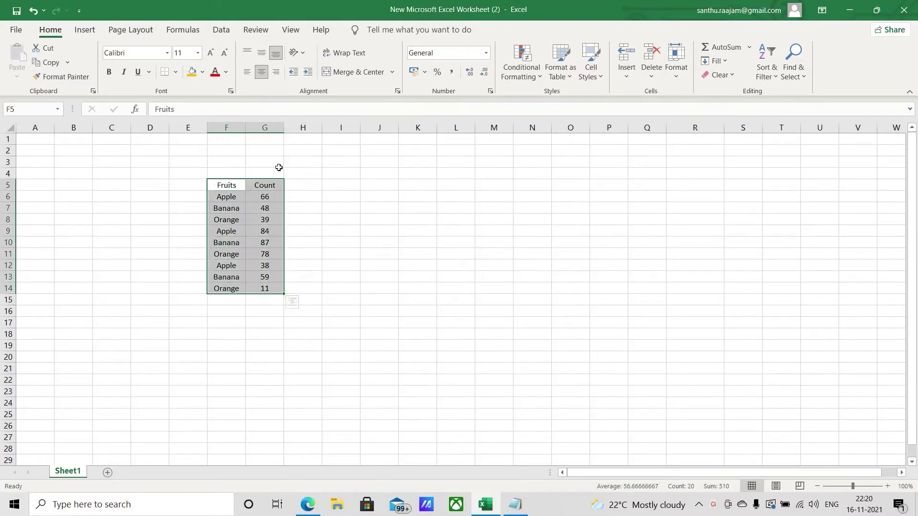
- Apply all borders to the selected Fruits and Count table in F5:G14
click(176, 72)
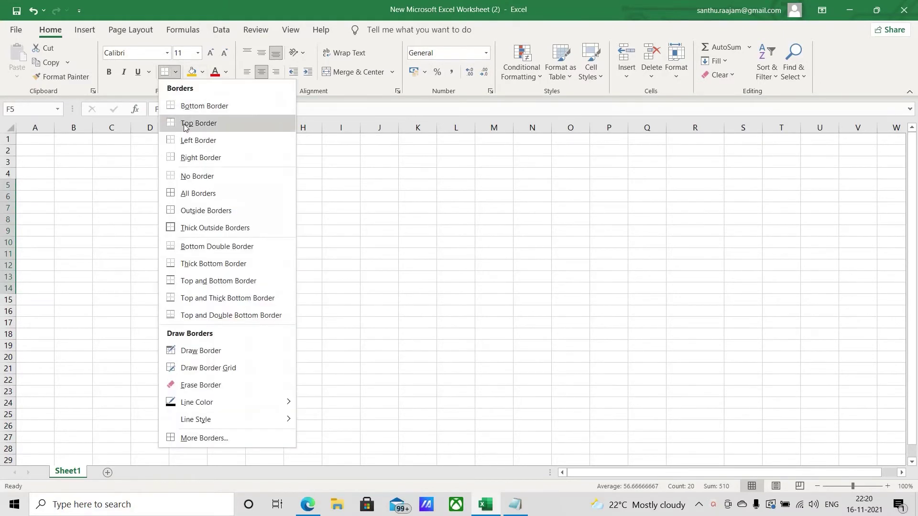
click(186, 200)
click(225, 185)
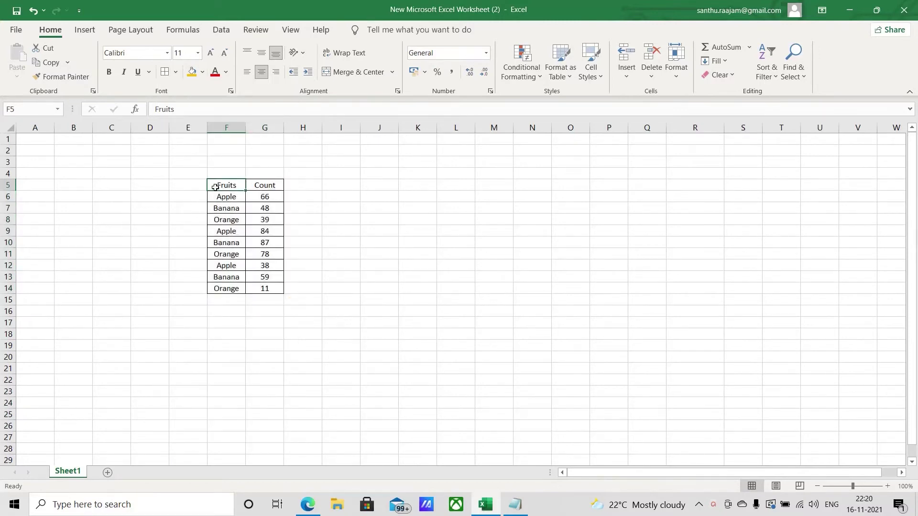
- Fill the header cells Fruits and Count in F5:G5 with the gold fill color
drag(221, 185, 265, 185)
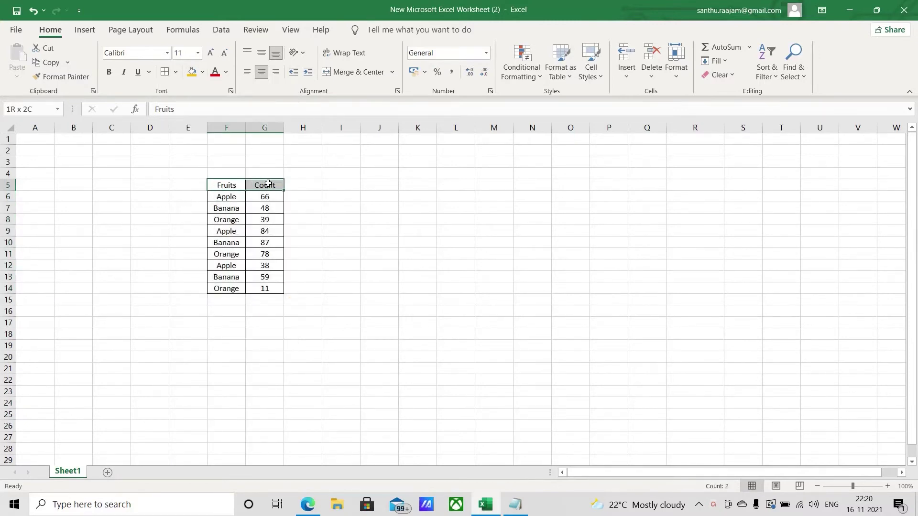
click(192, 71)
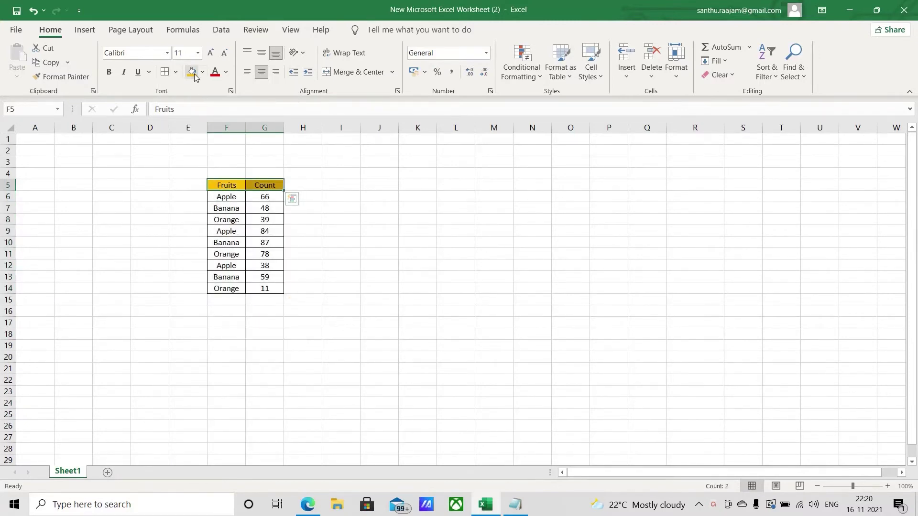
click(251, 220)
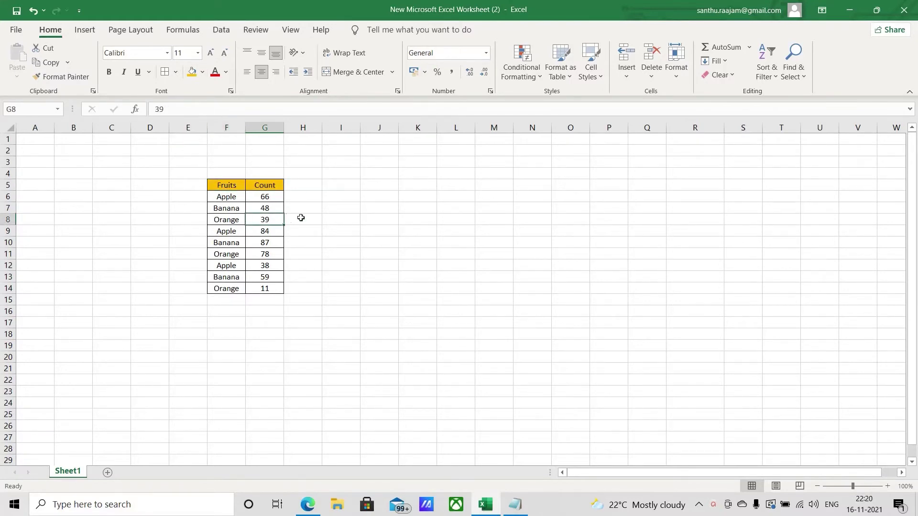
click(335, 209)
click(227, 186)
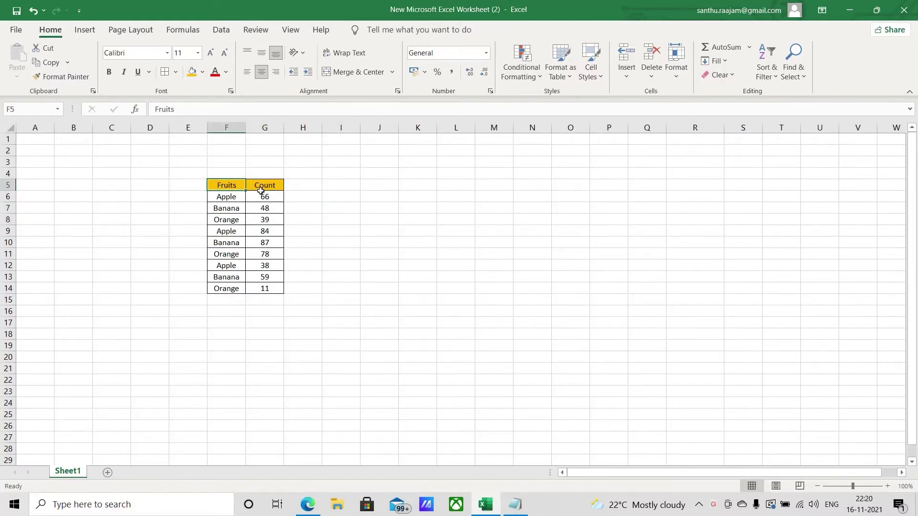
- Enter =SUMIFS(G6:G14,F6:F14,F6) in H16 to total the Apple counts using the table's own cell as criterion
click(306, 320)
click(307, 311)
text(=)
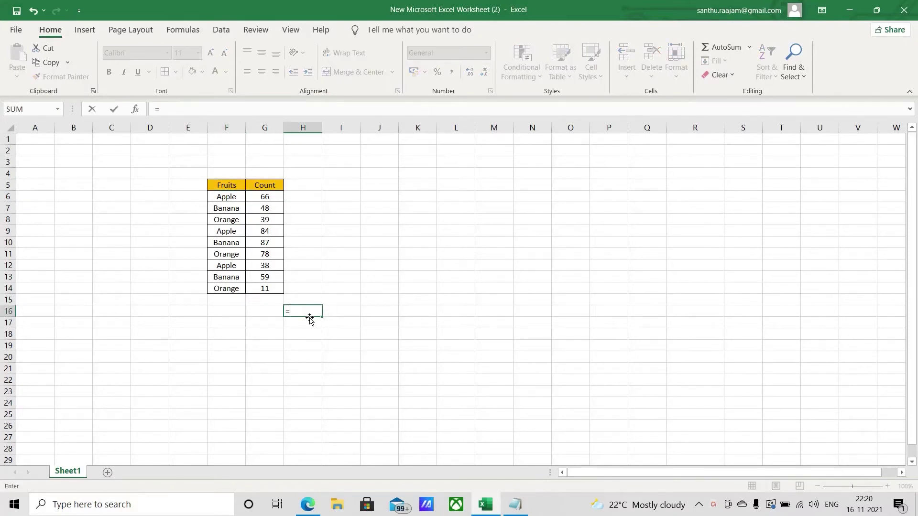
text(s)
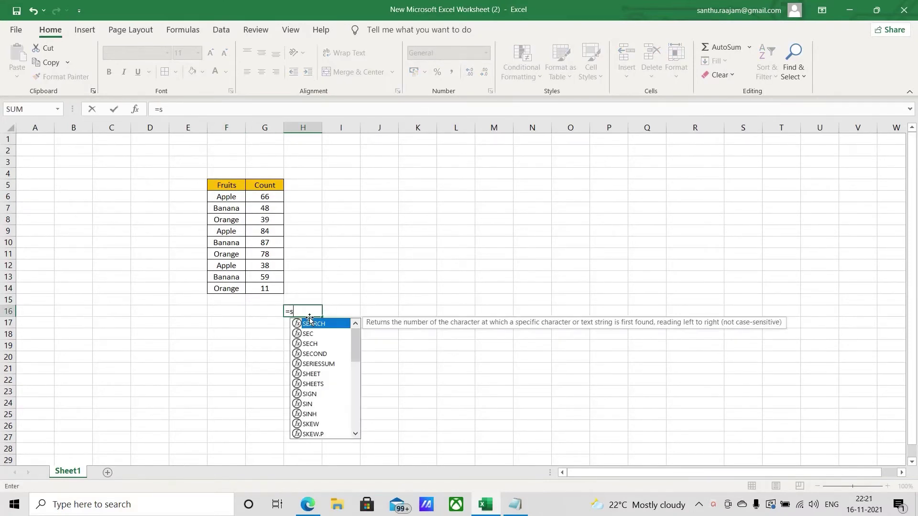
text(umifs)
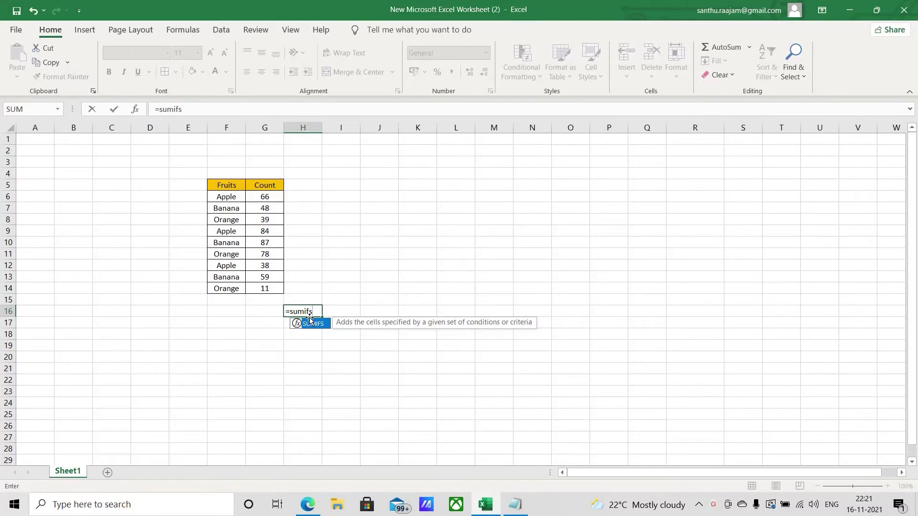
double_click(311, 324)
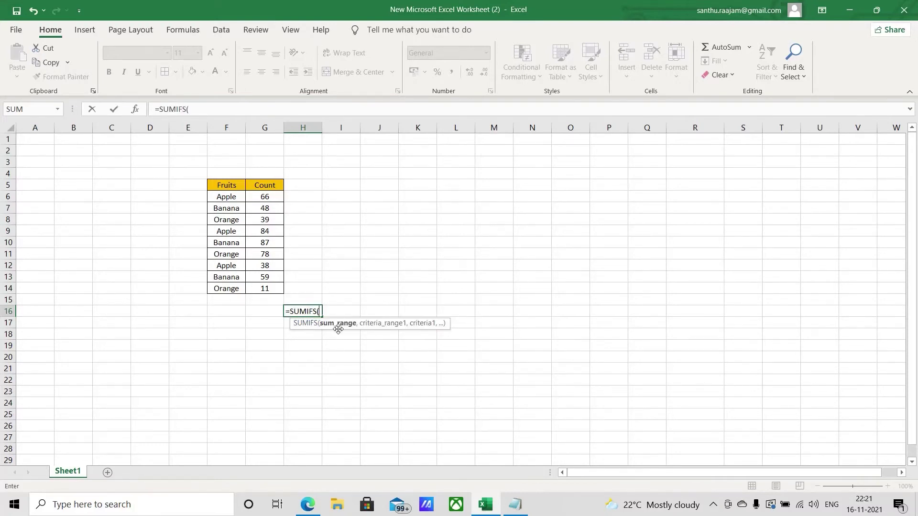
click(266, 197)
drag(266, 197, 267, 289)
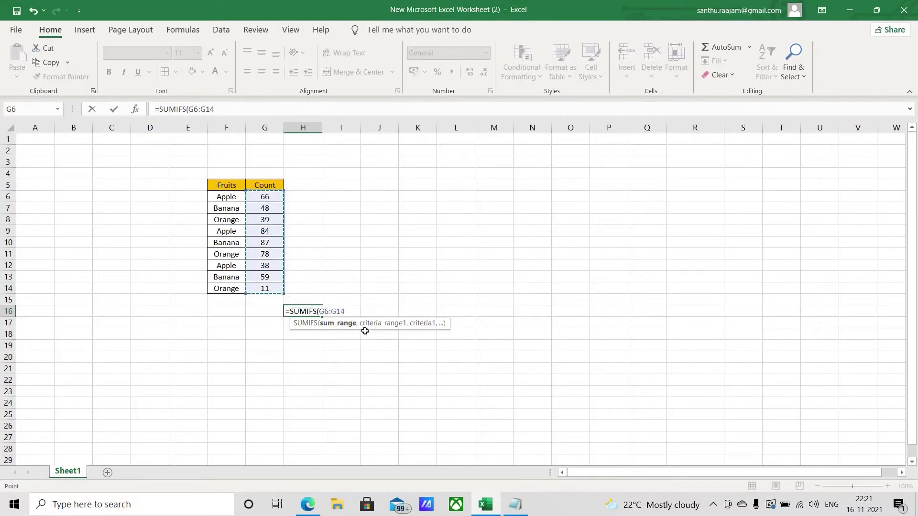
text(,)
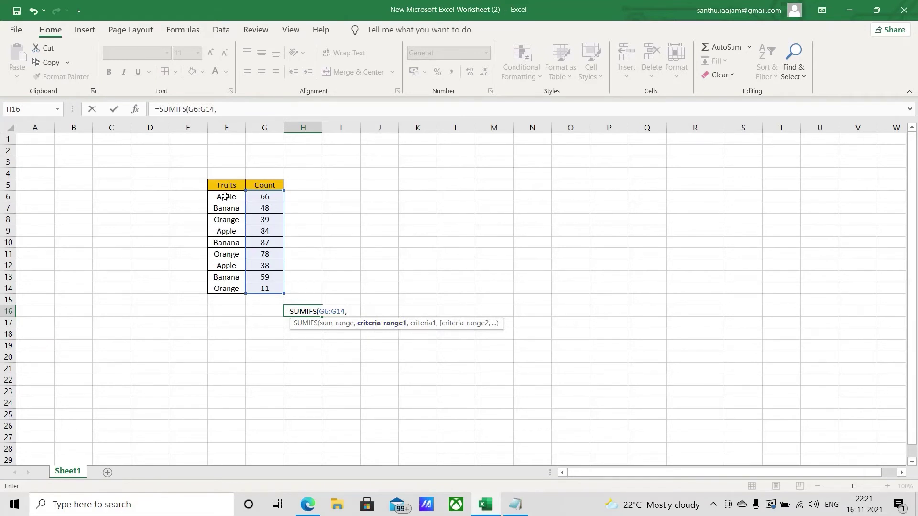
drag(225, 196, 225, 289)
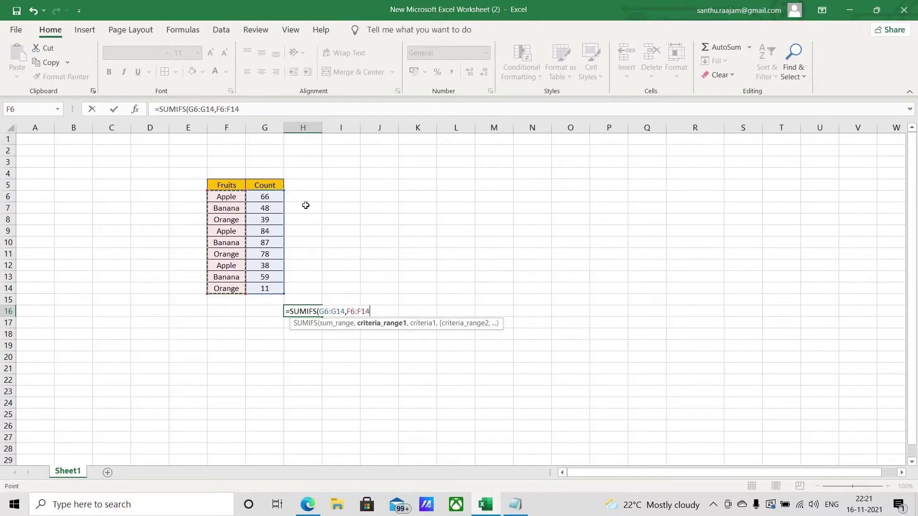
text(,)
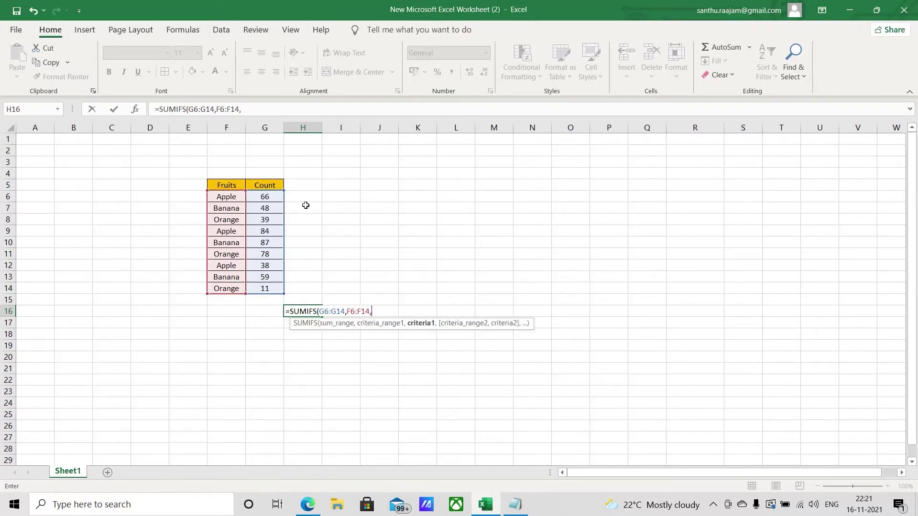
click(229, 196)
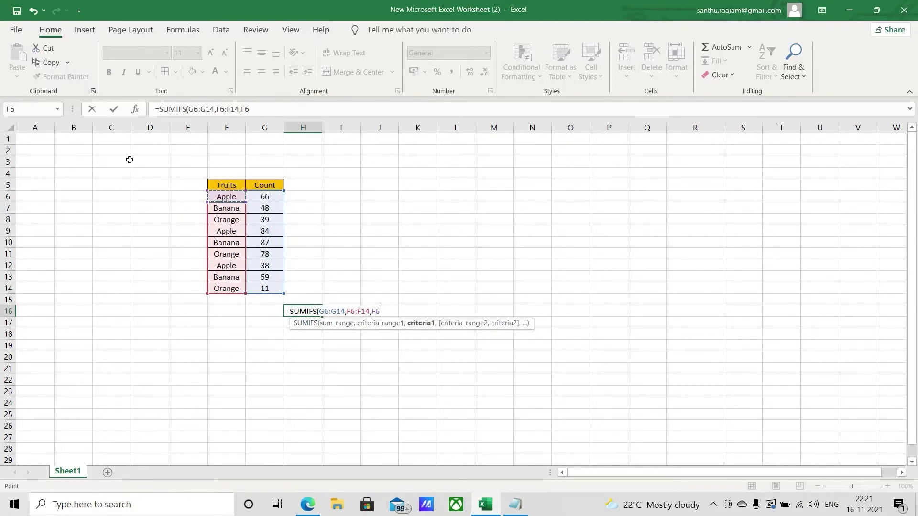
key(Return)
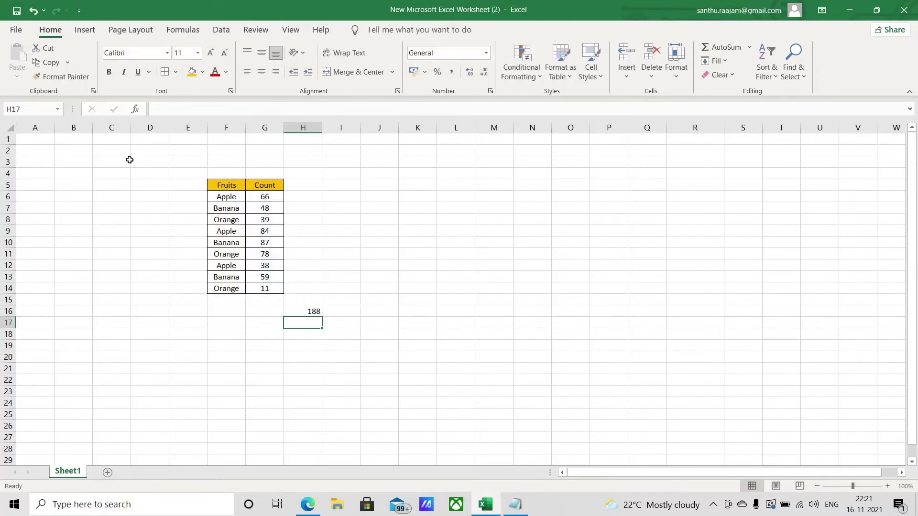
- Review the SUMIFS formula in H16 and clear it from the cell
click(306, 313)
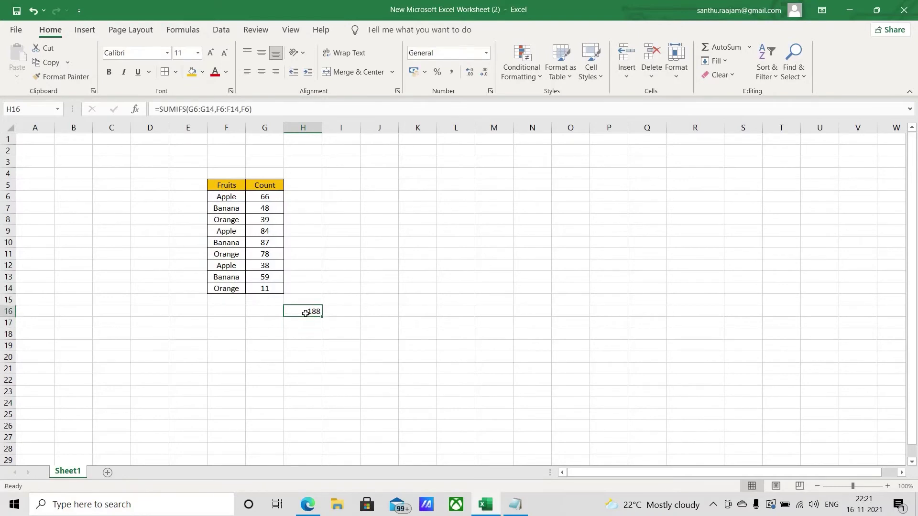
click(264, 310)
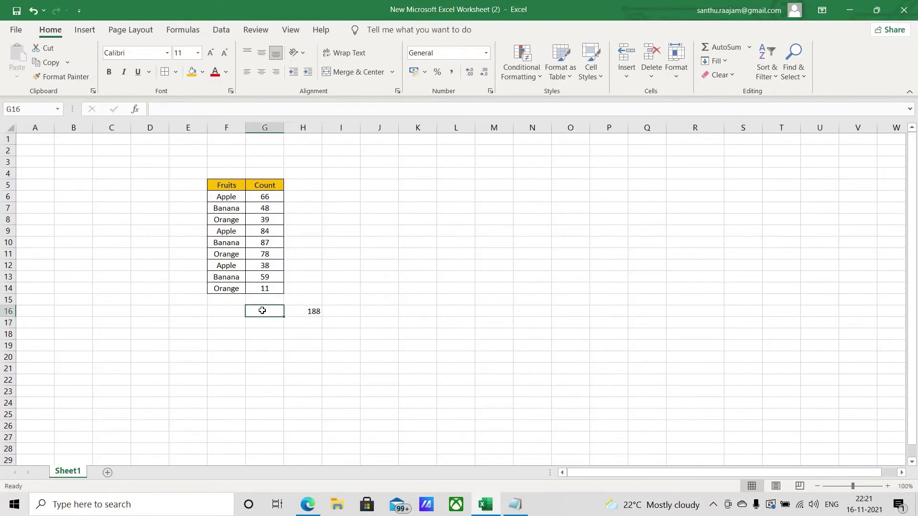
click(317, 310)
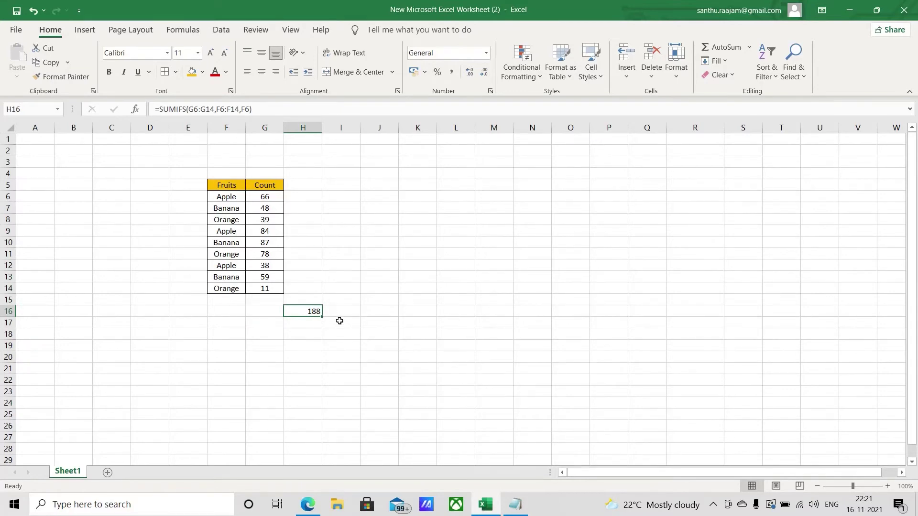
click(272, 310)
- Copy the fruit name Apple from F6 into G16 as the lookup criterion
click(222, 196)
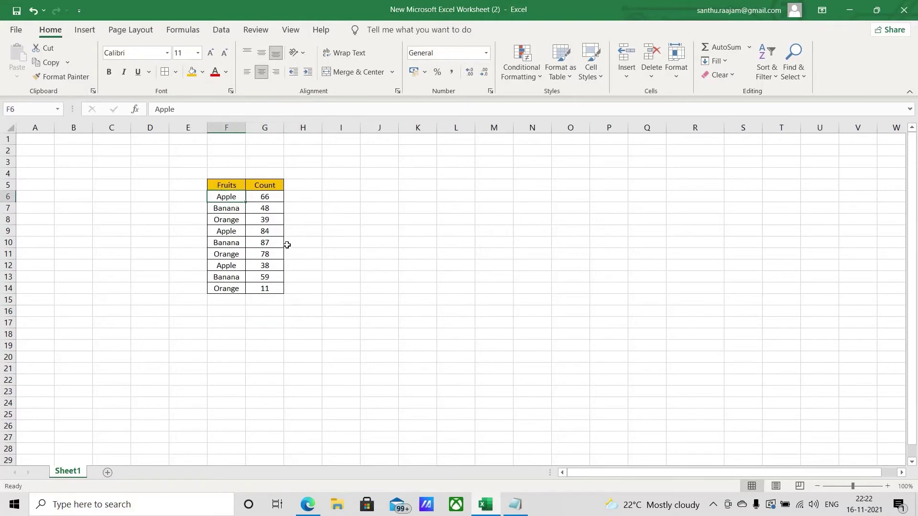
key(ctrl+c)
click(267, 315)
key(ctrl+v)
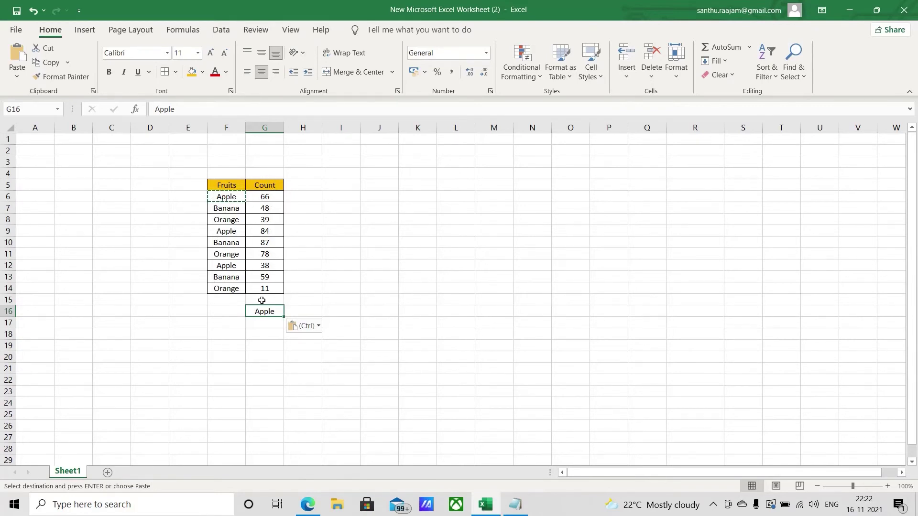
- Enter =SUMIFS(G6:G14,F6:F14,G16) in H16 to total the Apple counts
click(303, 310)
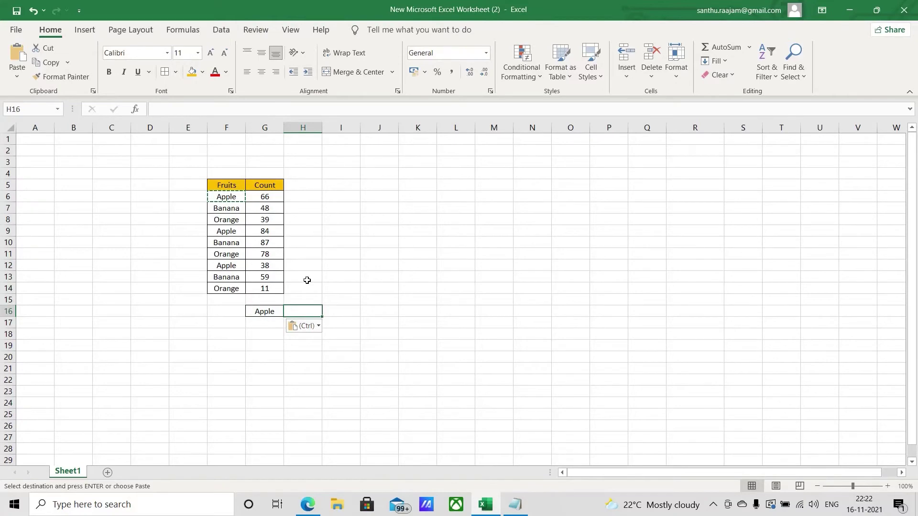
text(=)
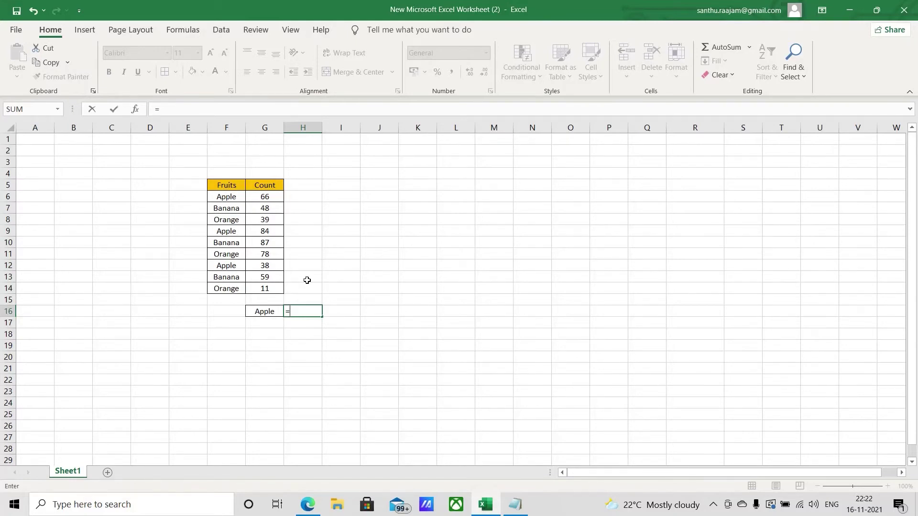
text(su)
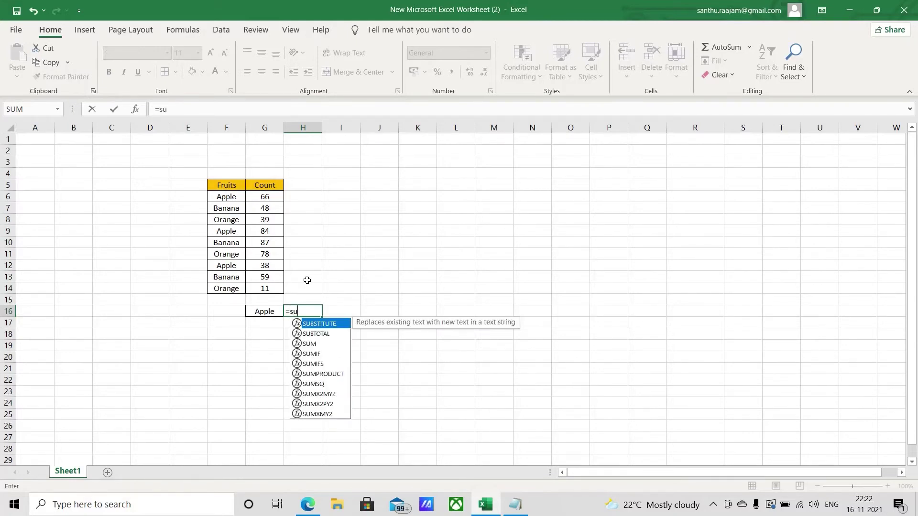
text(mifs)
key(Tab)
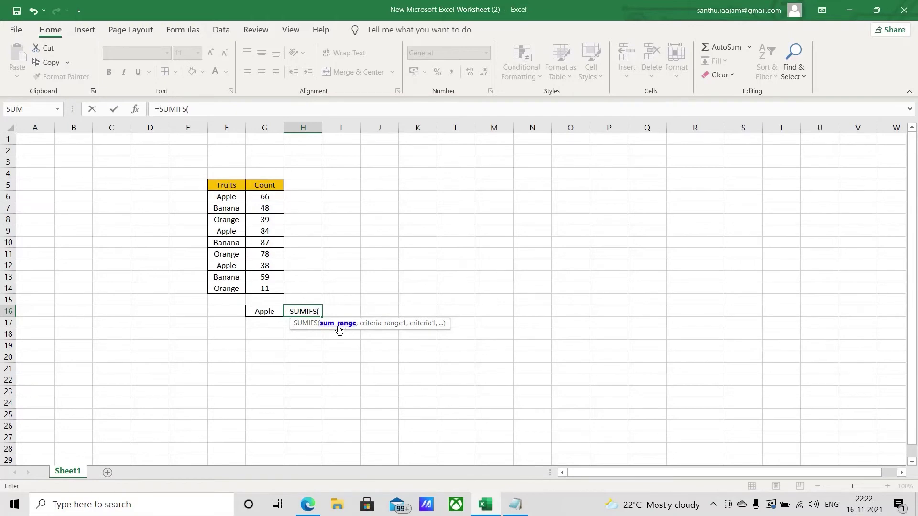
drag(271, 198, 266, 289)
text(,)
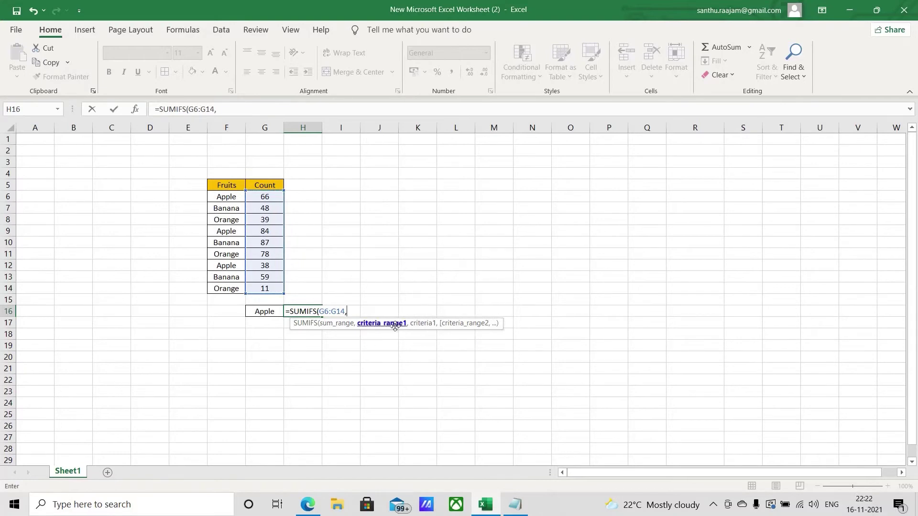
drag(233, 194, 235, 288)
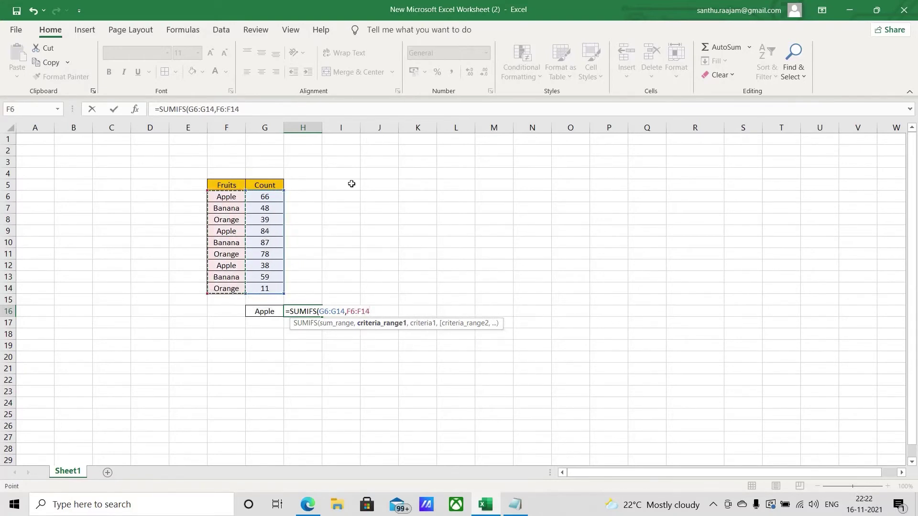
text(,)
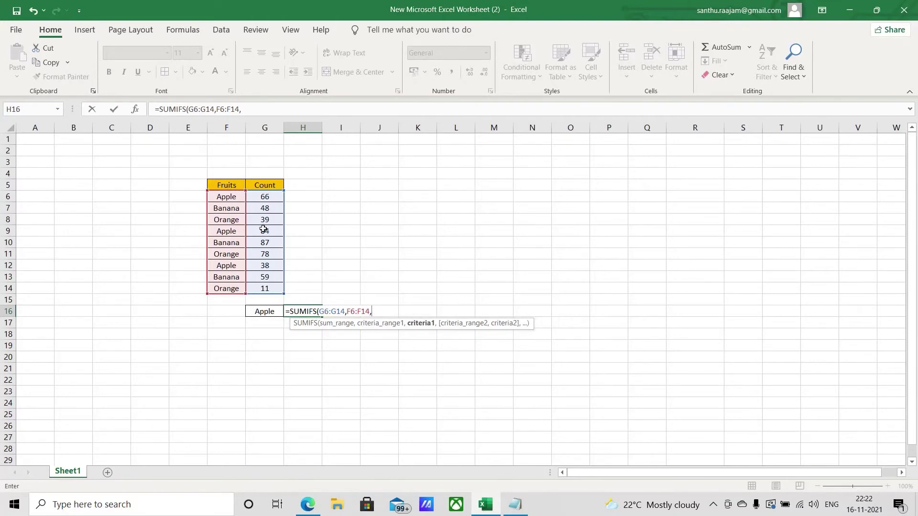
click(261, 312)
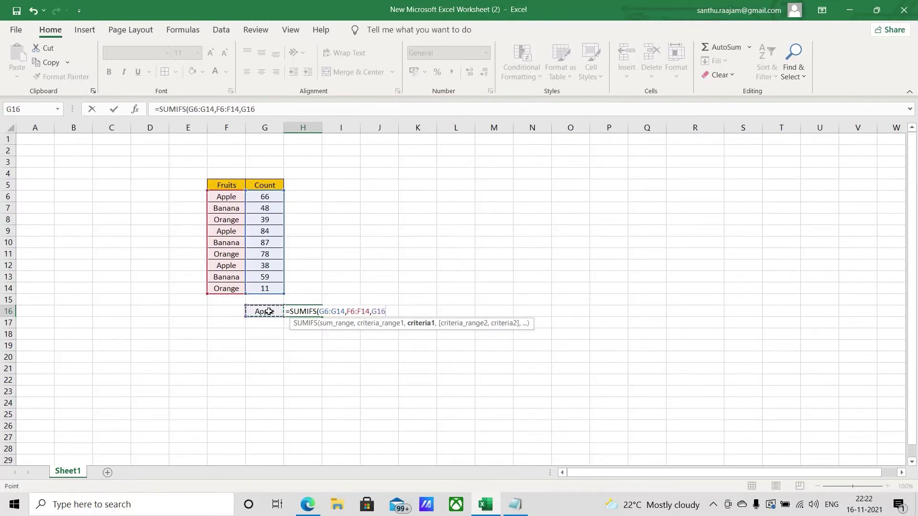
key(Return)
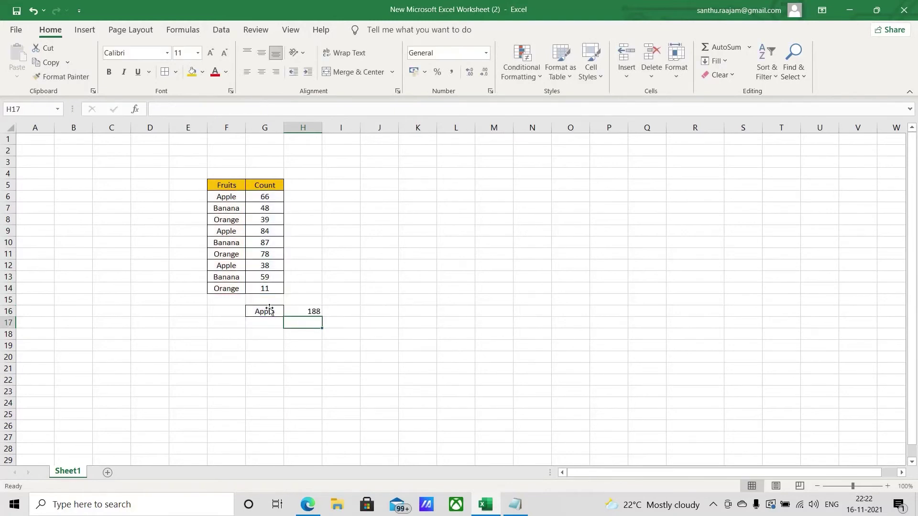
click(316, 311)
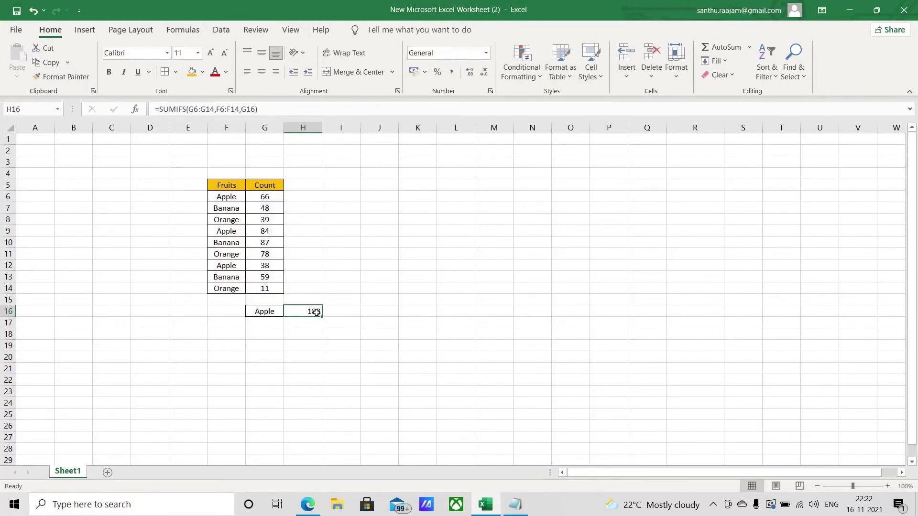
click(267, 327)
click(296, 313)
click(267, 334)
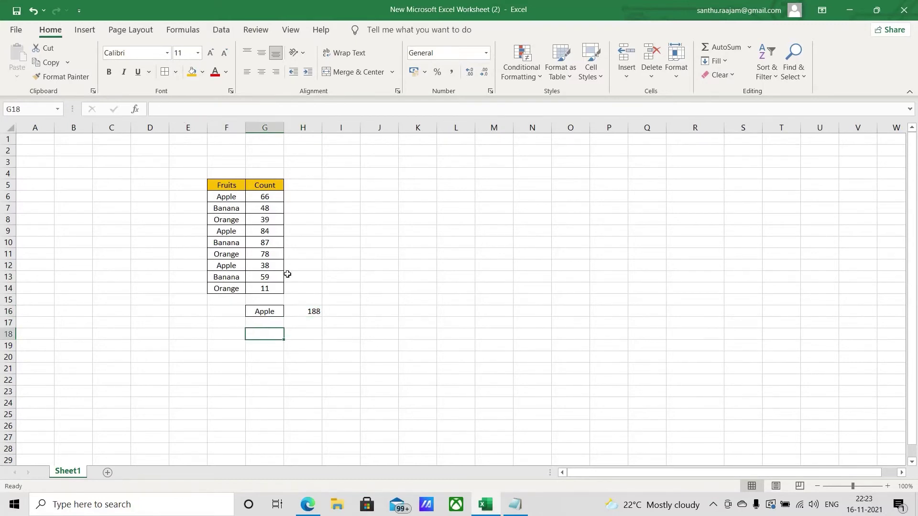
- Add the column header Market in H5 beside the Count header
click(301, 186)
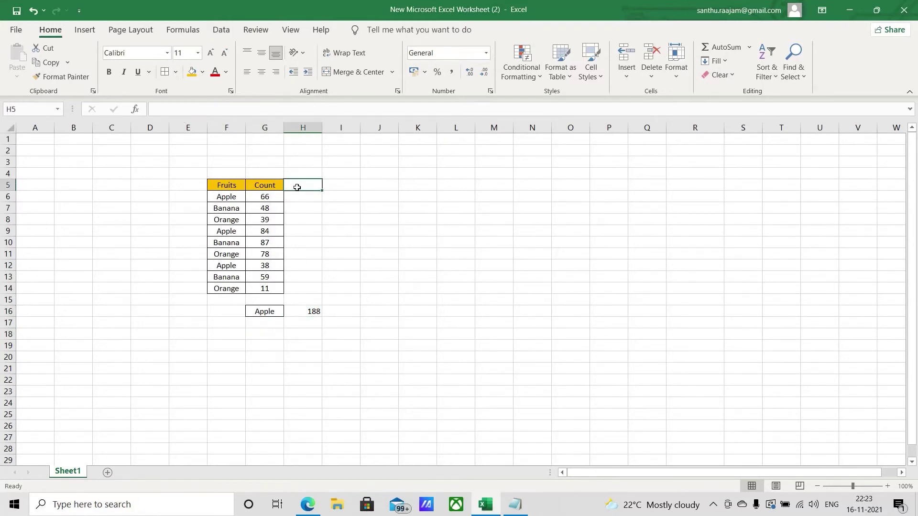
text(Market)
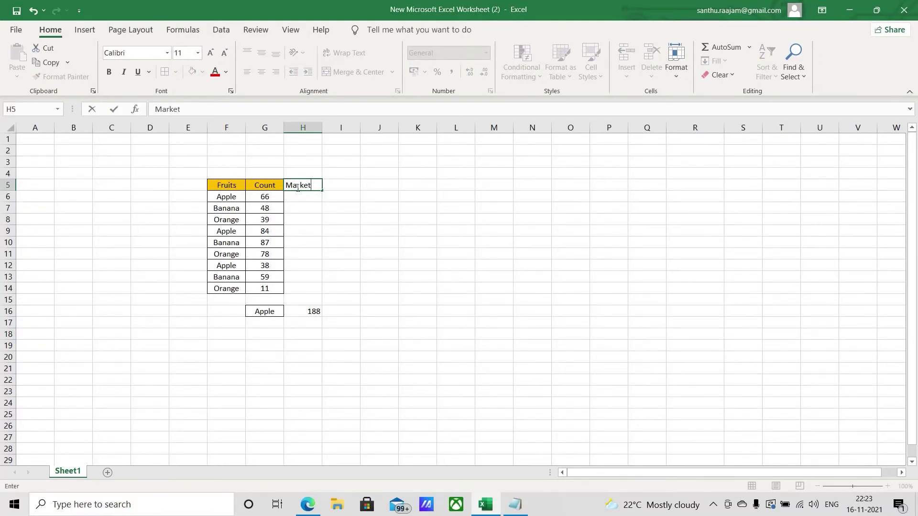
key(Tab)
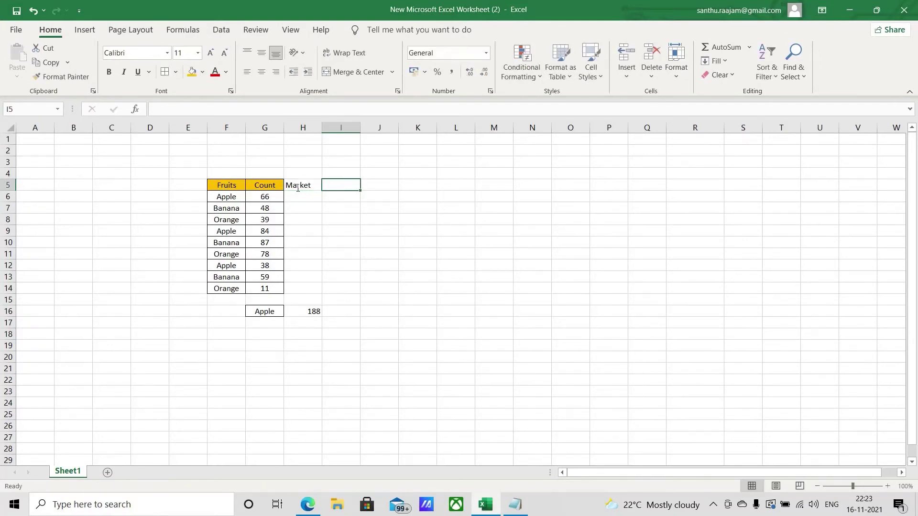
- Enter Market 1 in H6 and fill the series down the Market column to H14
click(309, 200)
text(Market 1)
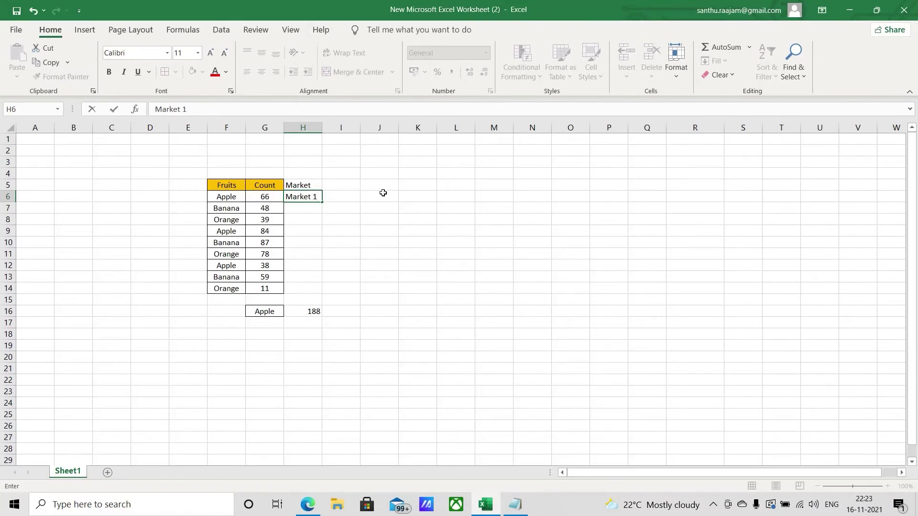
click(379, 220)
click(316, 197)
drag(323, 202, 326, 297)
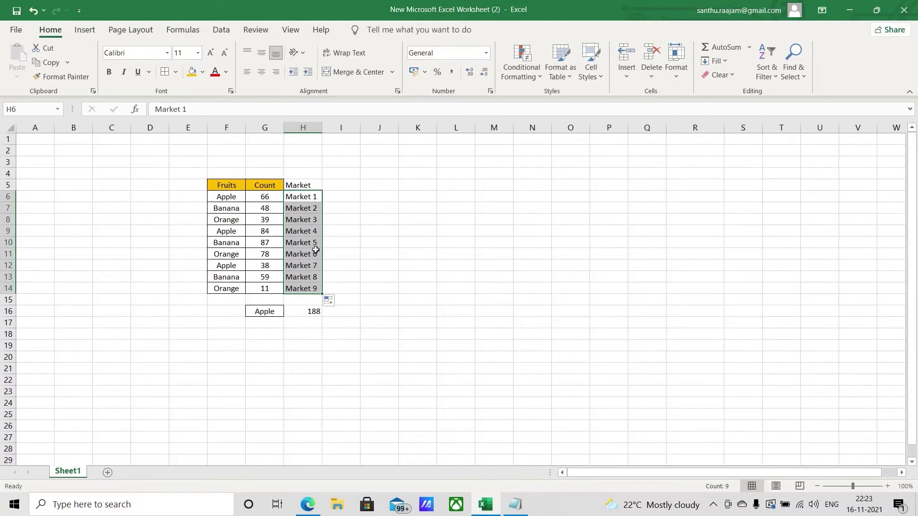
- Copy Market 1 and Market 2 from H6:H7 over H9:H10 and H12:H13
mouse_move(314, 196)
mouse_down()
mouse_move(315, 219)
mouse_move(316, 209)
mouse_up()
key(ctrl+c)
click(317, 217)
click(317, 232)
key(ctrl+v)
key(ctrl)
key(ctrl)
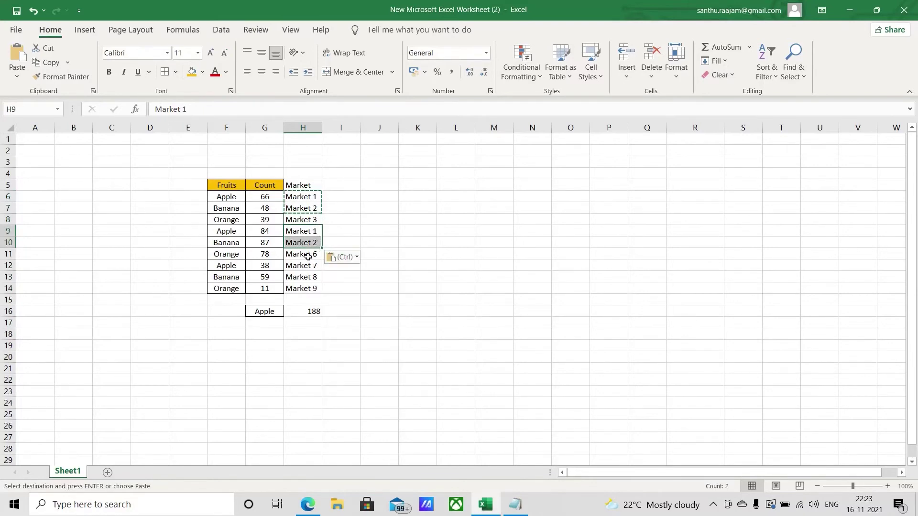
click(308, 264)
key(ctrl+v)
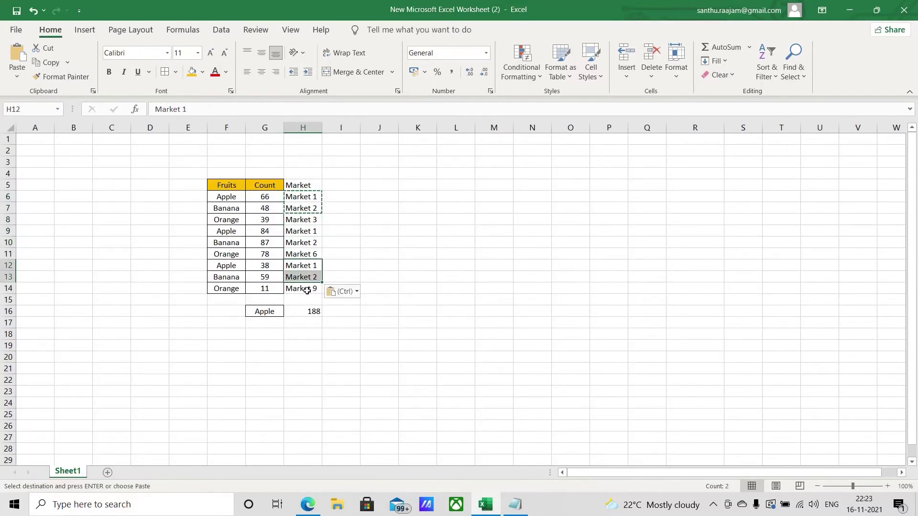
click(342, 255)
click(359, 240)
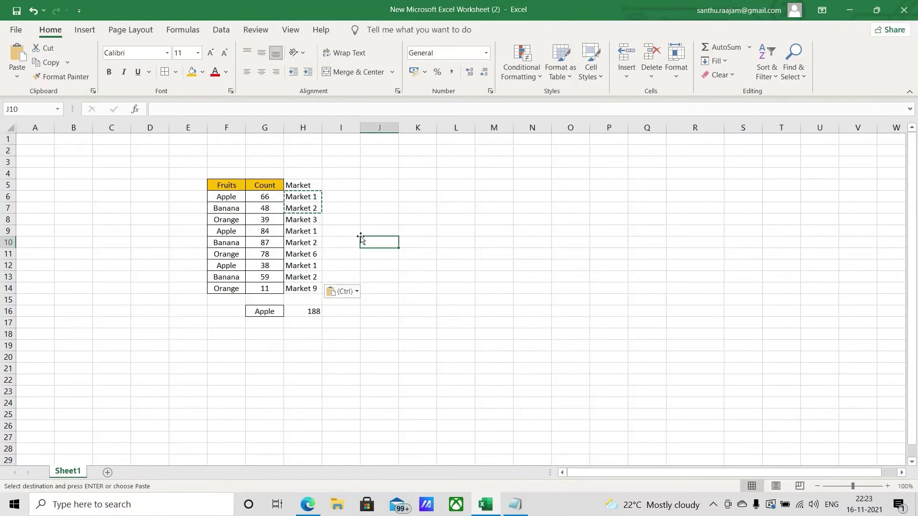
key(Escape)
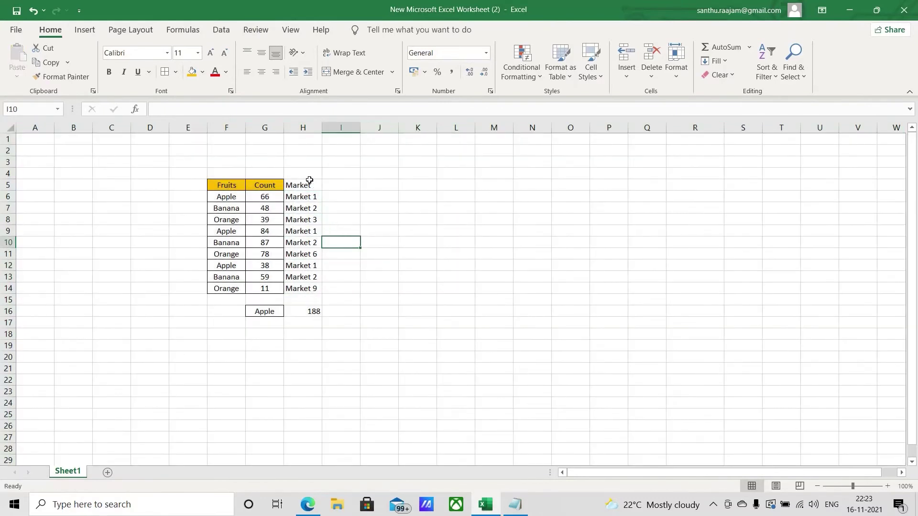
- Copy the header formatting of F5:G5 onto the Market header with Format Painter, and delete the extra formatted column I
drag(234, 186, 261, 185)
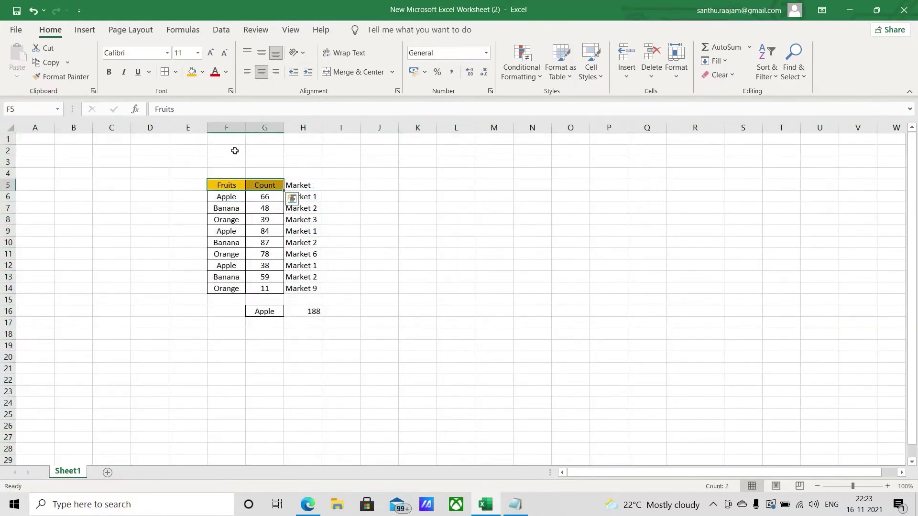
click(62, 76)
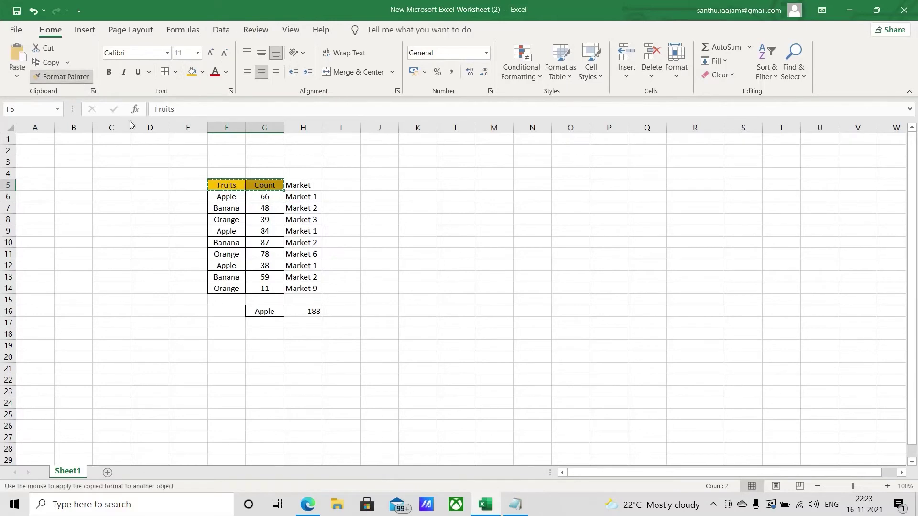
click(302, 184)
drag(228, 186, 314, 289)
click(353, 131)
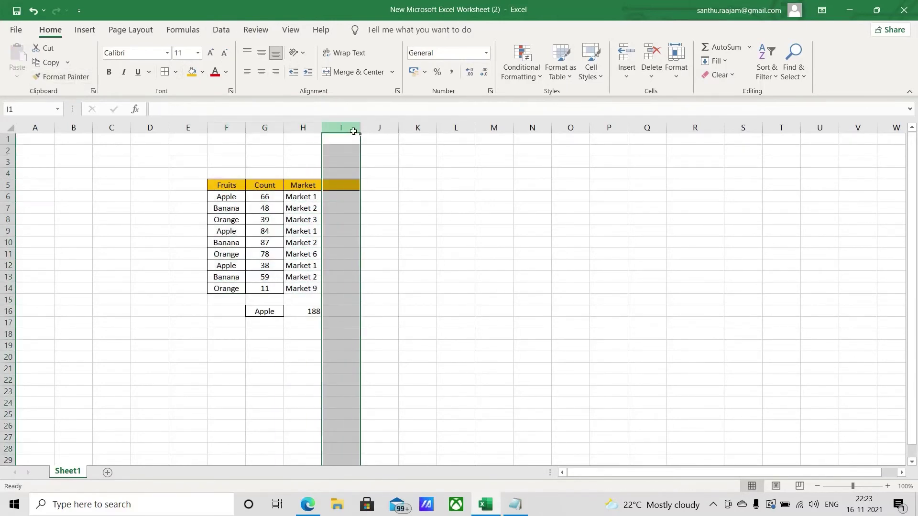
key(ctrl+minus)
- Add borders to all cells of the table F5:H14, including the Market column
click(274, 226)
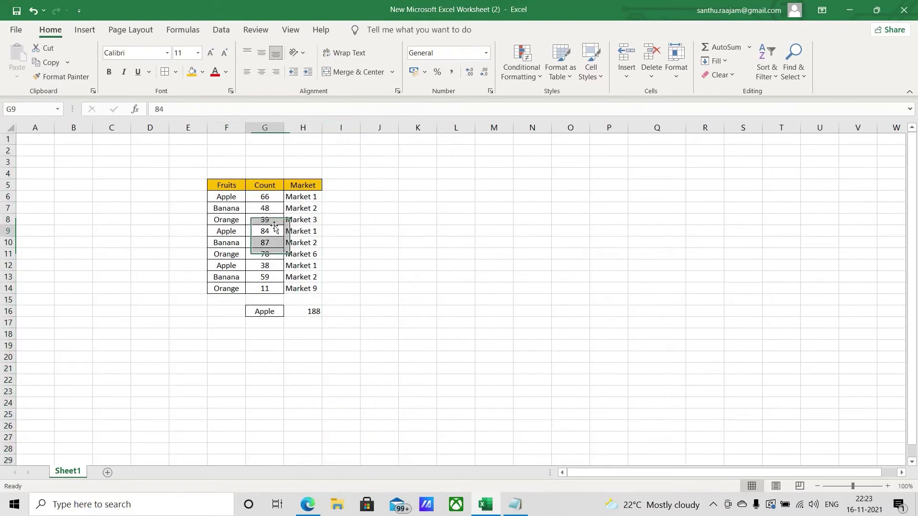
drag(220, 187, 317, 289)
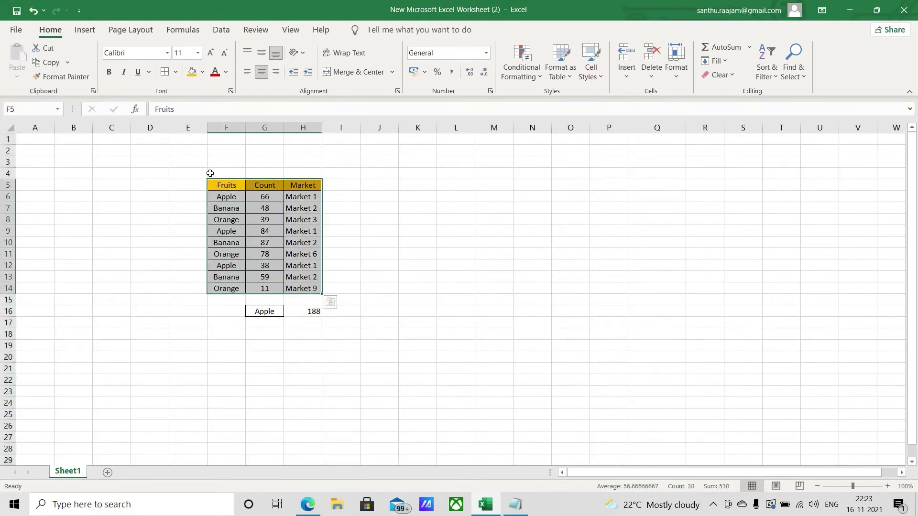
click(314, 273)
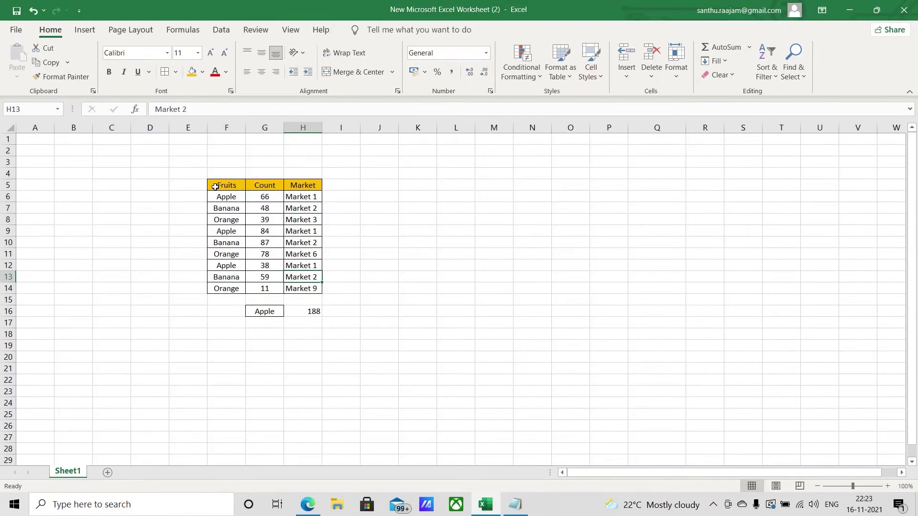
- Examine which market each Apple row belongs to and compare it with the Apple total beneath the table
click(224, 199)
click(262, 312)
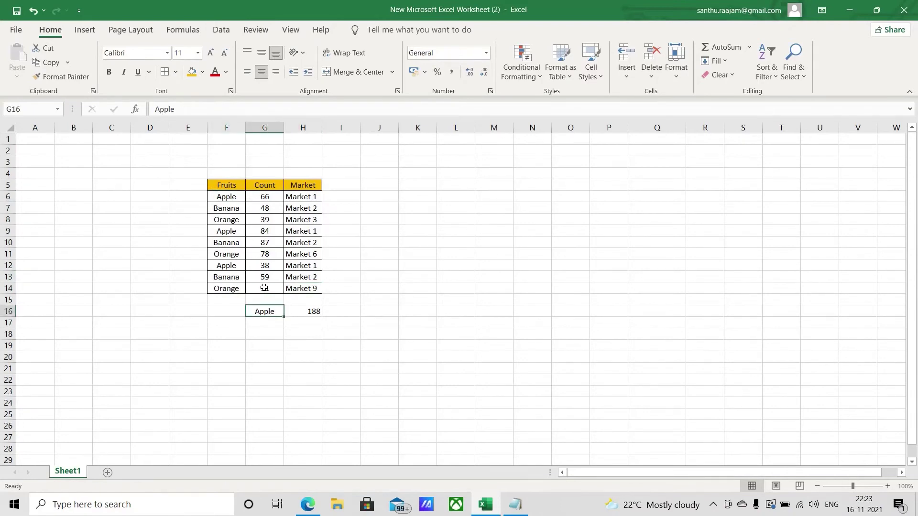
click(224, 197)
click(306, 309)
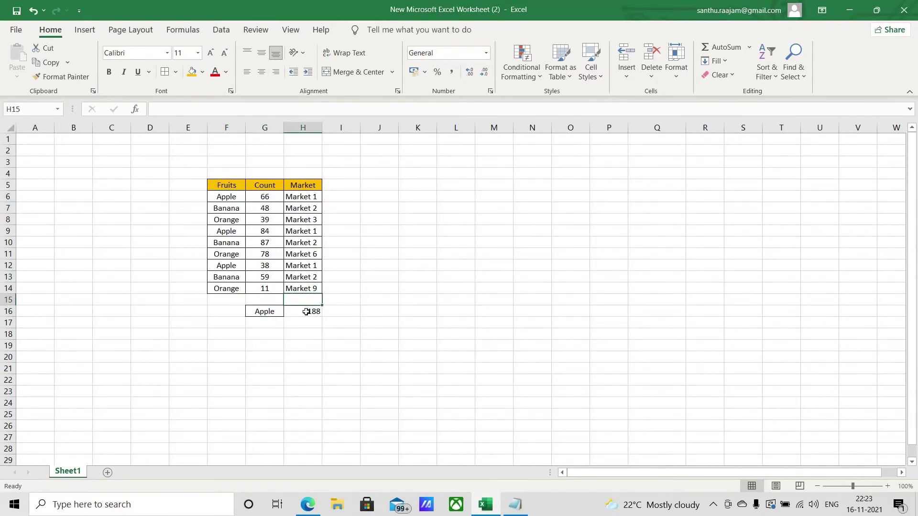
click(303, 195)
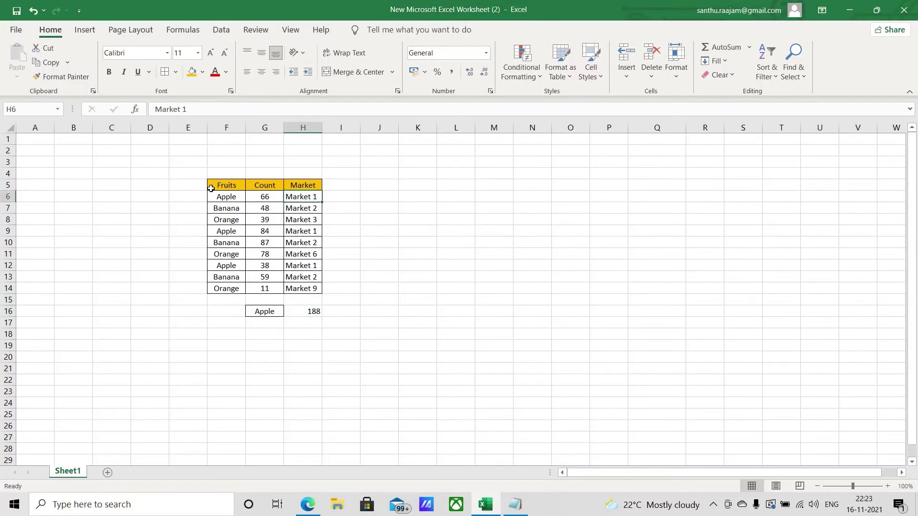
click(225, 196)
click(270, 197)
click(326, 197)
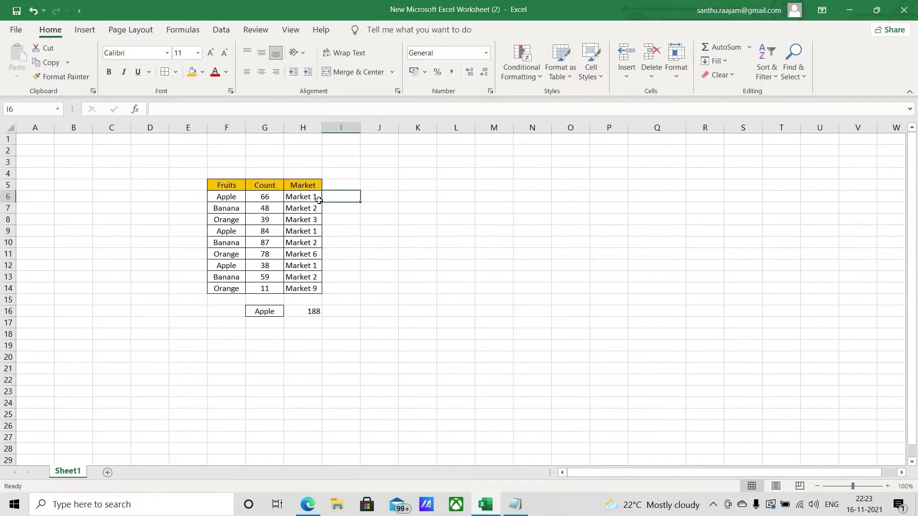
click(224, 198)
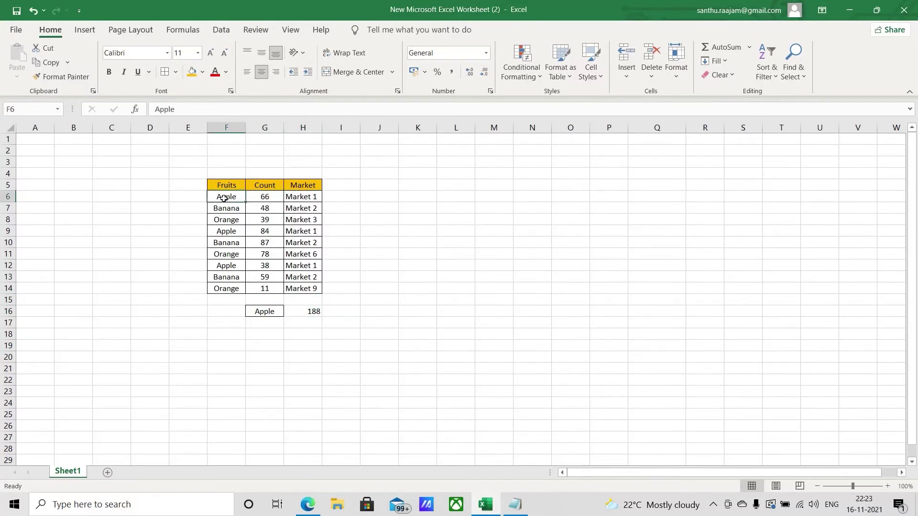
click(305, 198)
click(226, 231)
click(313, 233)
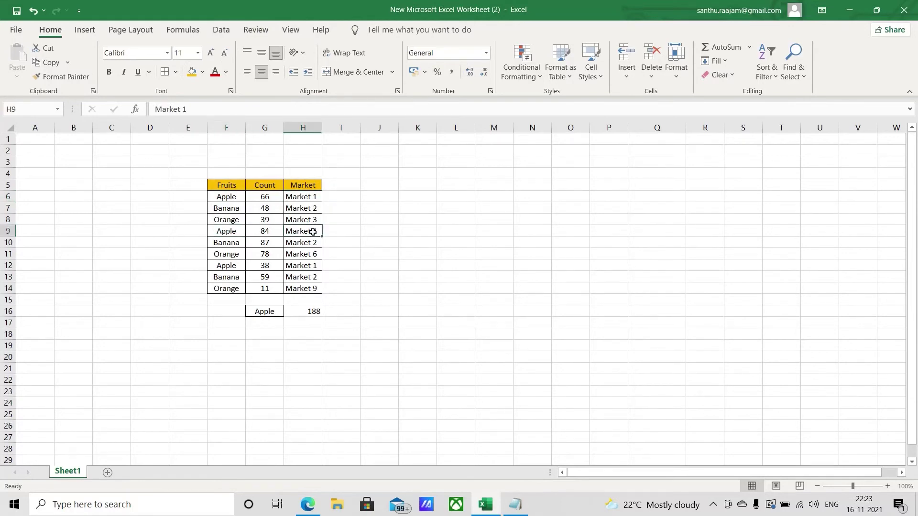
click(228, 266)
click(297, 267)
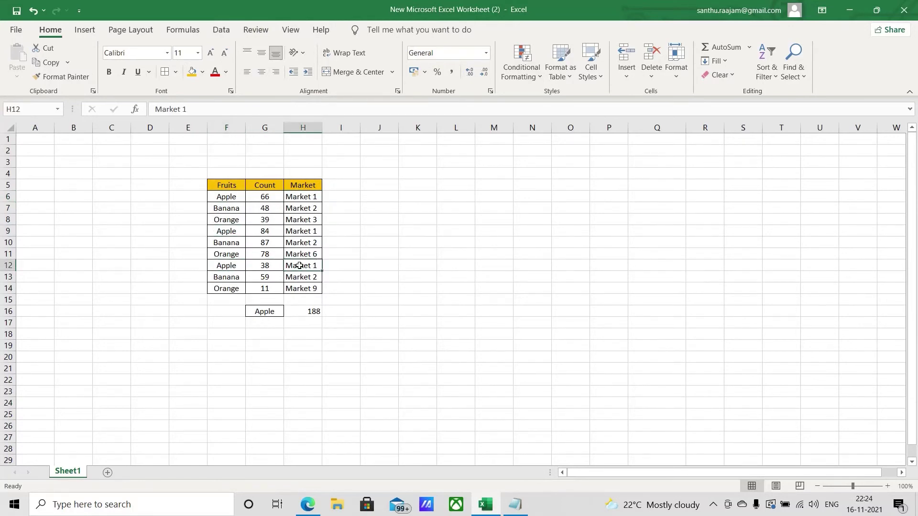
- Copy Market 2 from H10 into H12 as the market of the last Apple row
click(308, 242)
key(ctrl+c)
click(309, 267)
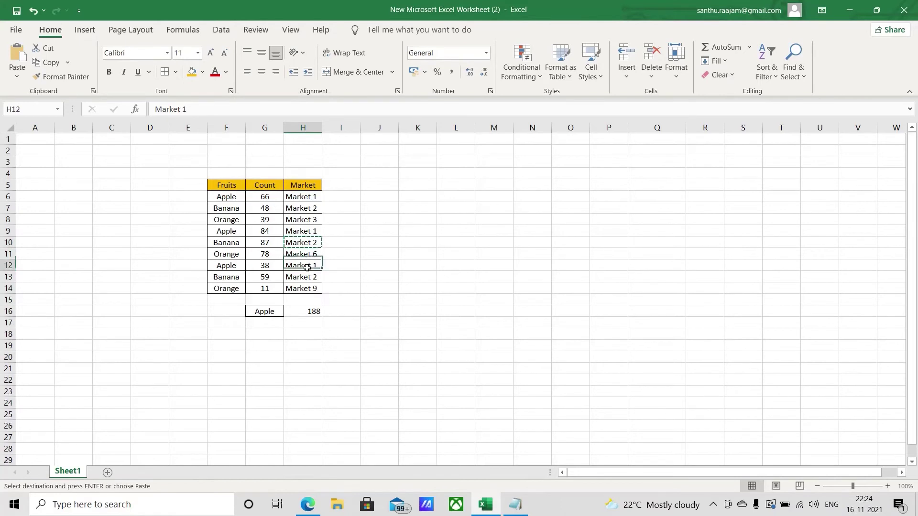
key(ctrl+v)
key(Escape)
click(336, 238)
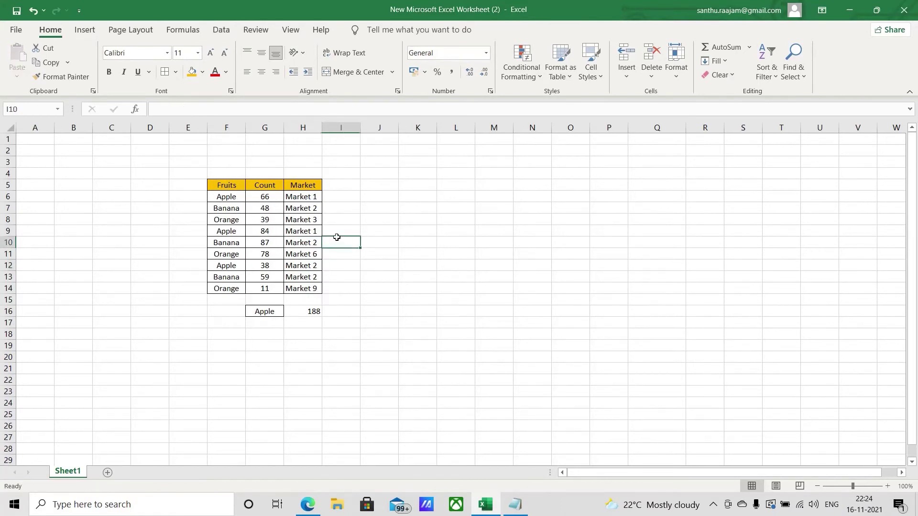
click(309, 194)
click(306, 234)
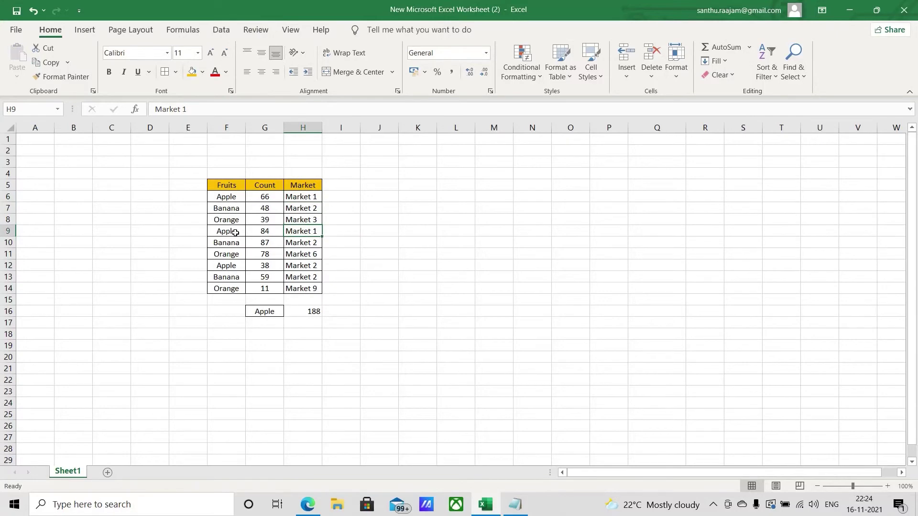
click(230, 238)
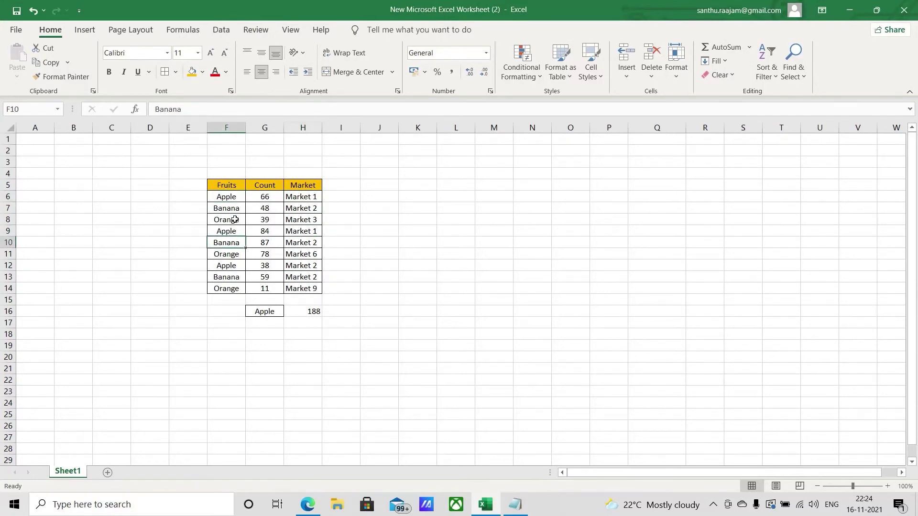
- Copy the Apple criterion from G16 into G18 for a second lookup
click(265, 337)
click(267, 313)
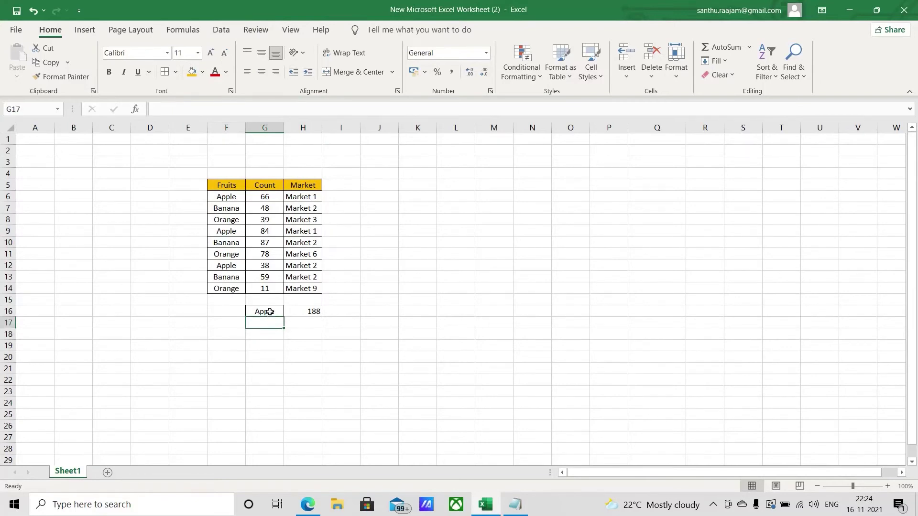
key(ctrl+c)
click(266, 335)
key(ctrl+v)
- Start a SUMIFS formula in H18 that sums G6:G14 with fruit range F6:F14 and criterion G18
click(305, 331)
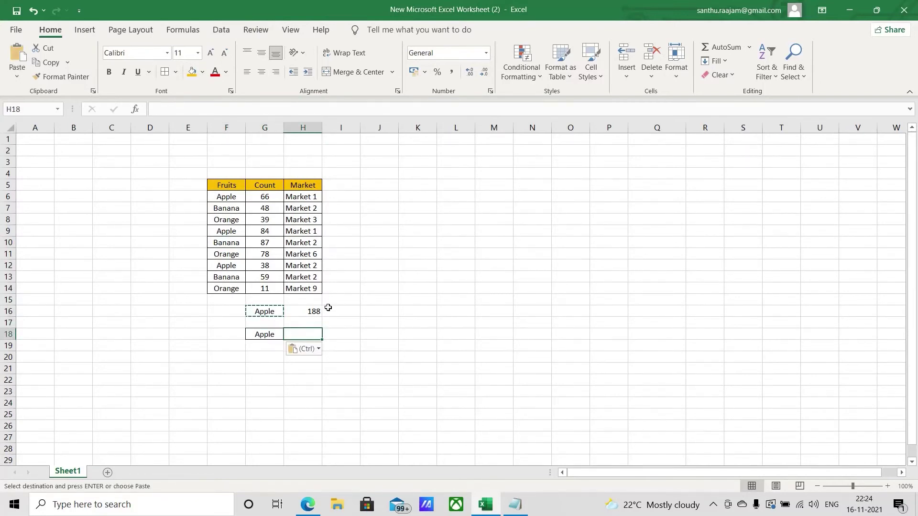
double_click(304, 333)
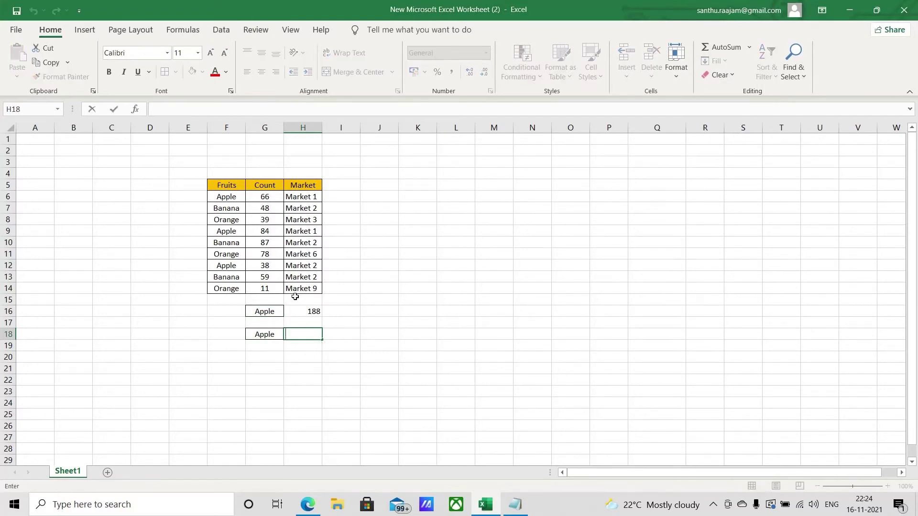
text(=sumifs)
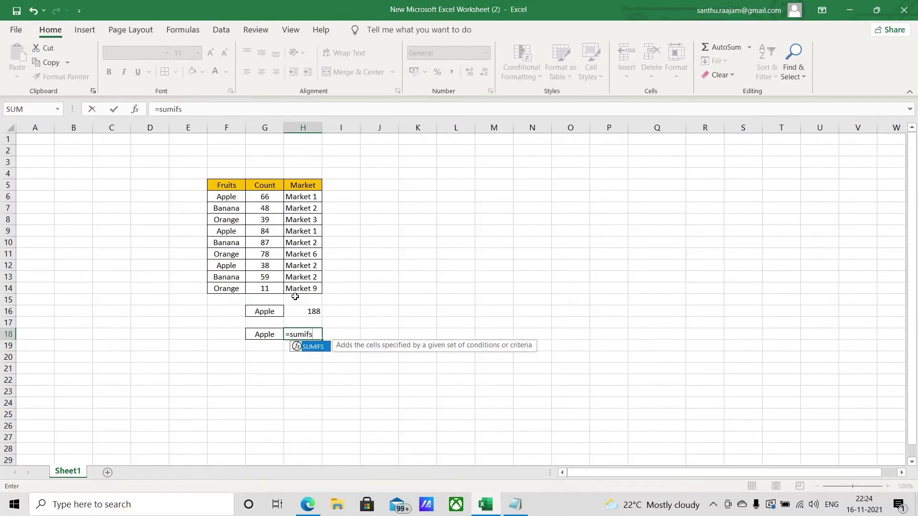
key(Tab)
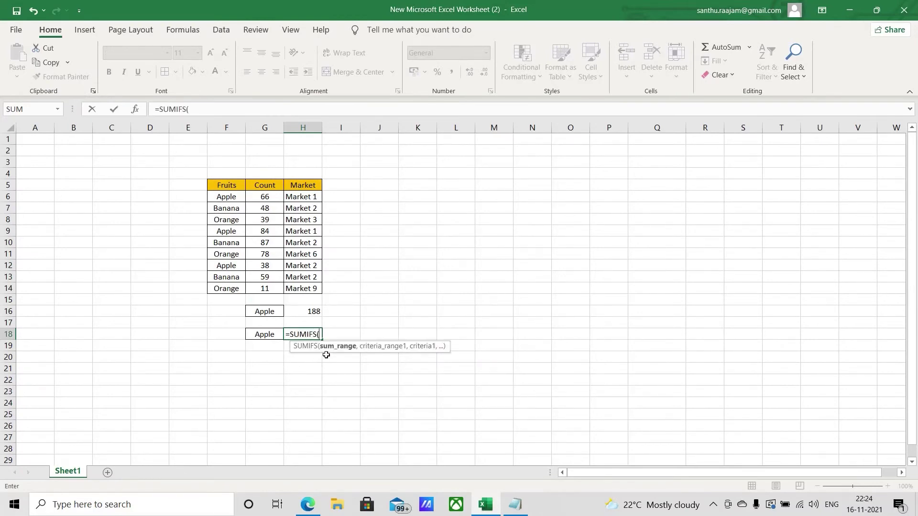
drag(267, 198, 266, 287)
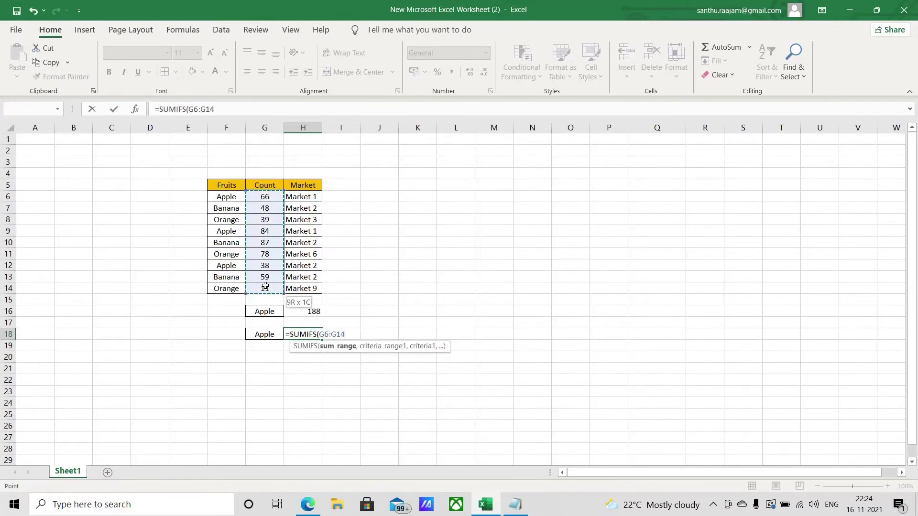
text(,)
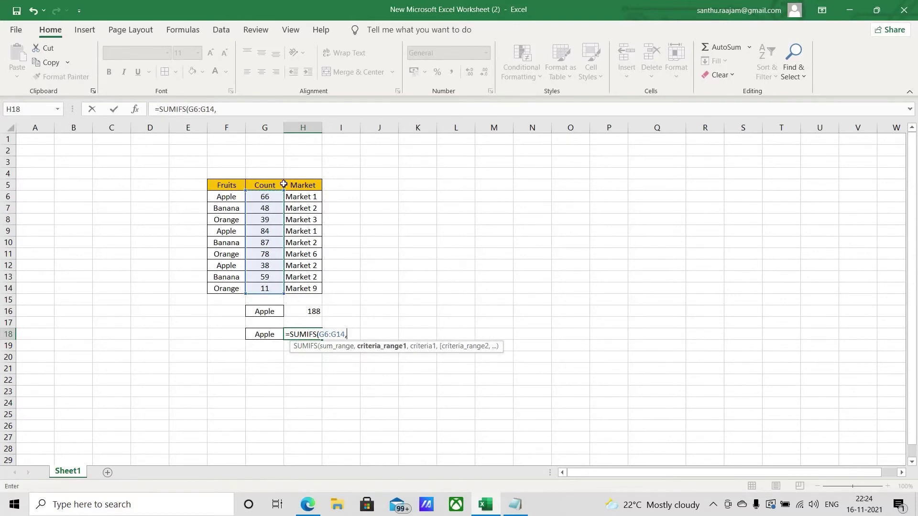
drag(226, 197, 226, 288)
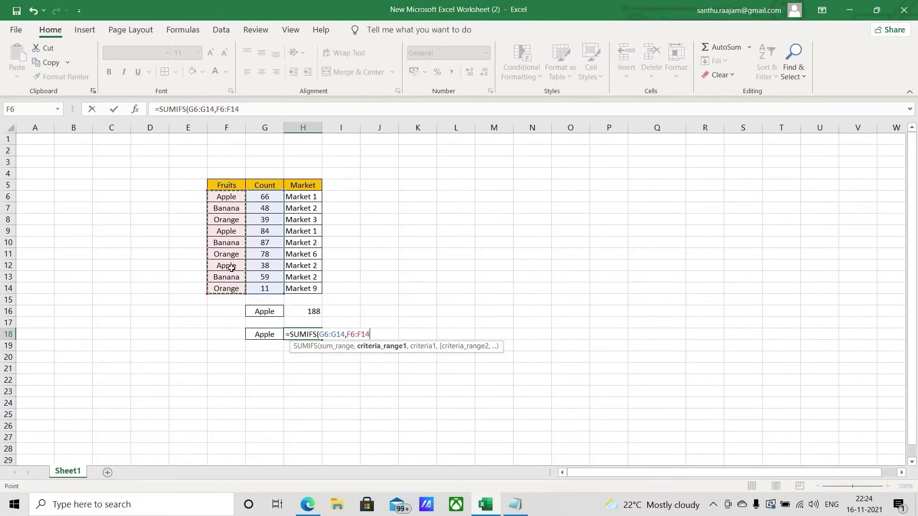
text(,)
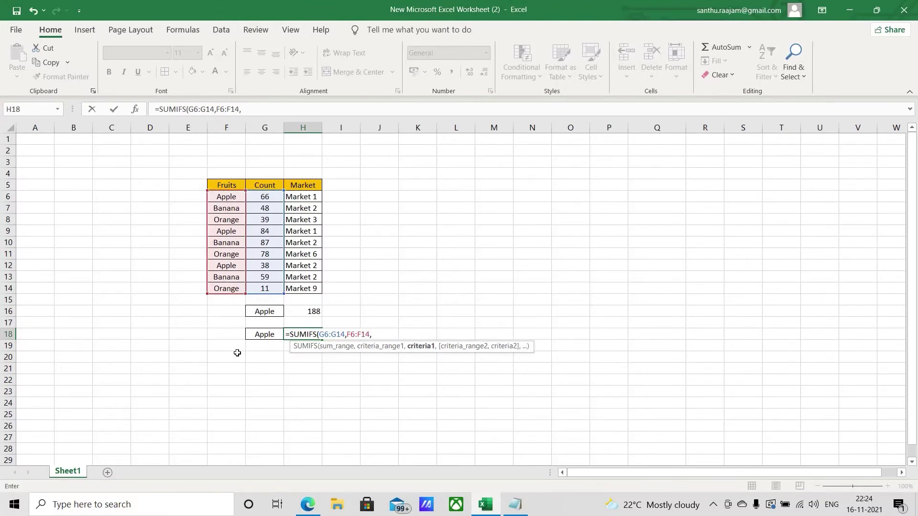
click(259, 335)
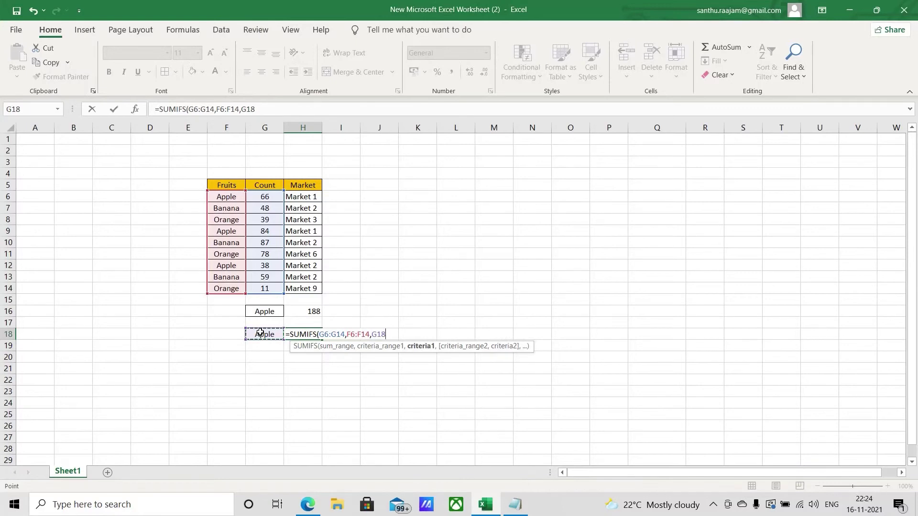
text(,)
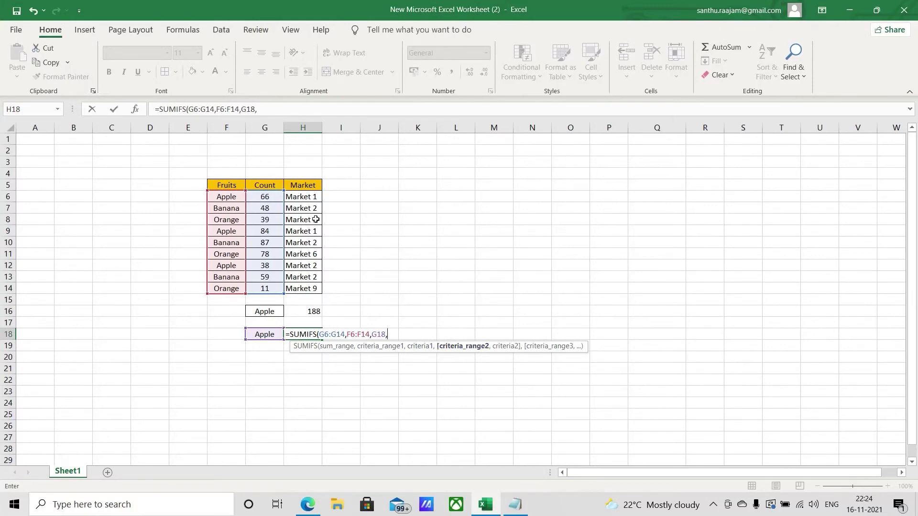
- Add market range H6:H14 with criterion H6 to the SUMIFS formula in H18 and complete it
drag(301, 196, 303, 287)
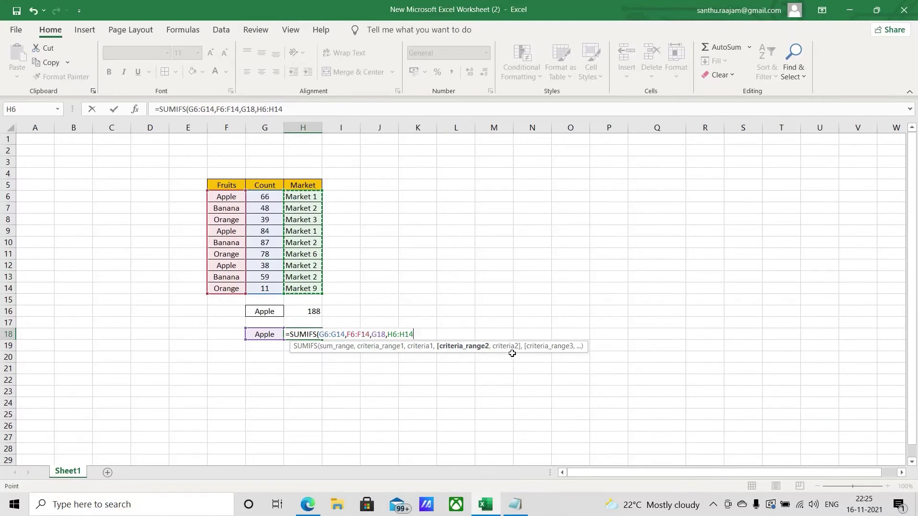
text(,)
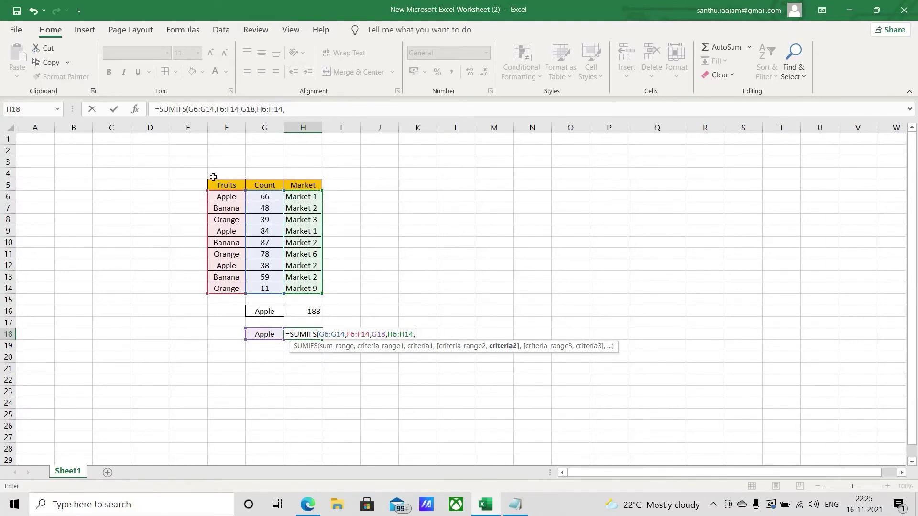
click(303, 198)
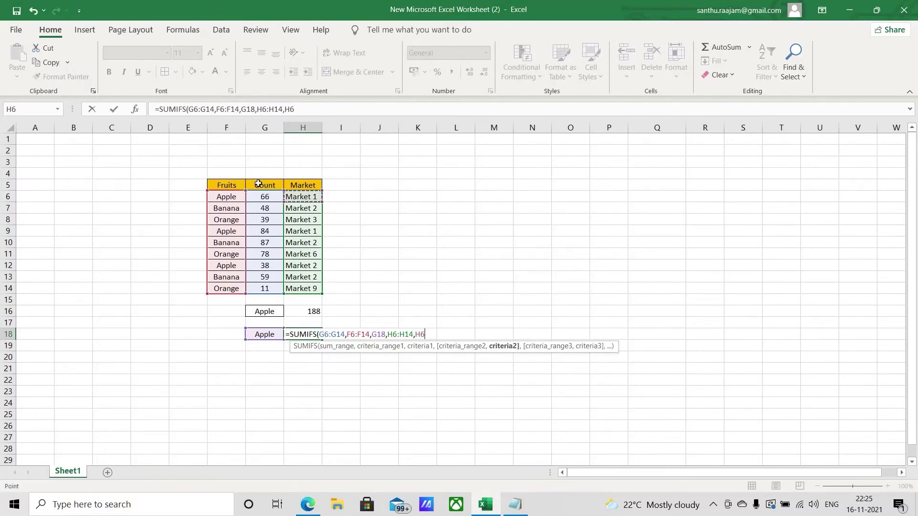
key(Return)
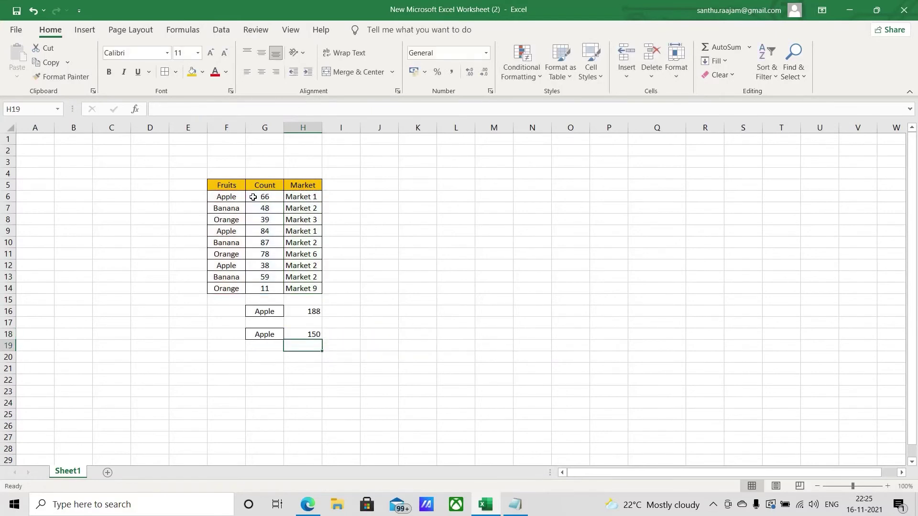
- Compare the SUMIFS total in H18 with the counts and markets of the three Apple rows
click(308, 334)
drag(281, 334, 307, 337)
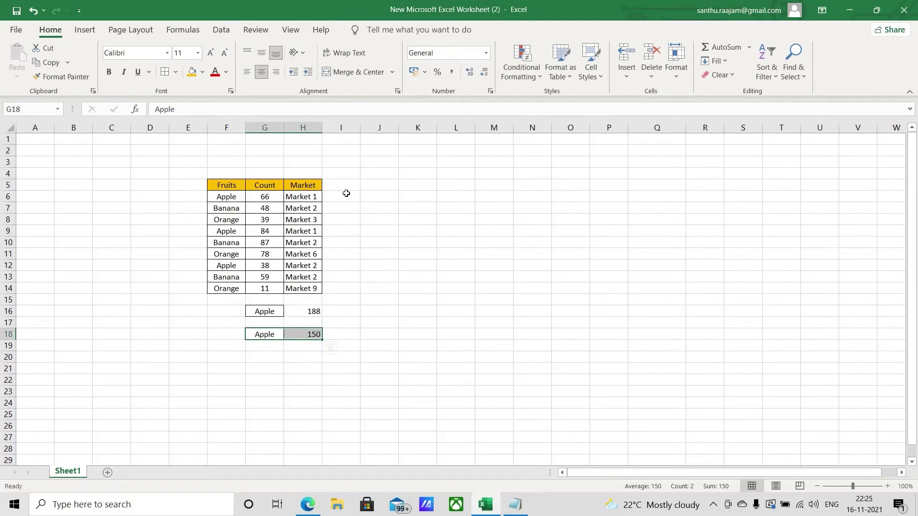
click(312, 196)
click(310, 233)
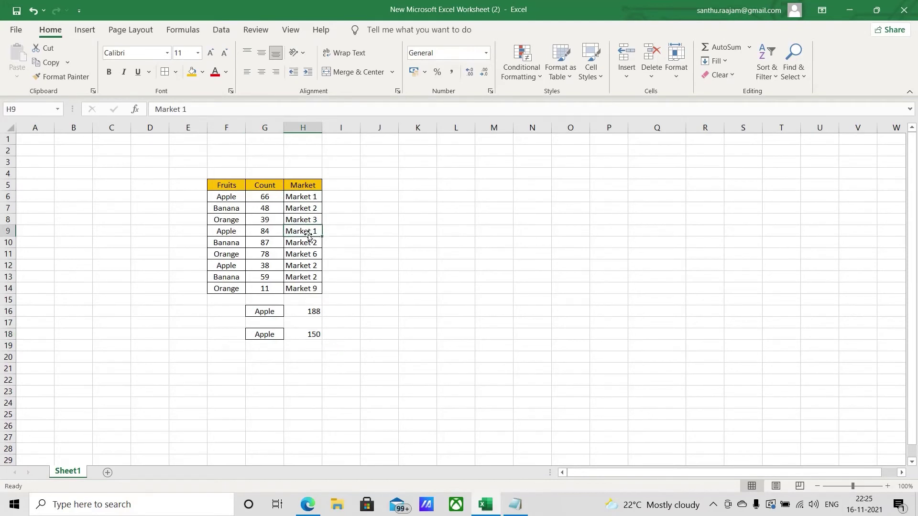
click(266, 198)
click(268, 232)
drag(231, 265, 276, 268)
click(315, 269)
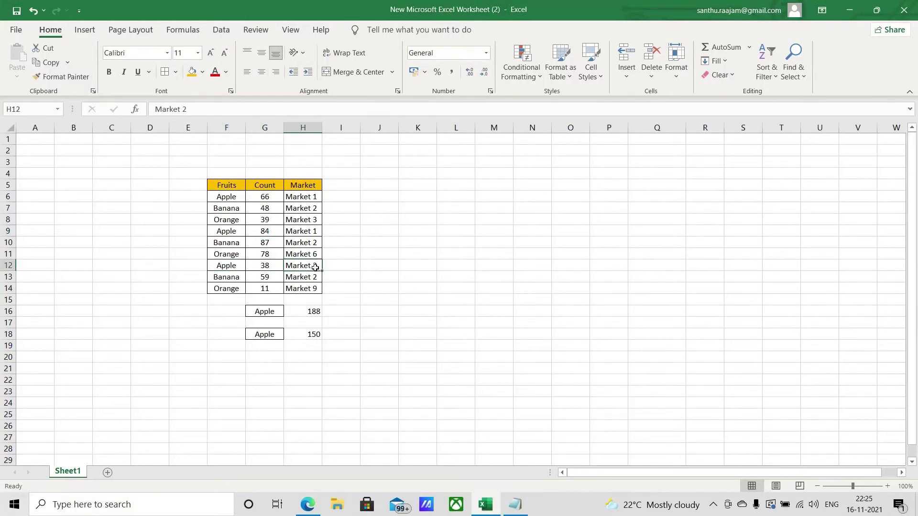
click(310, 331)
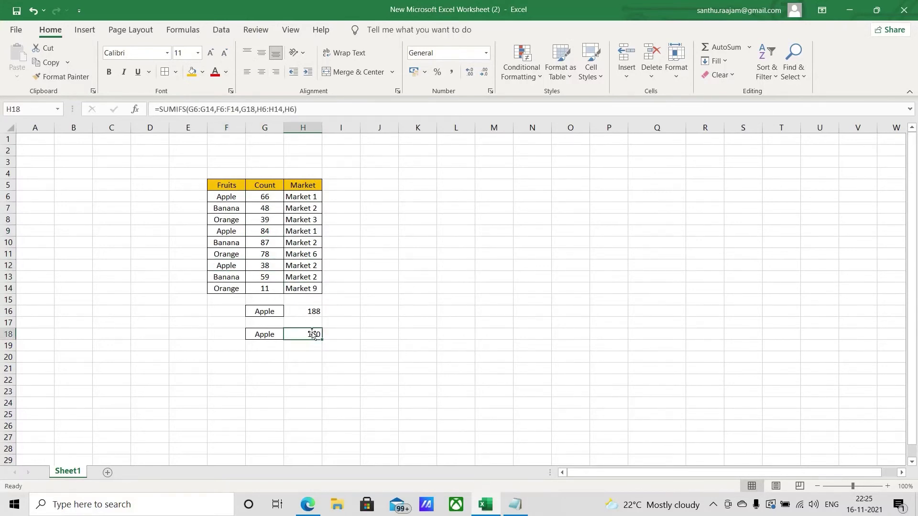
- Enter Market 1 in F18 as the market label beside the Apple criterion
click(221, 331)
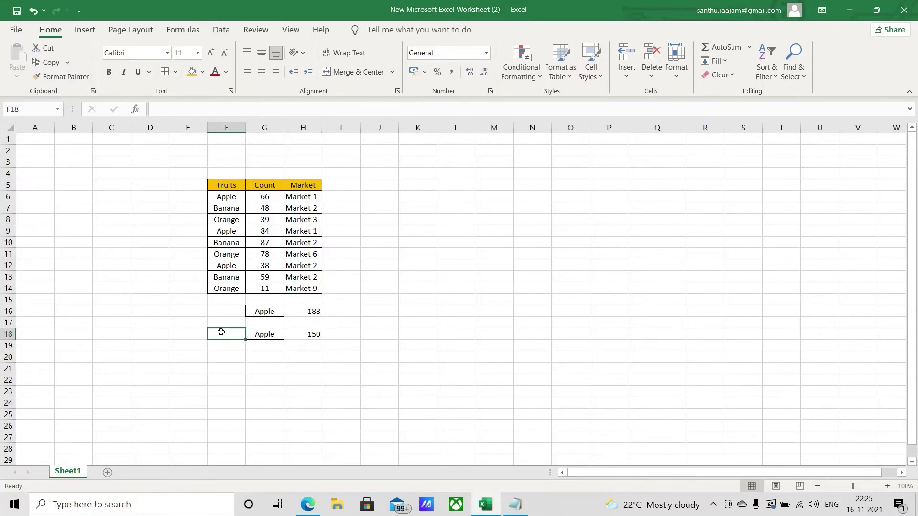
text(Market 1)
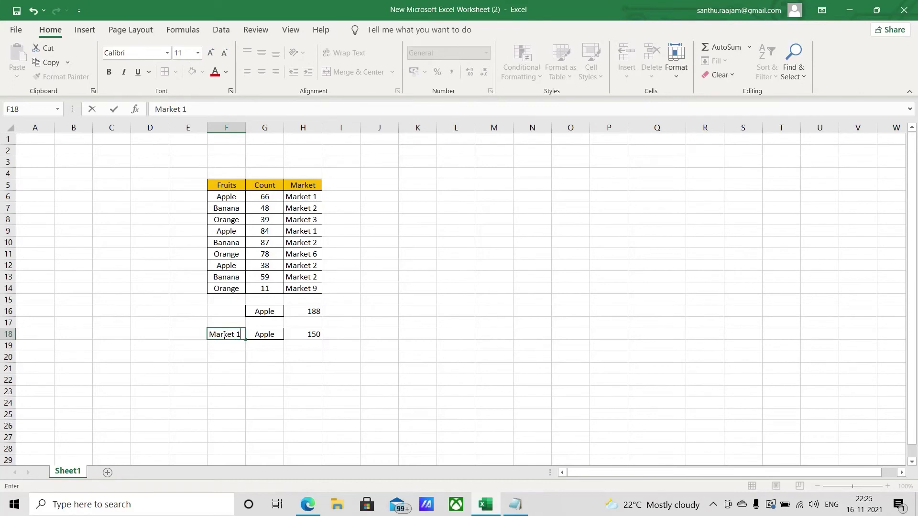
click(323, 381)
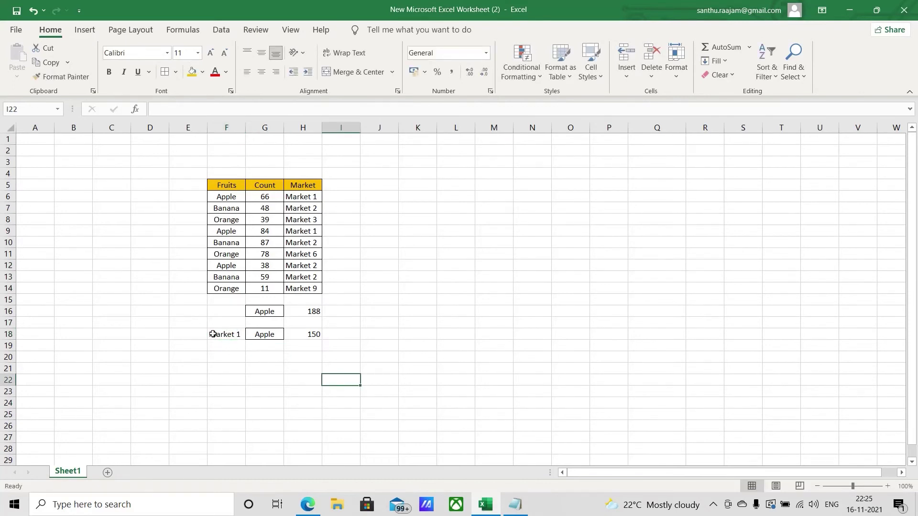
drag(213, 334, 311, 334)
click(268, 377)
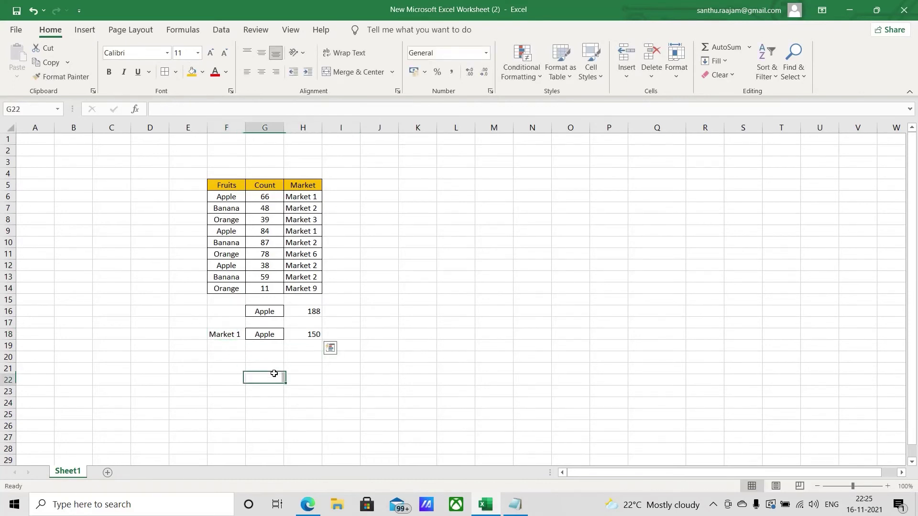
- Copy Market 6 from H11 into H13 as the market of the last Banana row
click(302, 209)
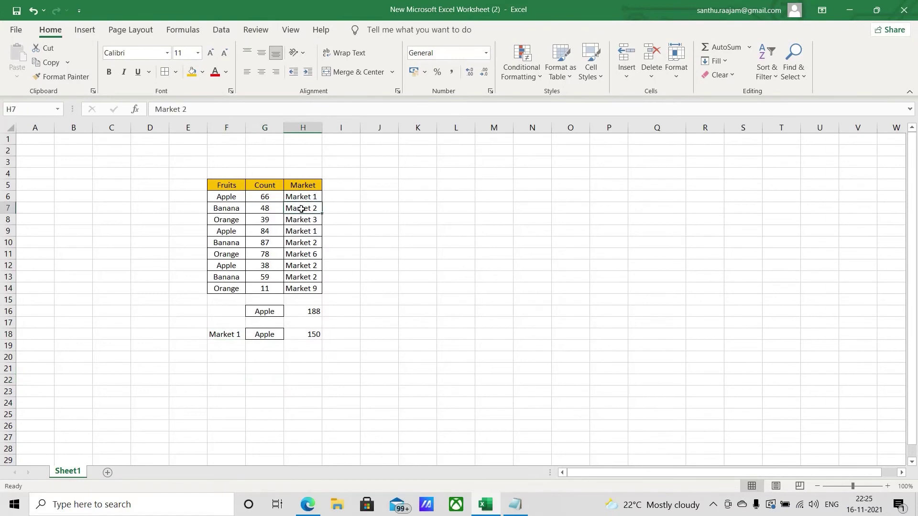
click(303, 278)
click(304, 208)
drag(229, 208, 308, 208)
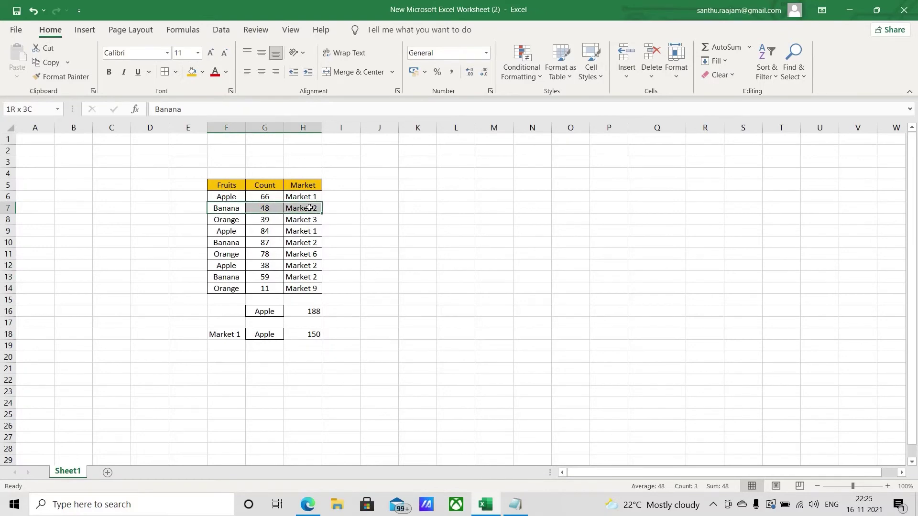
drag(230, 242, 316, 242)
click(313, 289)
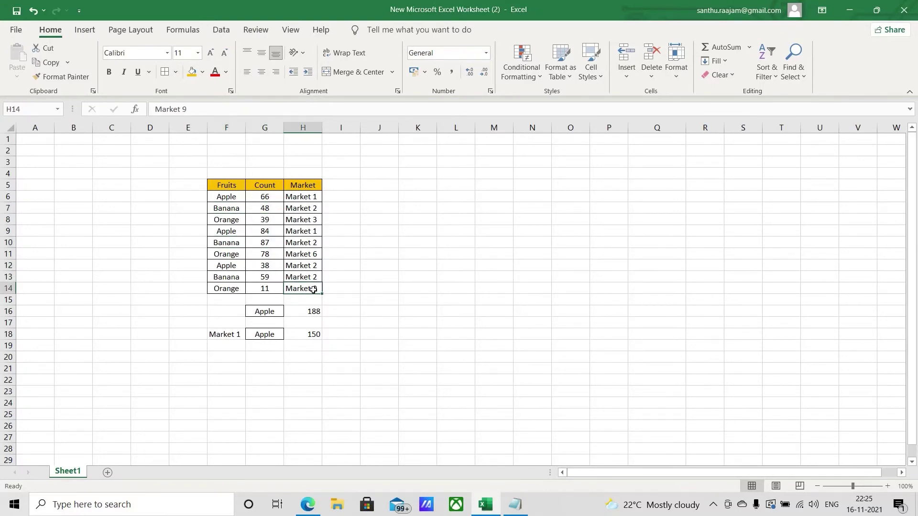
click(309, 254)
key(ctrl+c)
click(310, 277)
key(ctrl+v)
click(311, 288)
click(217, 277)
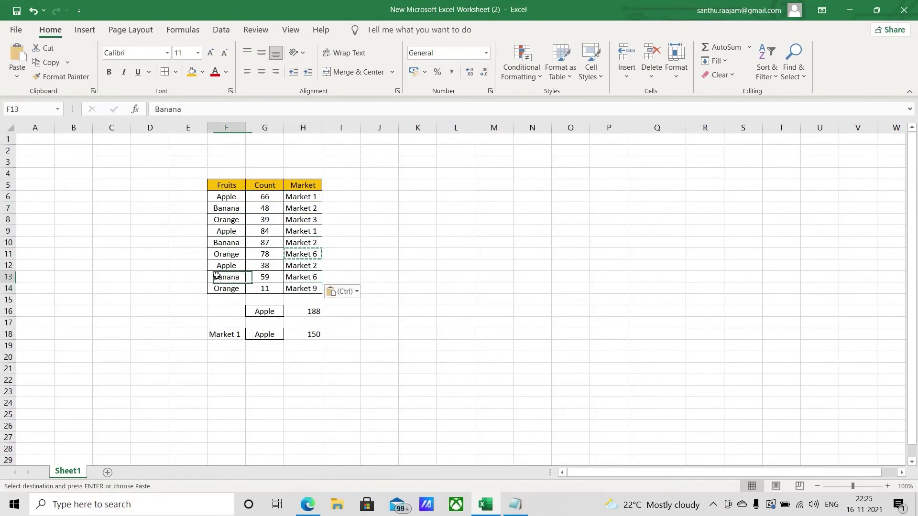
click(307, 278)
drag(241, 277, 306, 278)
- Add the two Market 2 Banana counts in K7 with the formula =SUM(G7,G10)
drag(232, 208, 305, 212)
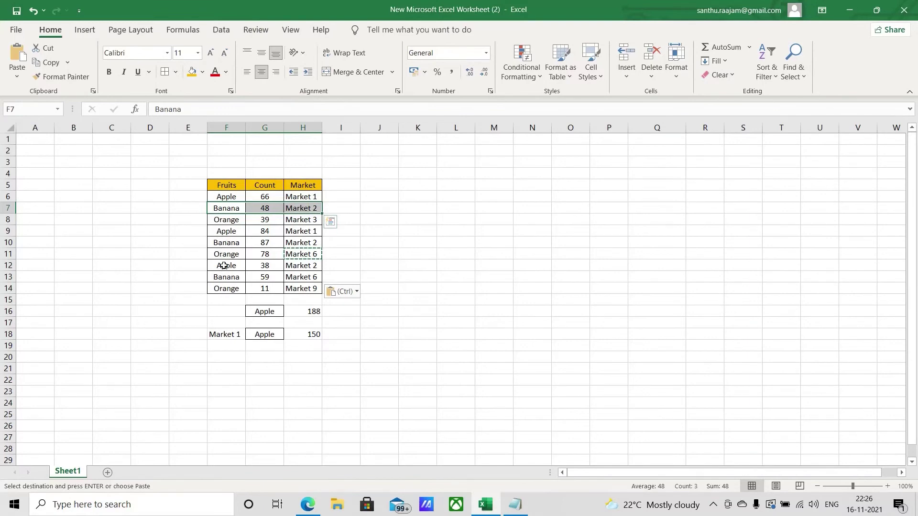
drag(224, 243, 299, 243)
click(270, 243)
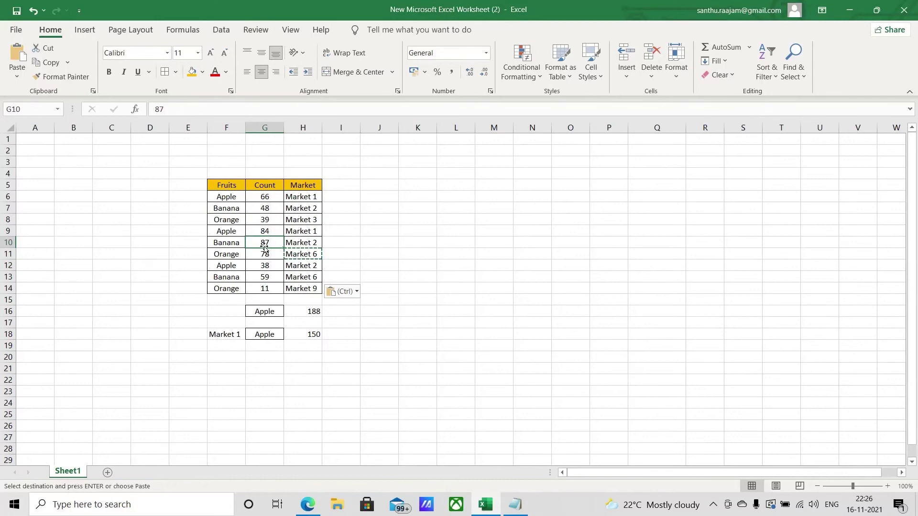
click(414, 209)
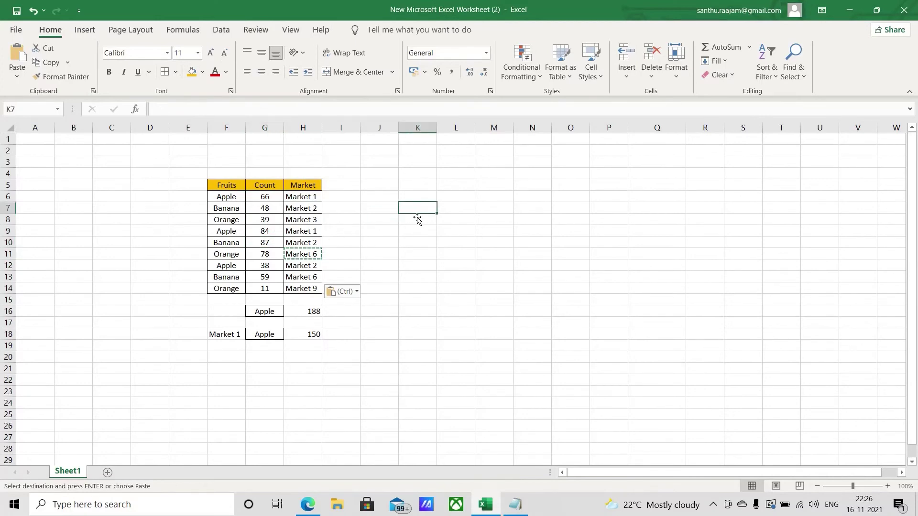
text(=sum)
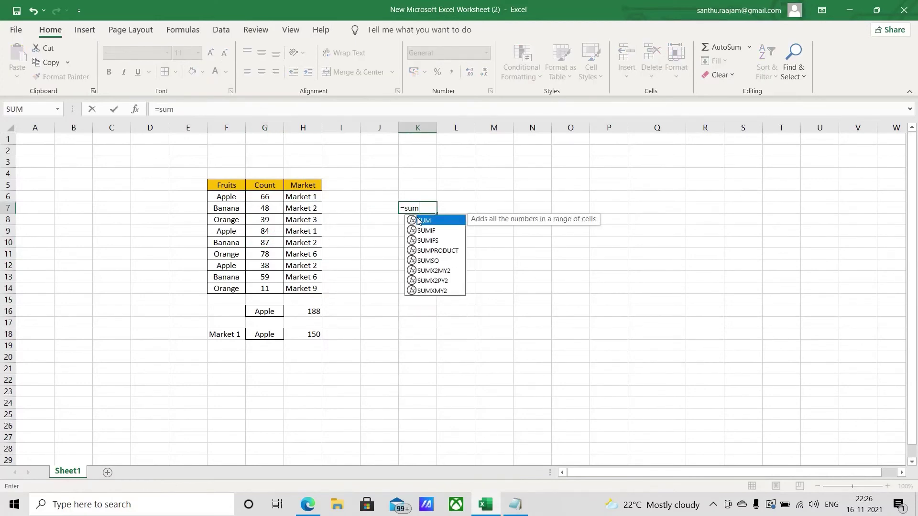
key(Tab)
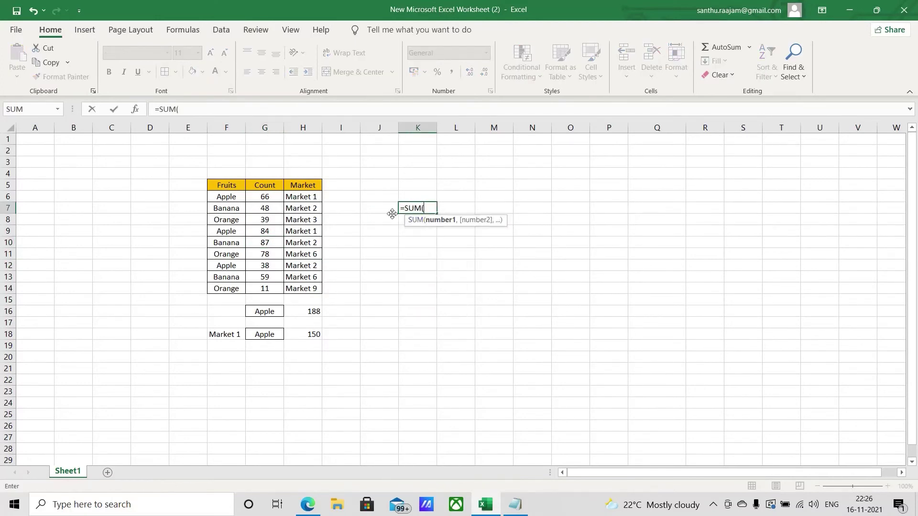
click(267, 209)
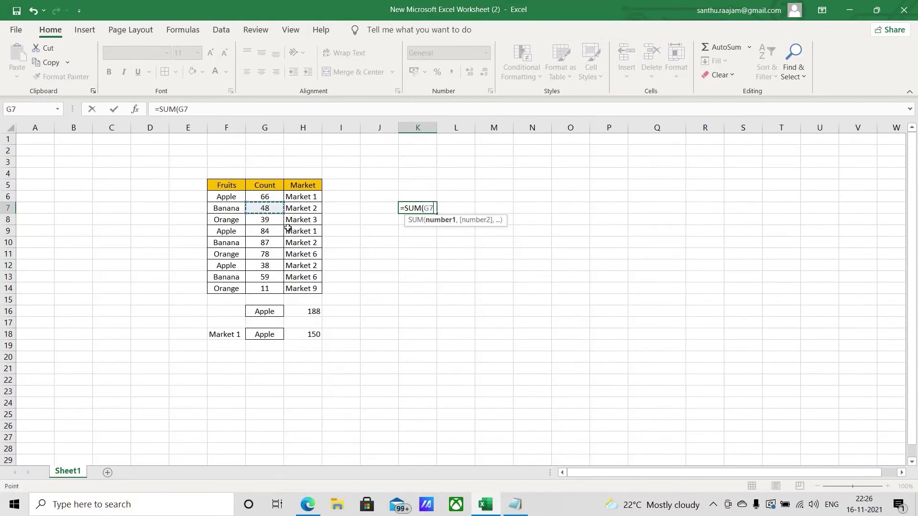
text(,)
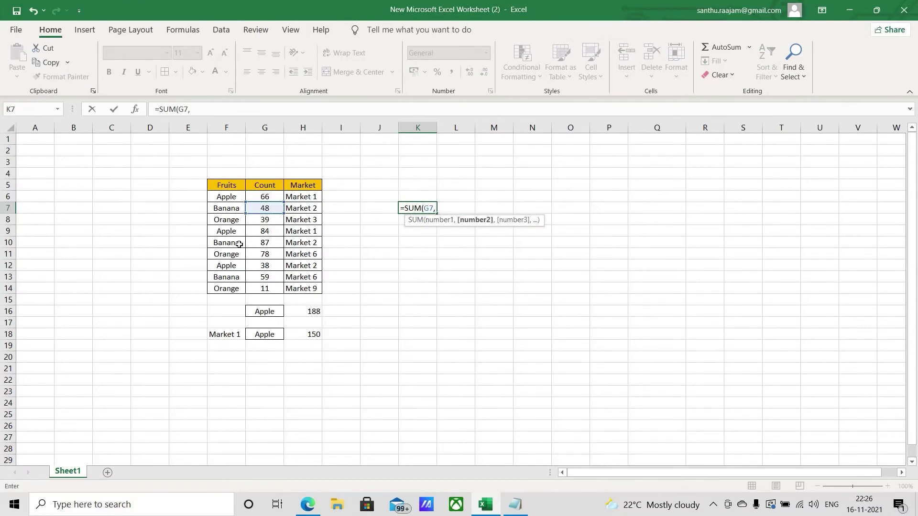
click(282, 241)
key(Return)
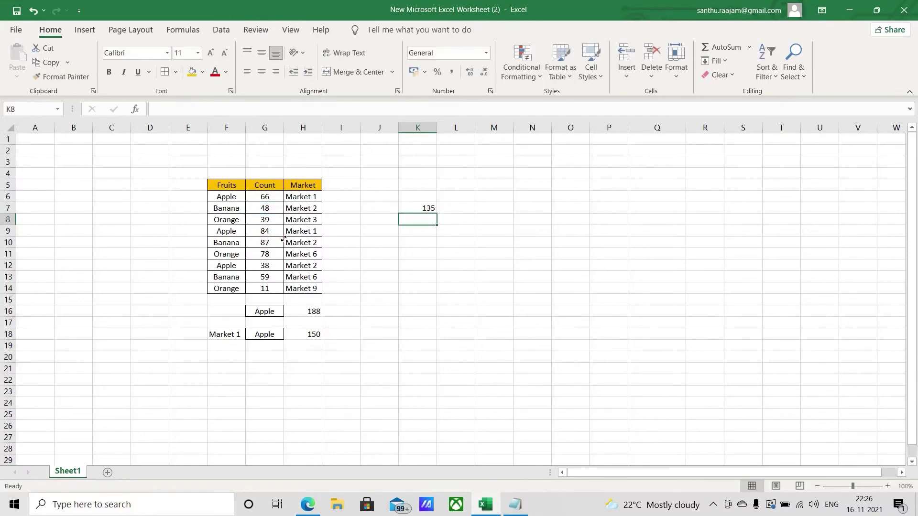
click(424, 207)
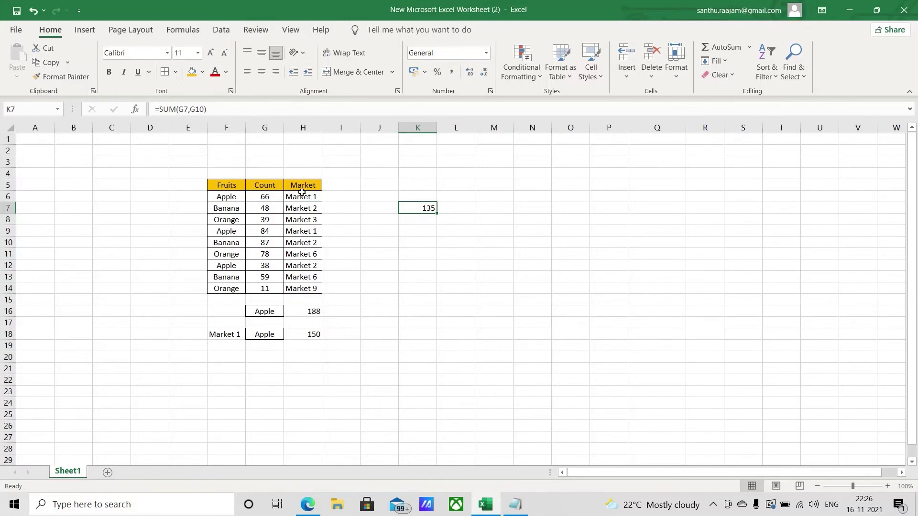
- Clear the manual Market 2 Banana sum from K7
click(223, 195)
drag(224, 185, 317, 291)
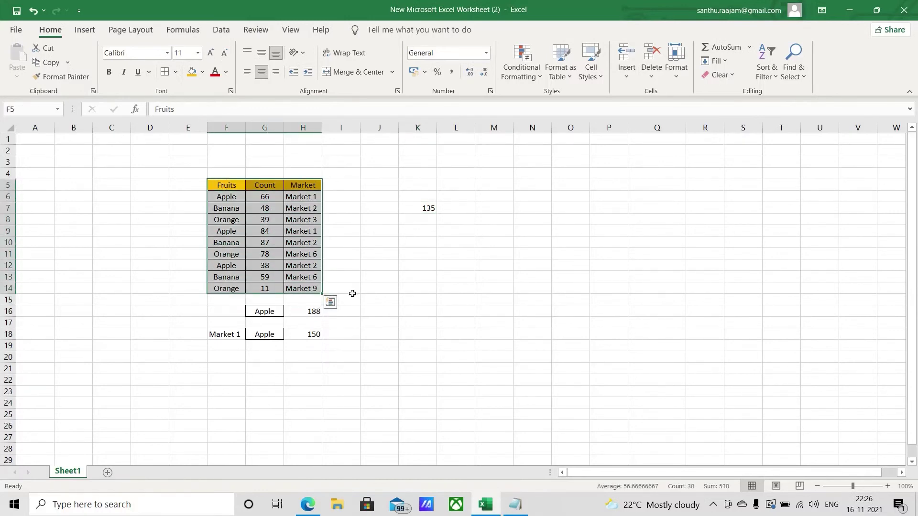
click(427, 209)
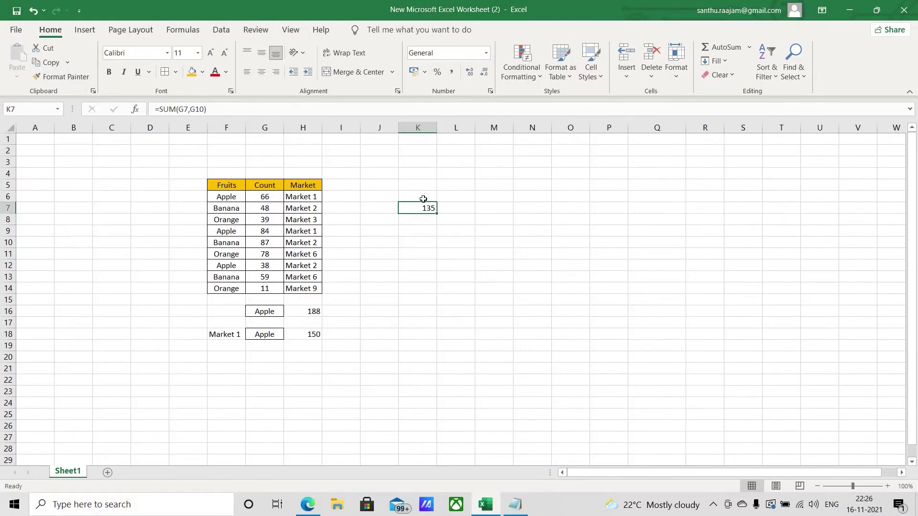
key(Delete)
- Copy Market 2 from H10 into F20 and Banana from F10 into G20 as the new criteria pair
click(233, 360)
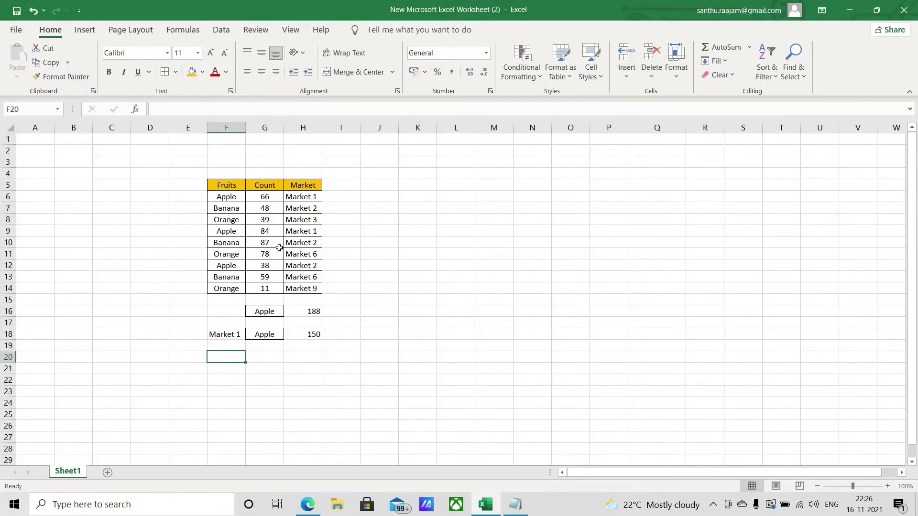
click(301, 240)
key(ctrl+c)
key(ctrl+v)
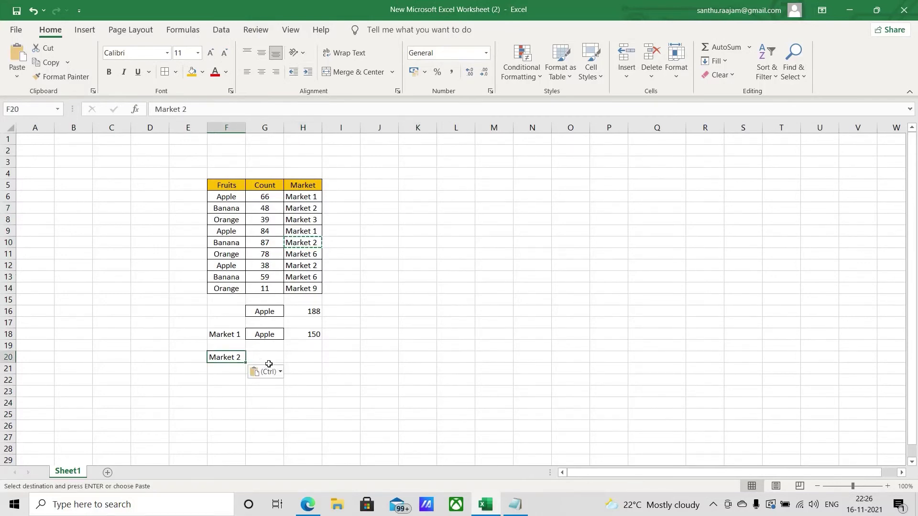
click(239, 243)
key(ctrl+c)
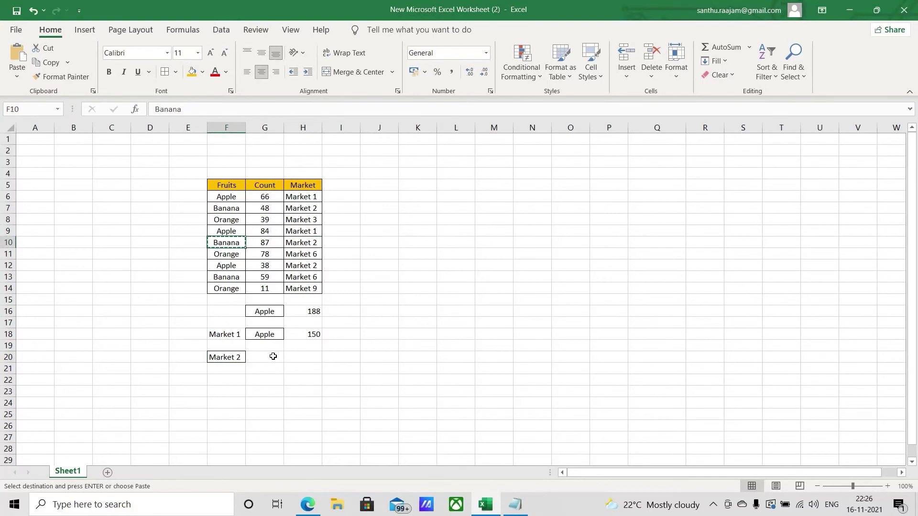
click(273, 358)
key(ctrl+v)
click(302, 358)
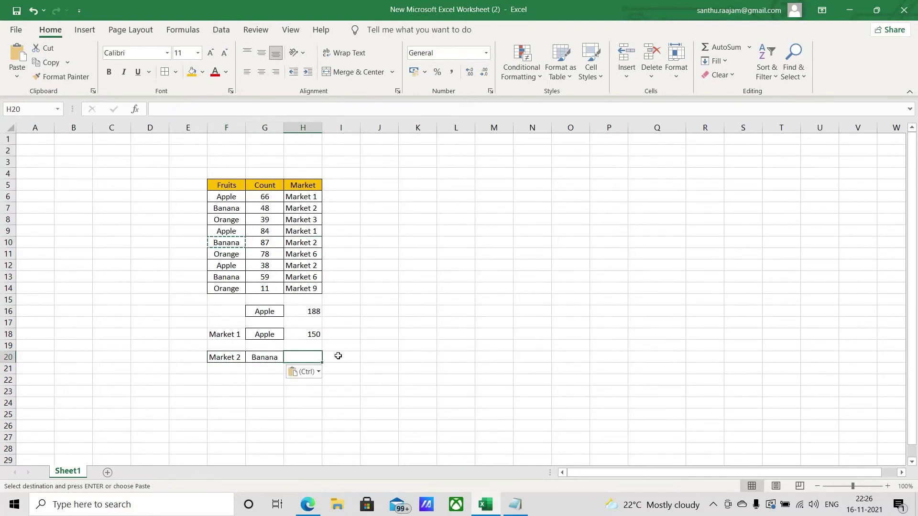
- Compare the single-criterion SUMIFS formula in H16 with the market and fruit criteria in F20 and G20
drag(223, 358, 257, 356)
click(234, 380)
click(267, 313)
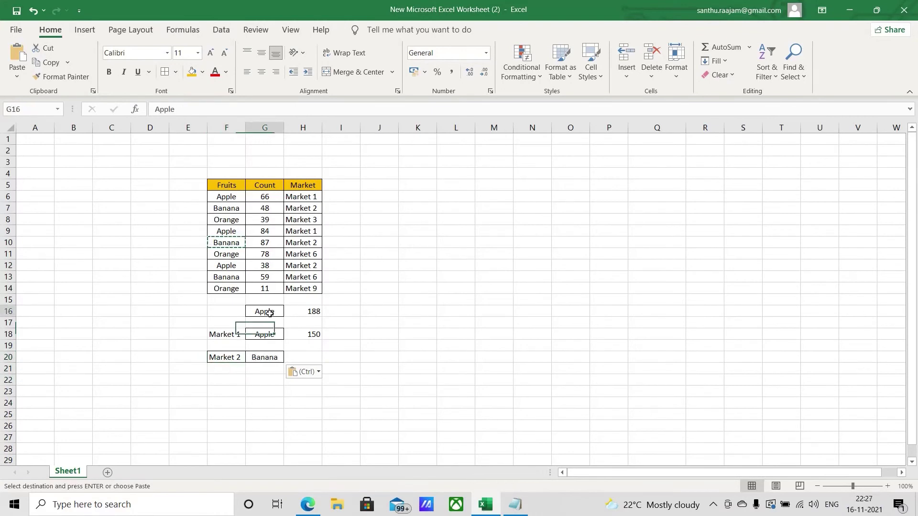
click(315, 312)
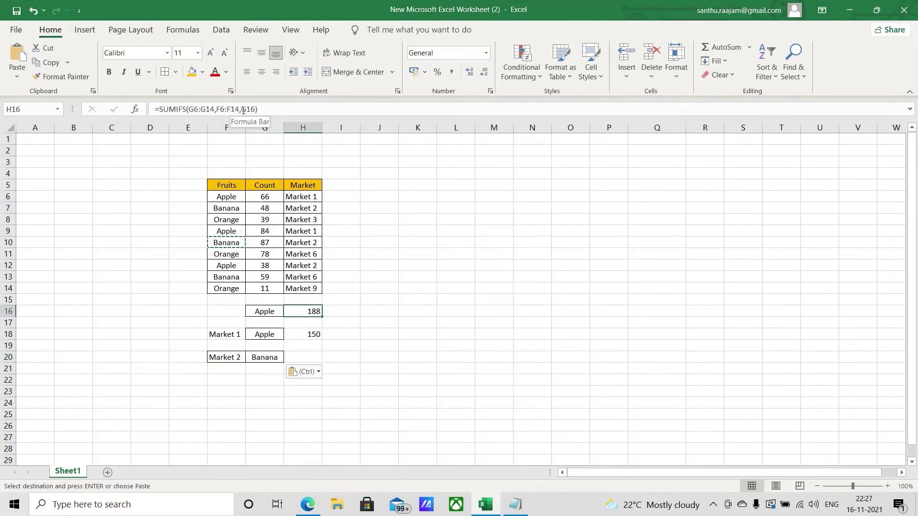
click(220, 356)
click(267, 357)
click(222, 357)
click(267, 357)
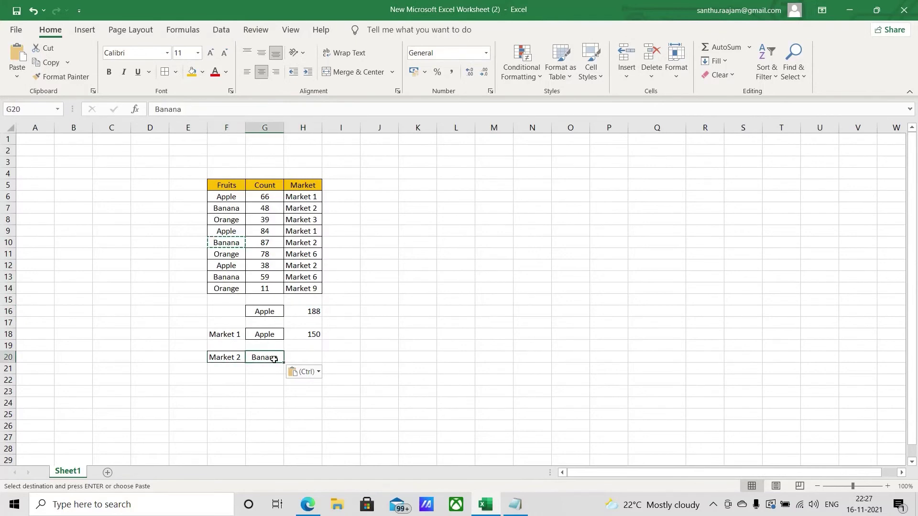
- Start a SUMIFS formula in H20 with sum range G6:G14, criteria range F6:F14 and criterion G20
click(311, 359)
text(=)
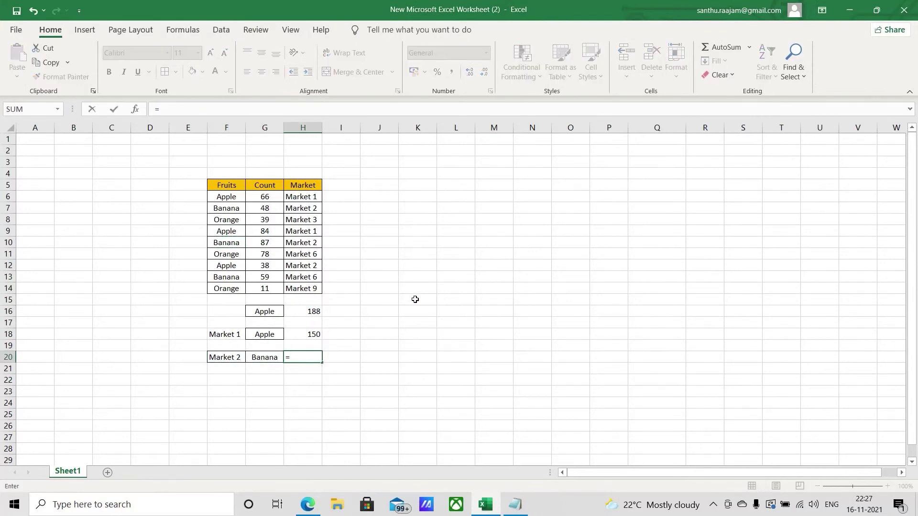
text(sumifs)
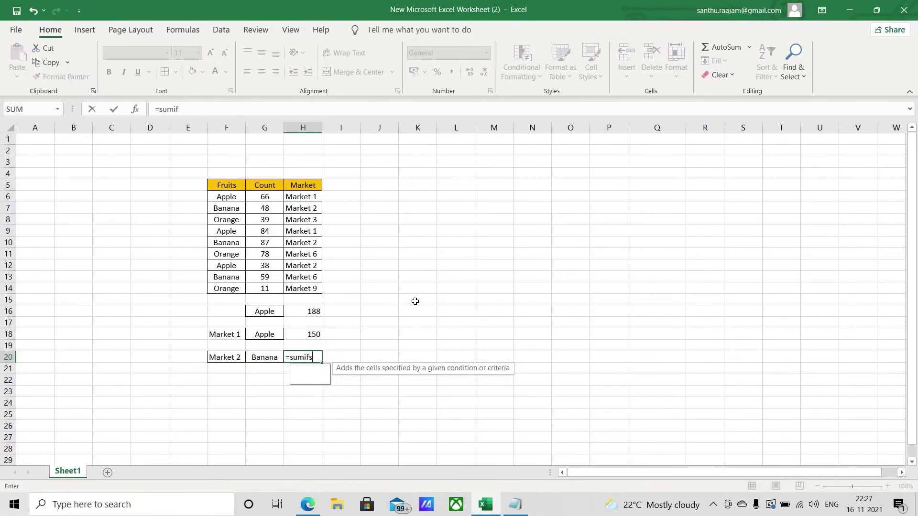
key(Tab)
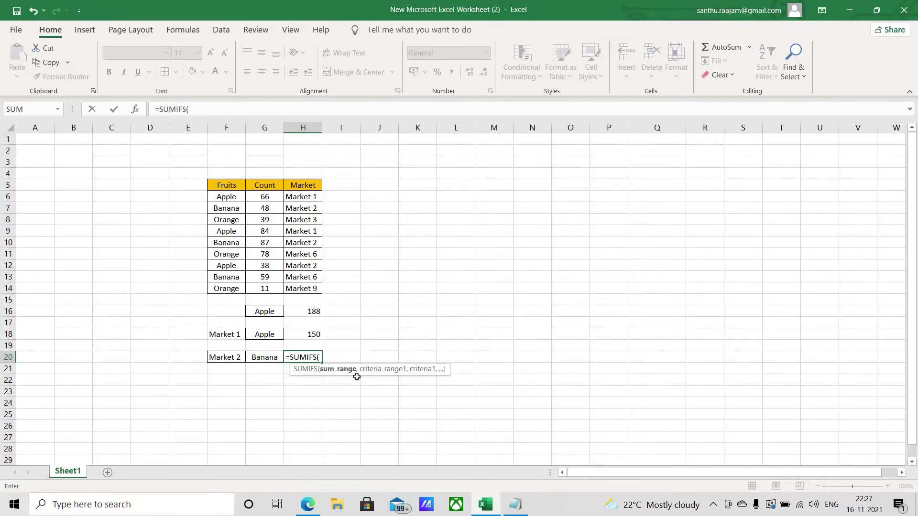
drag(266, 197, 268, 289)
text(,)
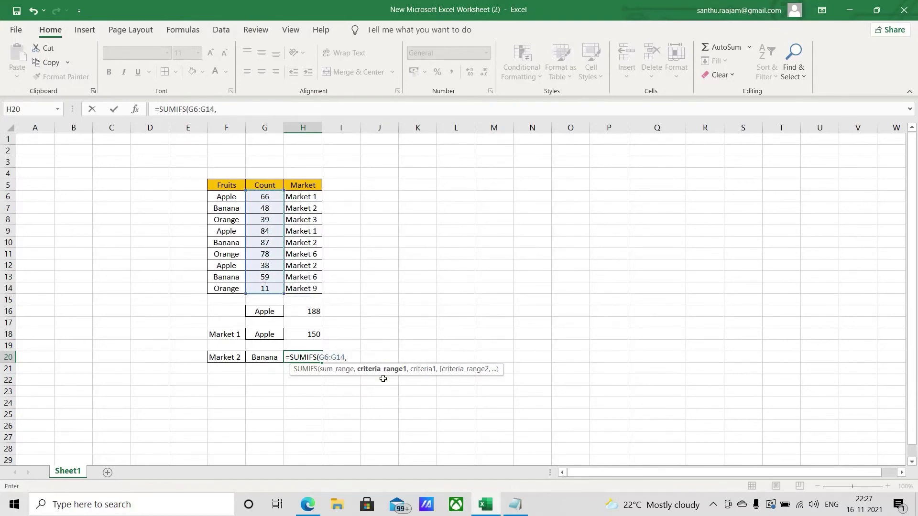
drag(229, 196, 228, 286)
text(,)
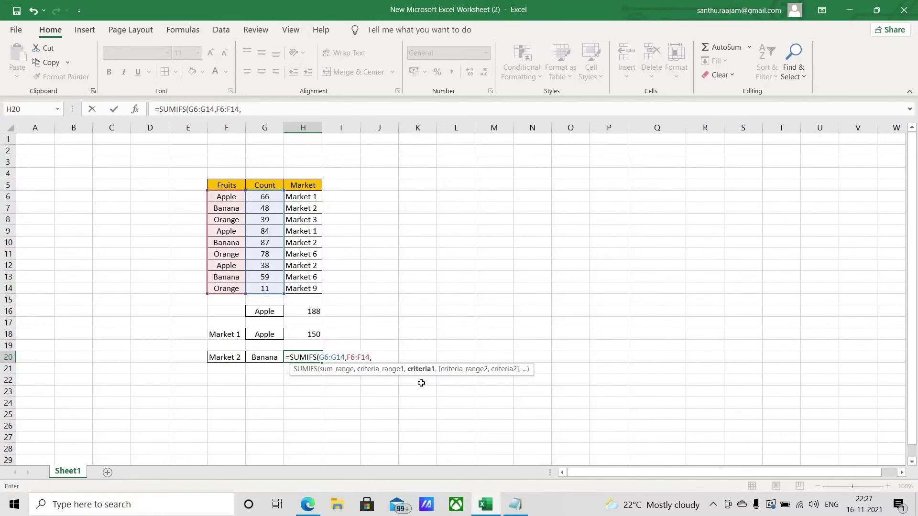
click(268, 359)
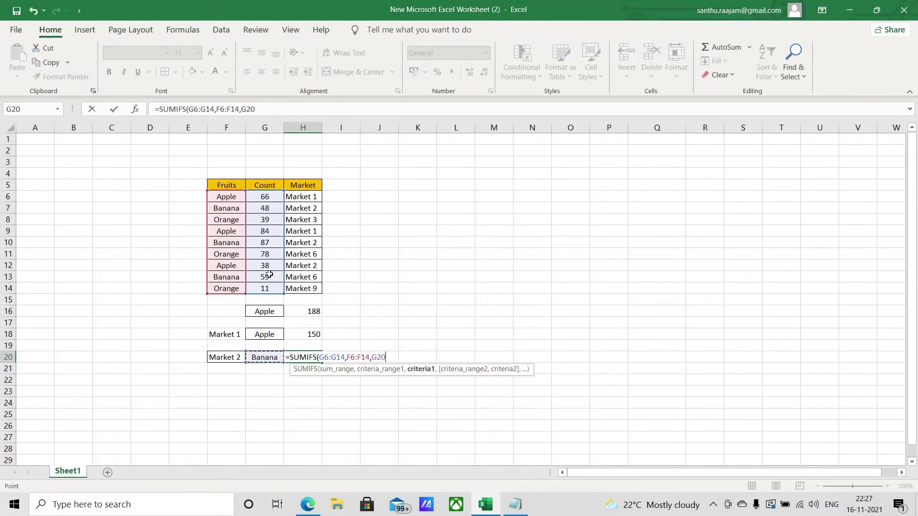
text(,)
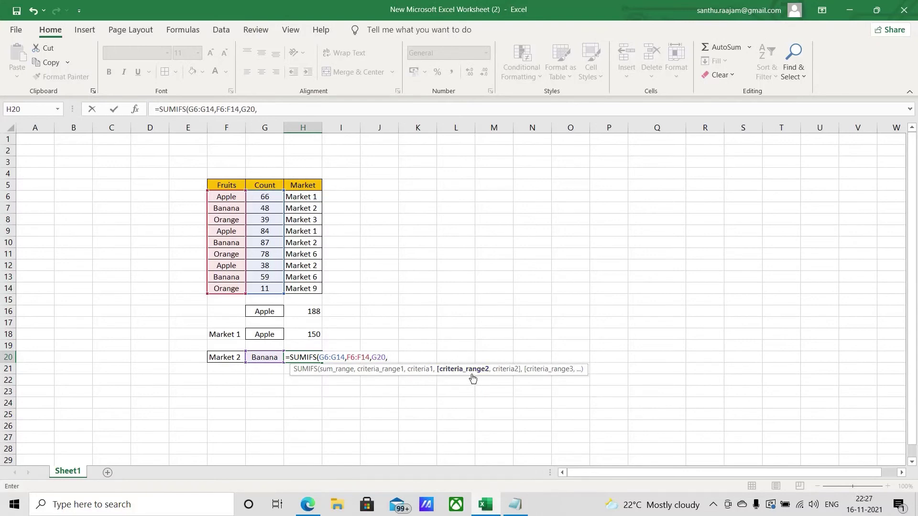
- Complete the SUMIFS formula in H20 with H6:H14 as the second criteria range and F20 as its criterion
drag(312, 197, 316, 289)
text(,)
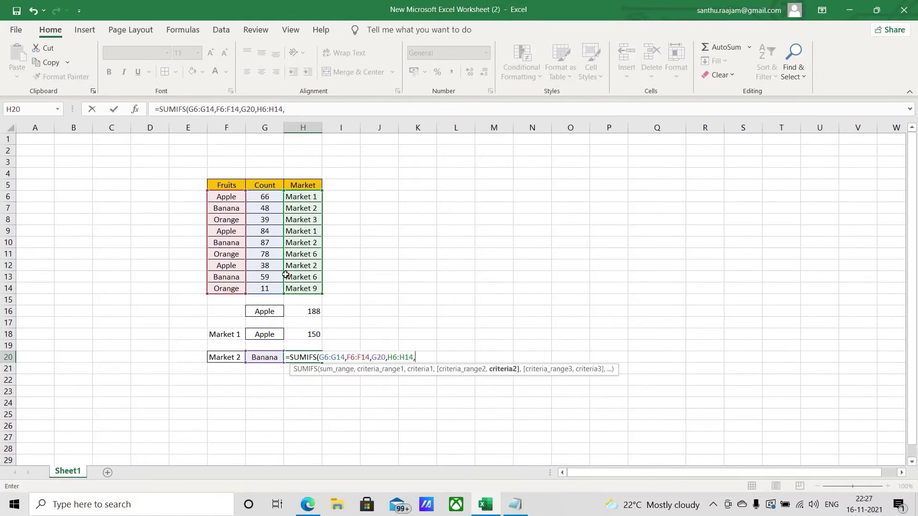
click(229, 356)
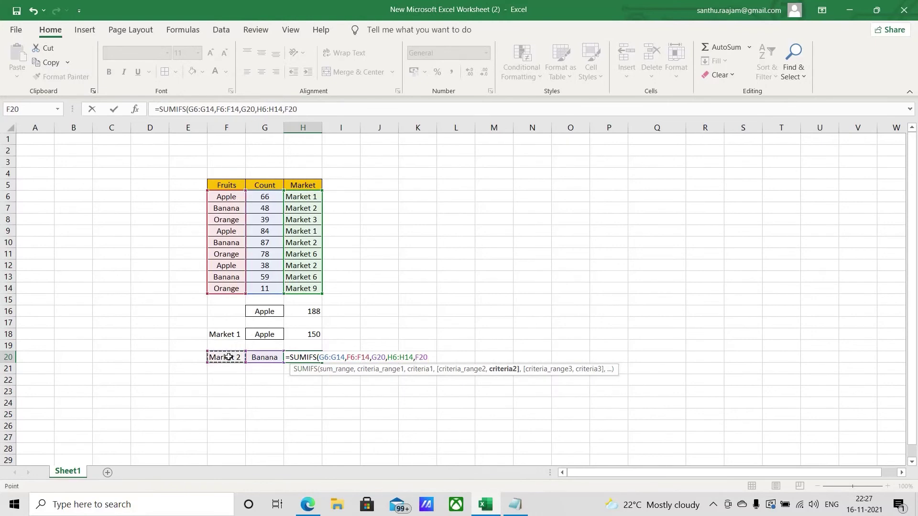
key(Return)
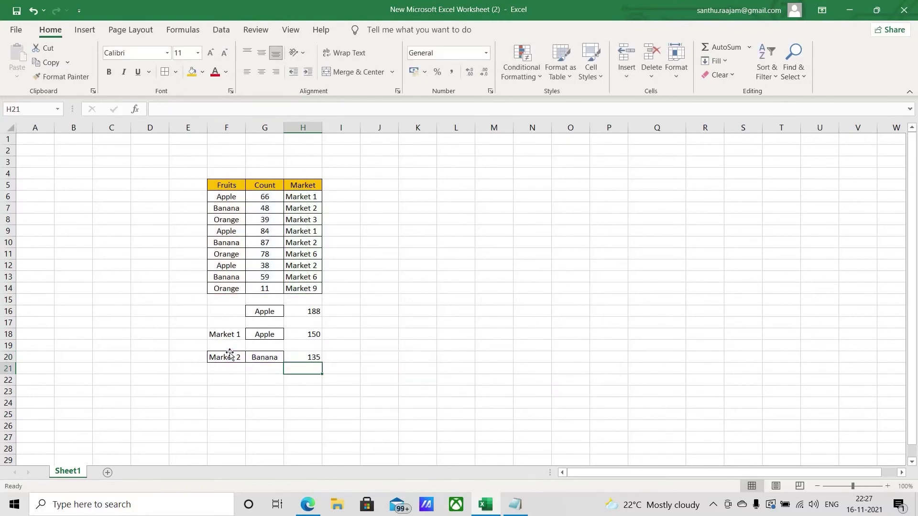
- Examine the SUMIFS formula in H20 against the Fruits, Count and Market columns of the table
click(311, 354)
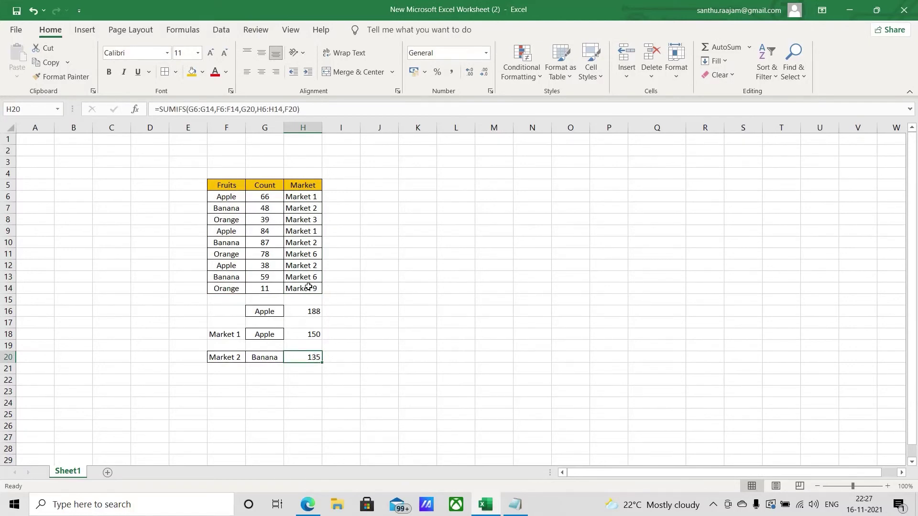
click(453, 250)
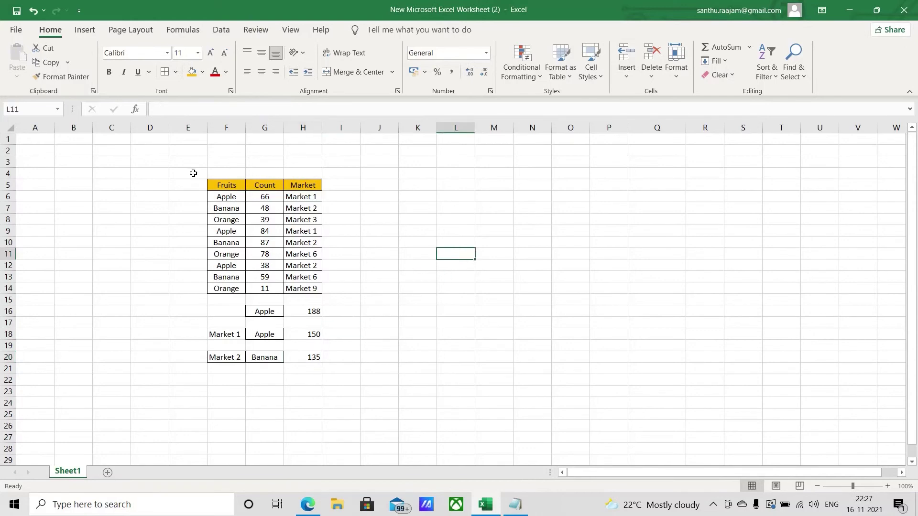
drag(209, 182, 263, 287)
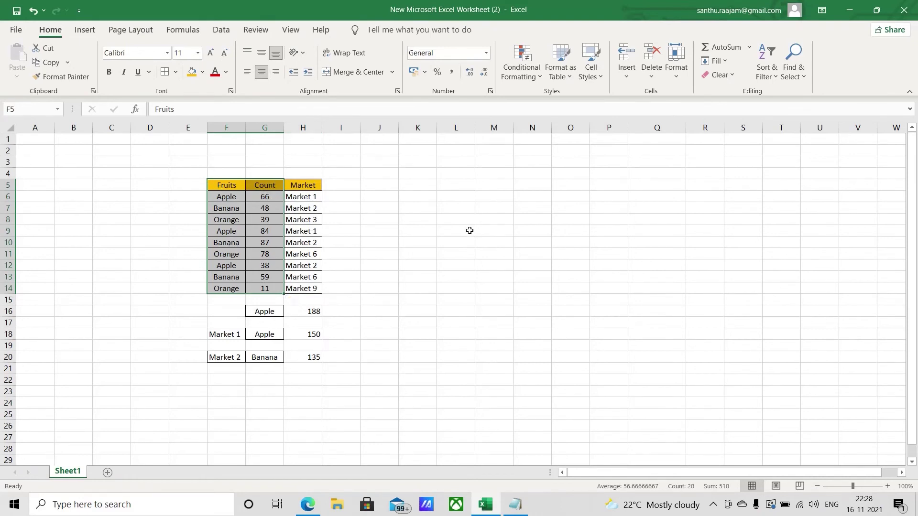
click(299, 213)
drag(302, 185, 313, 292)
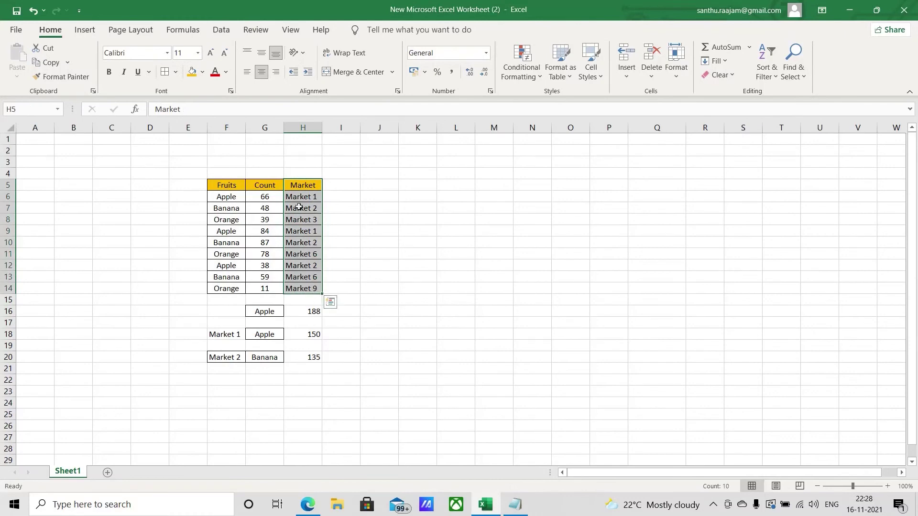
click(313, 357)
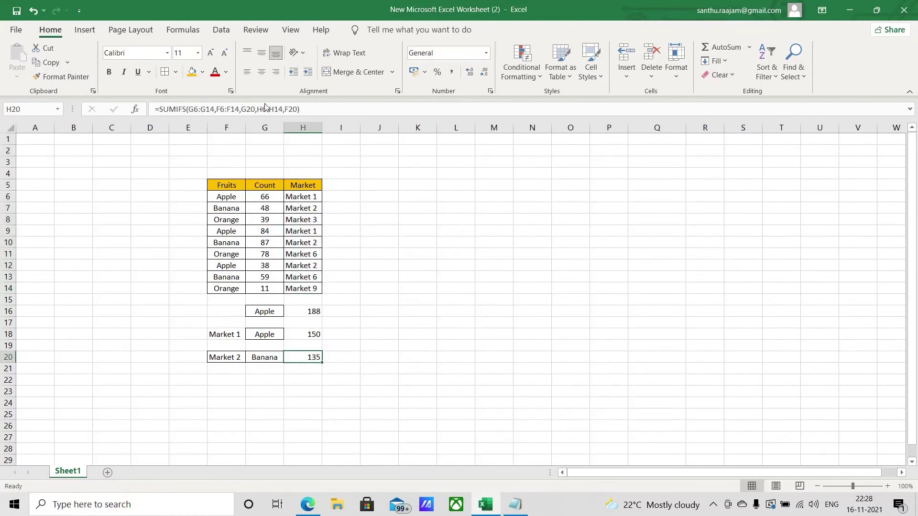
drag(342, 184, 466, 282)
drag(456, 230, 456, 242)
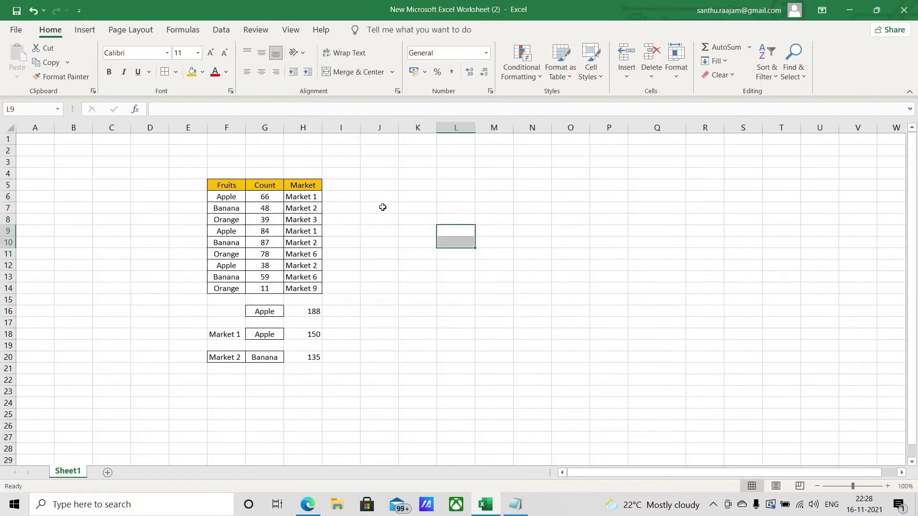
drag(320, 186, 329, 186)
click(341, 185)
click(314, 357)
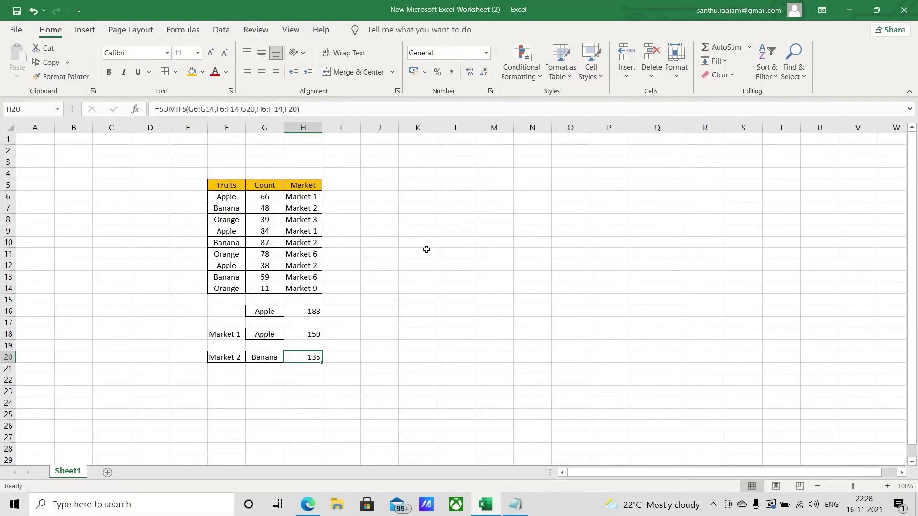
click(379, 277)
click(319, 369)
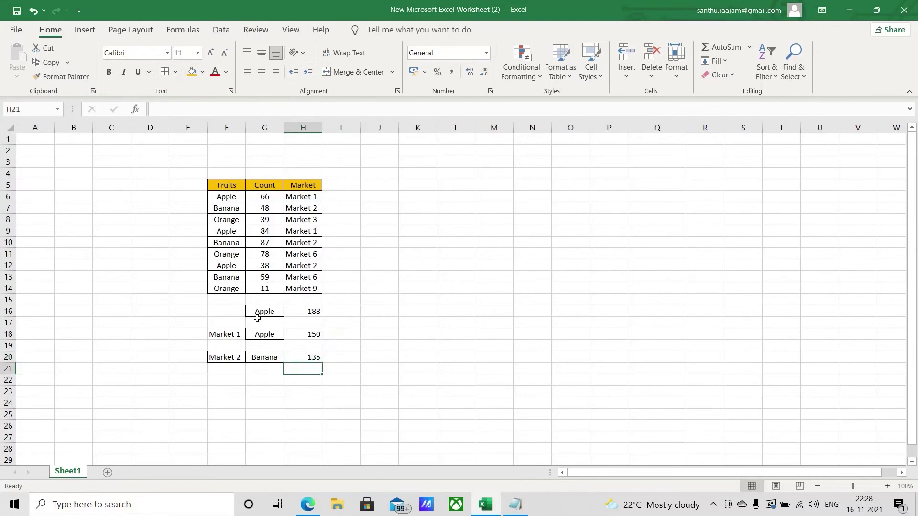
click(428, 310)
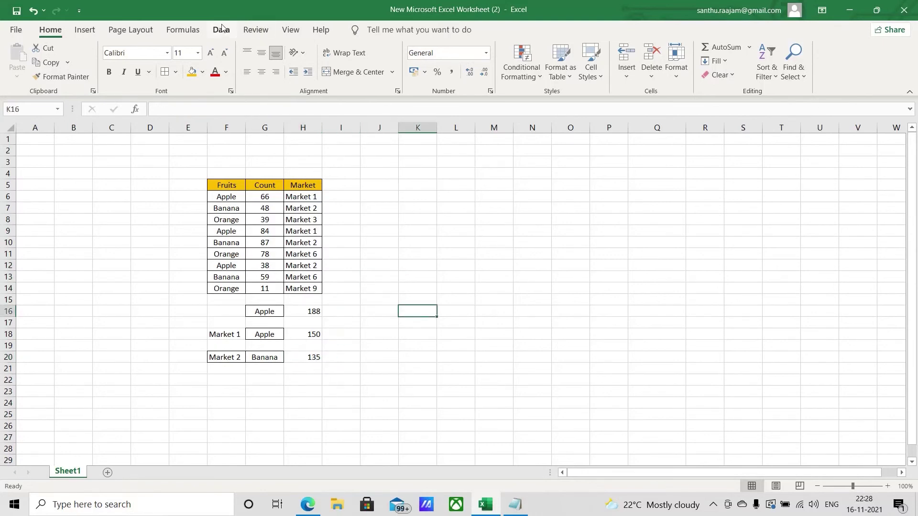
- Delete rows 16 to 21, which hold the SUMIFS criteria and totals below the table
drag(178, 311, 319, 369)
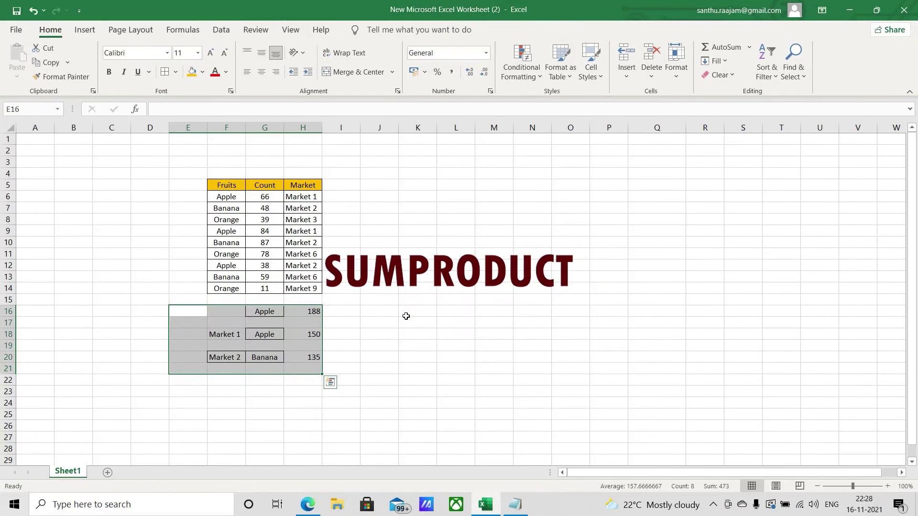
click(86, 313)
drag(8, 312, 3, 378)
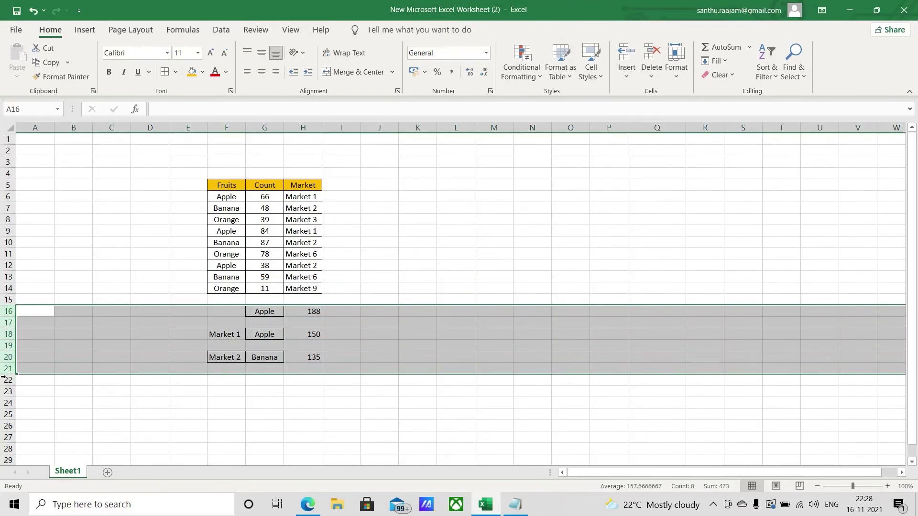
key(Delete)
click(381, 220)
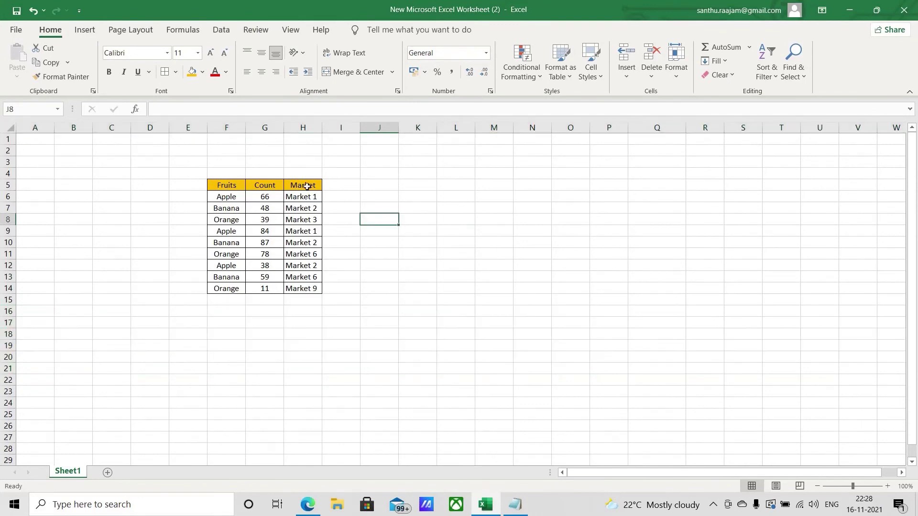
- Rename the Market column header in H5 as Price
click(306, 184)
text(Price)
key(Return)
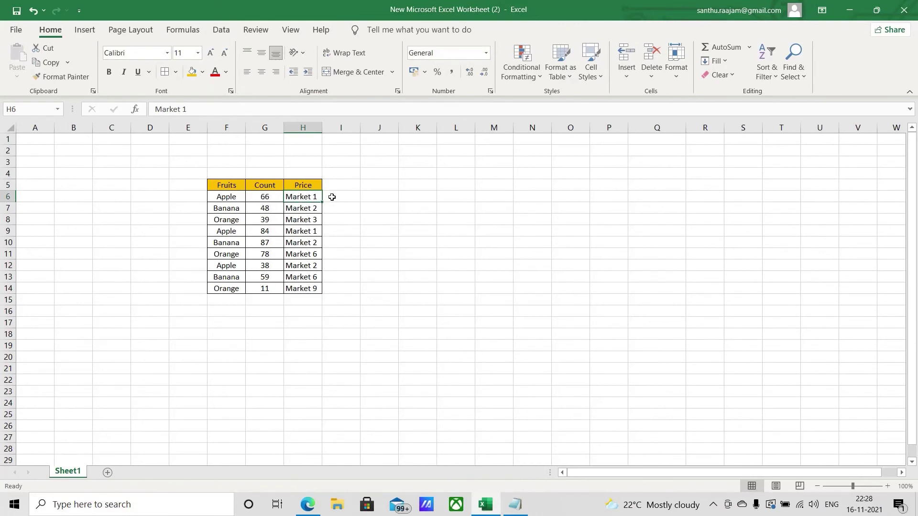
- Enter the prices 10, 5 and 5 in H6, H7 and H8 for the first Apple, Banana and Orange rows
text(10)
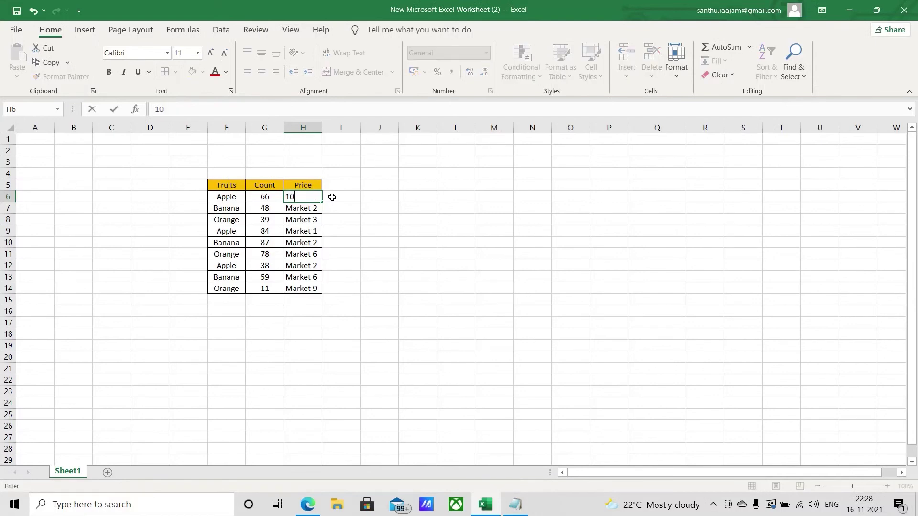
click(329, 196)
click(289, 210)
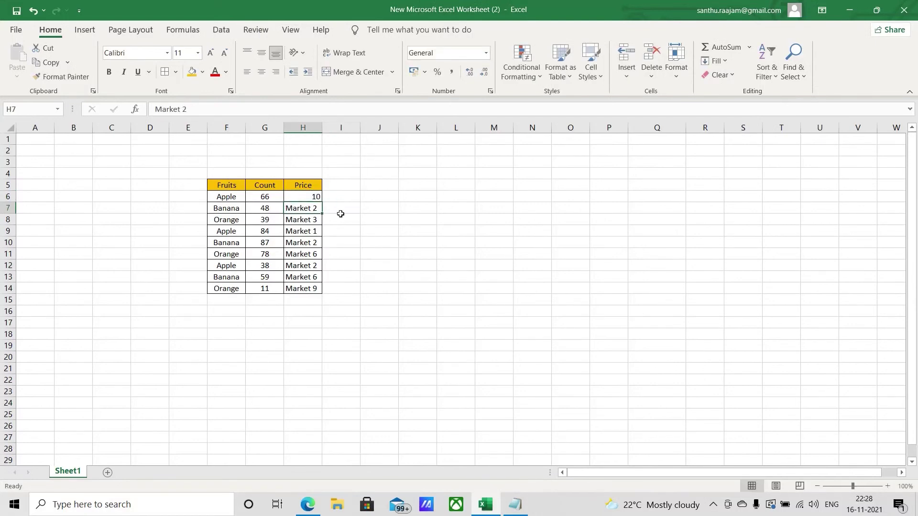
text(5)
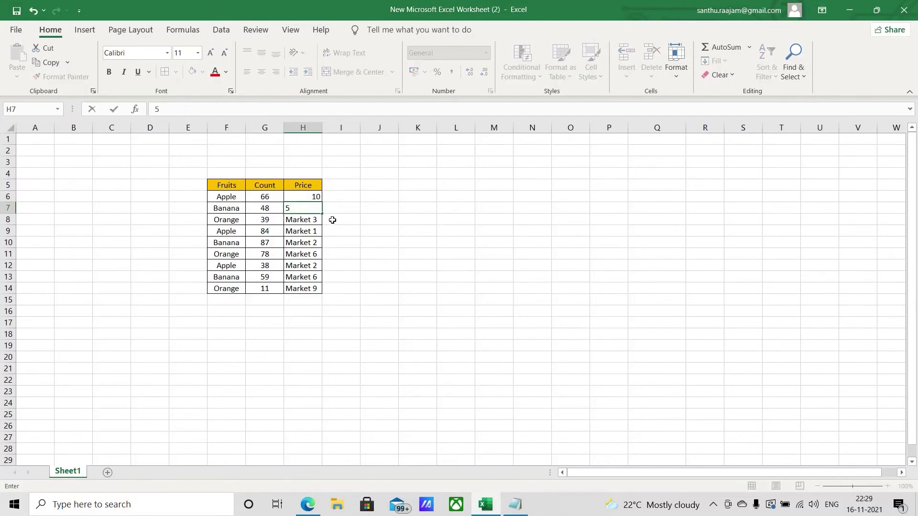
key(Return)
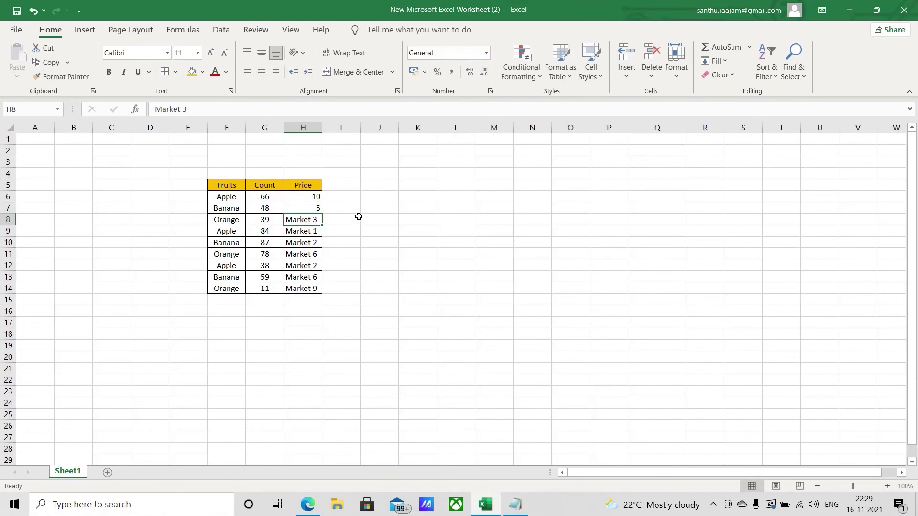
text(5)
click(398, 190)
- Copy the three prices in H6:H8 into H9:H11 and H12:H14 to fill the rest of the Price column
drag(313, 197, 313, 219)
key(ctrl+c)
click(310, 232)
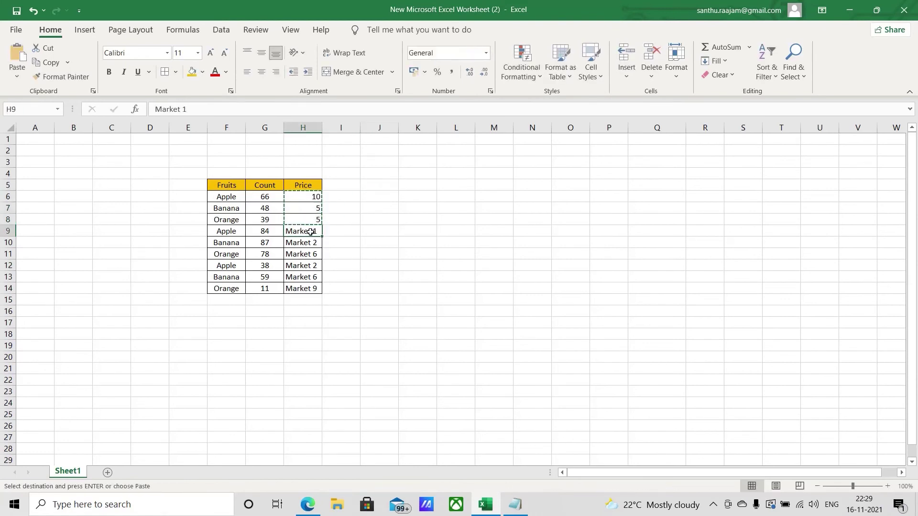
key(ctrl+v)
click(314, 264)
key(ctrl+v)
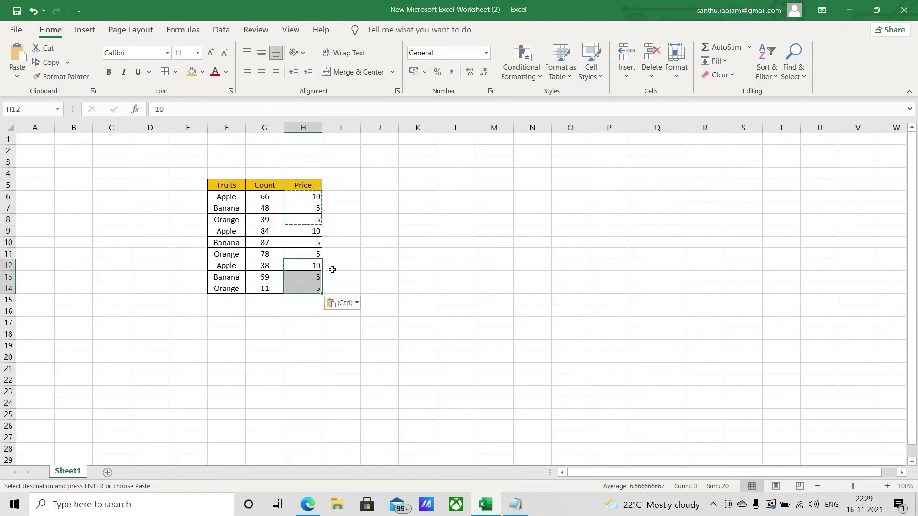
click(380, 254)
- Center the contents of the table body F6:H14 horizontally
drag(237, 197, 306, 290)
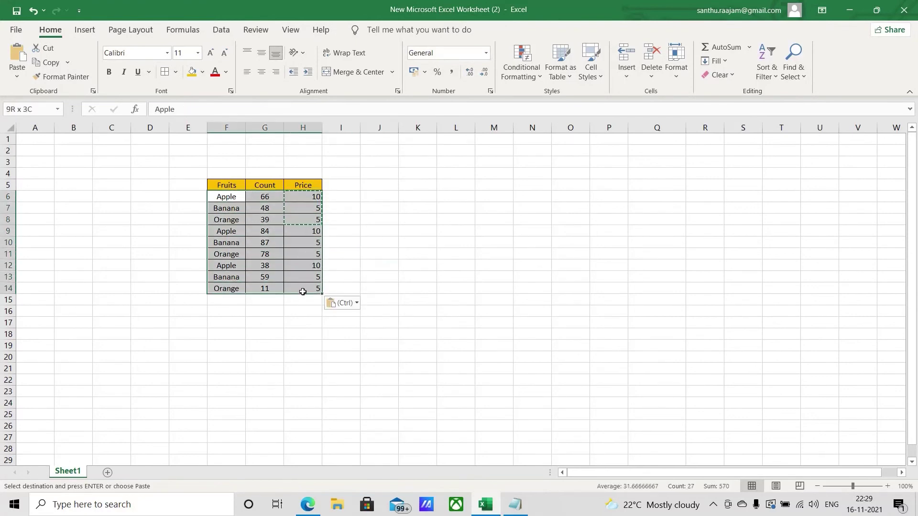
click(261, 72)
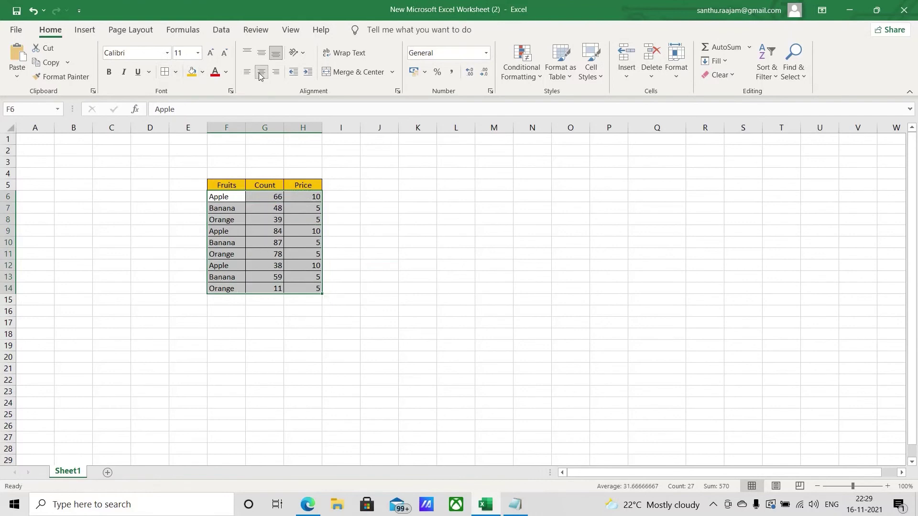
click(261, 72)
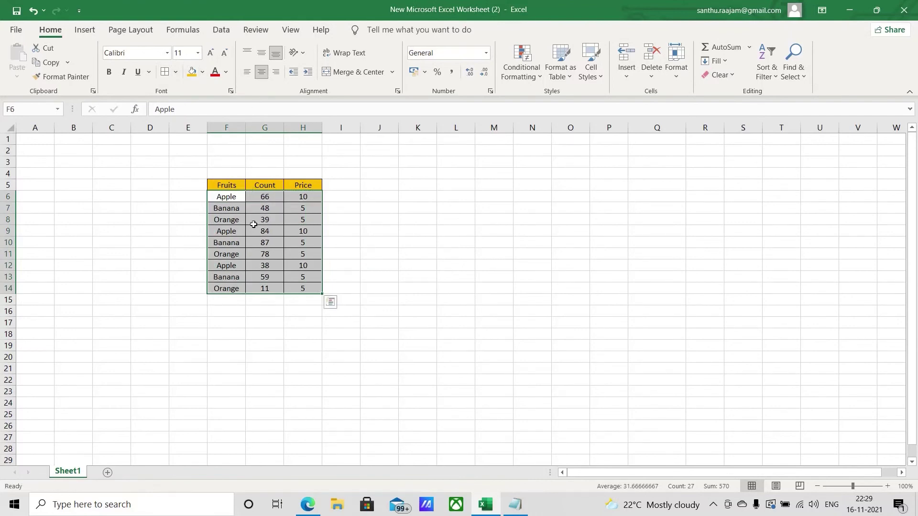
click(263, 199)
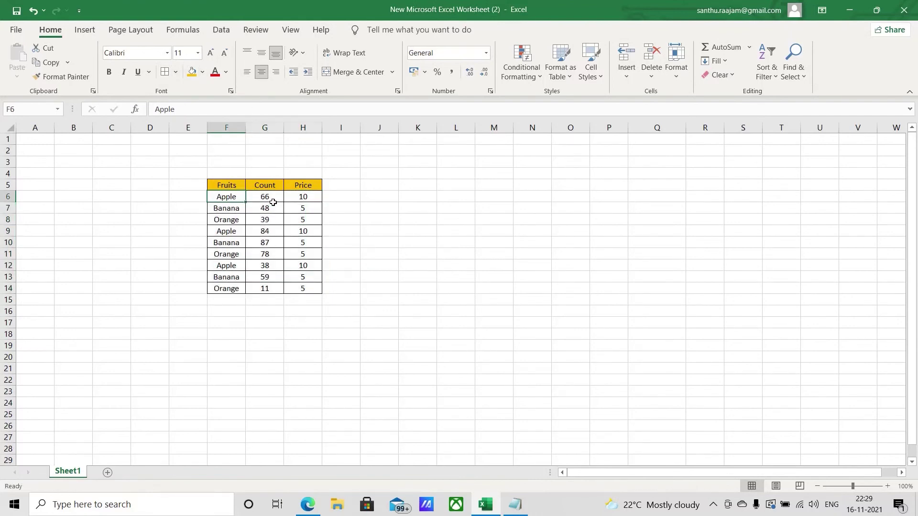
click(345, 199)
click(264, 198)
click(311, 197)
click(341, 198)
click(348, 188)
click(345, 200)
text(=)
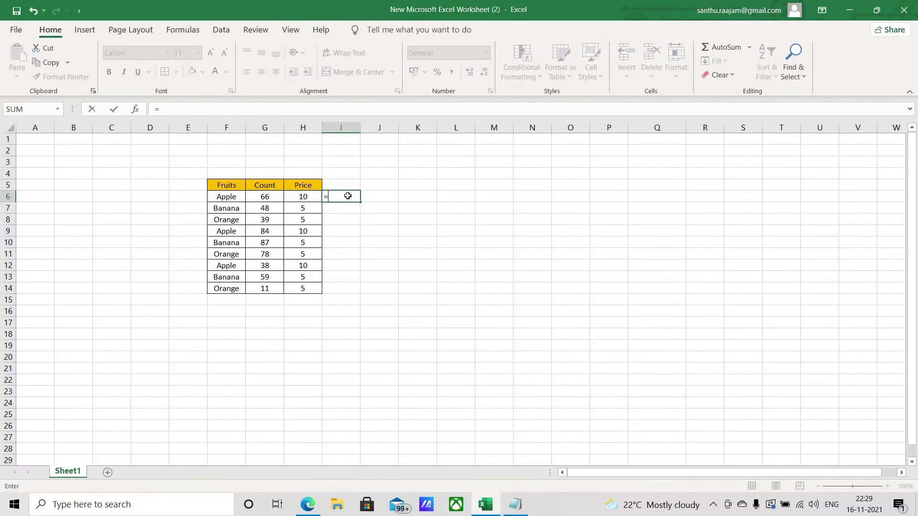
click(264, 197)
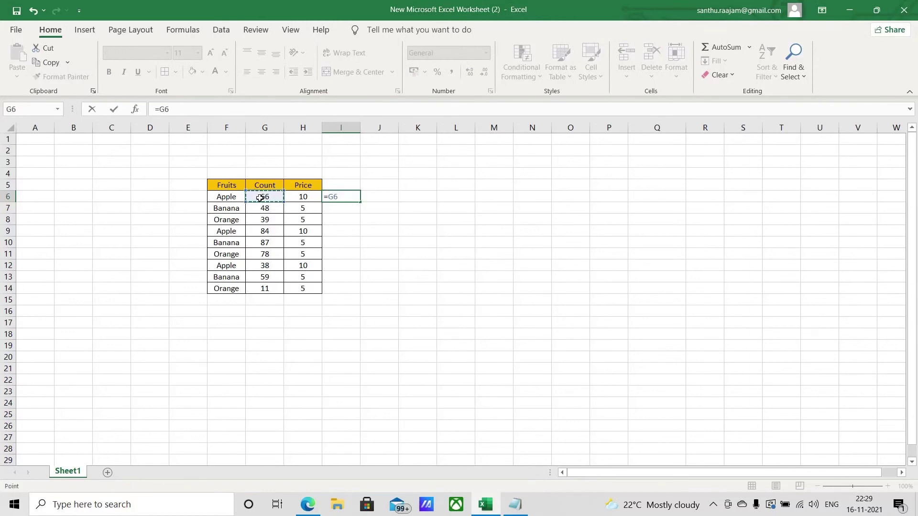
text(8)
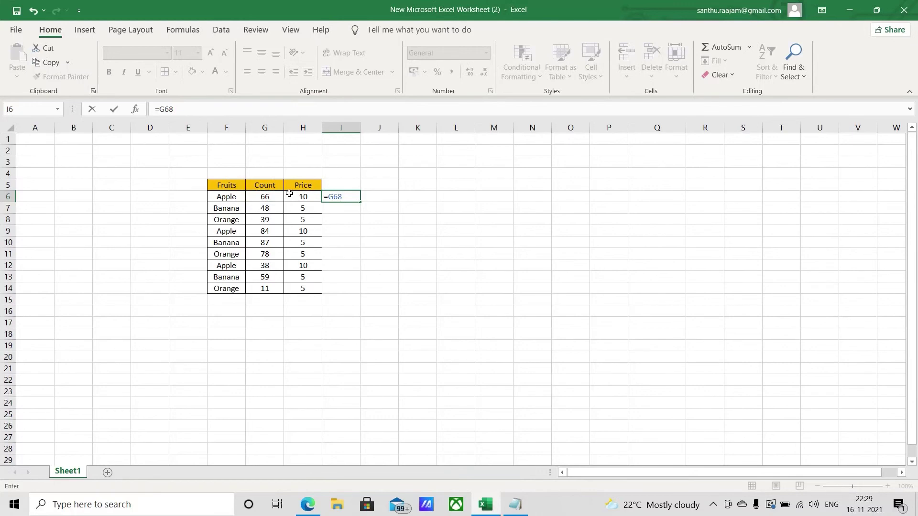
click(270, 196)
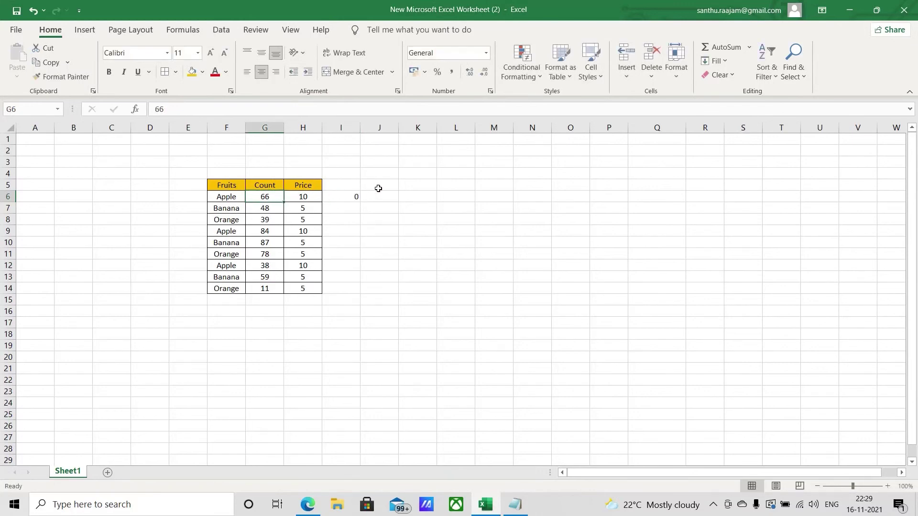
- Enter the formula =G6*H6 in I6 to multiply the first row's count by its price
click(343, 201)
text(=)
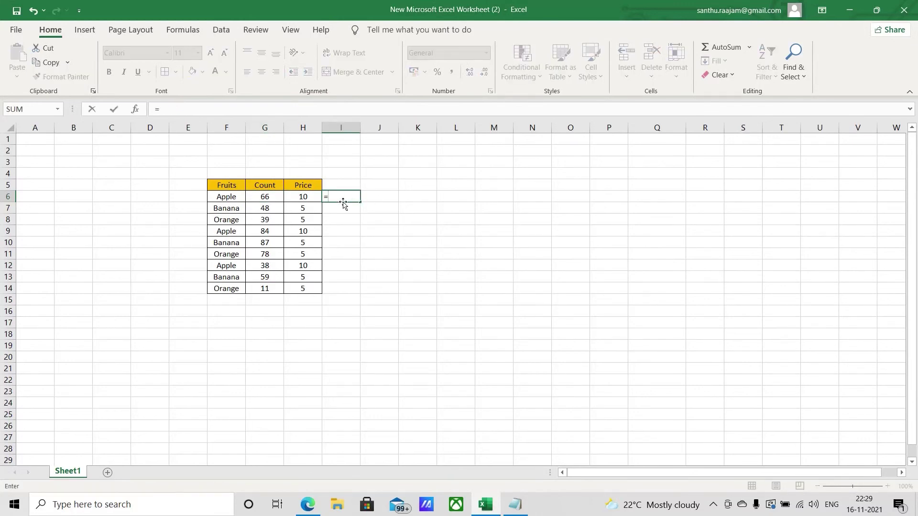
click(264, 195)
text(*)
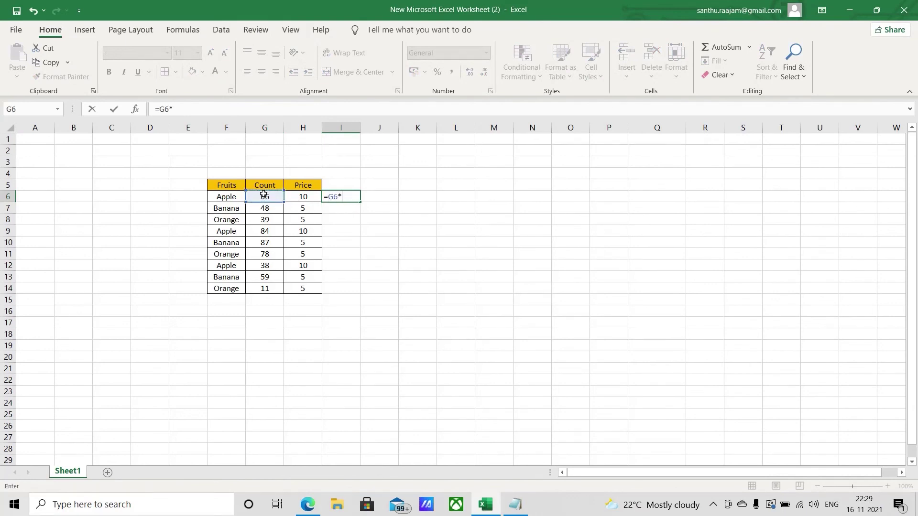
click(304, 196)
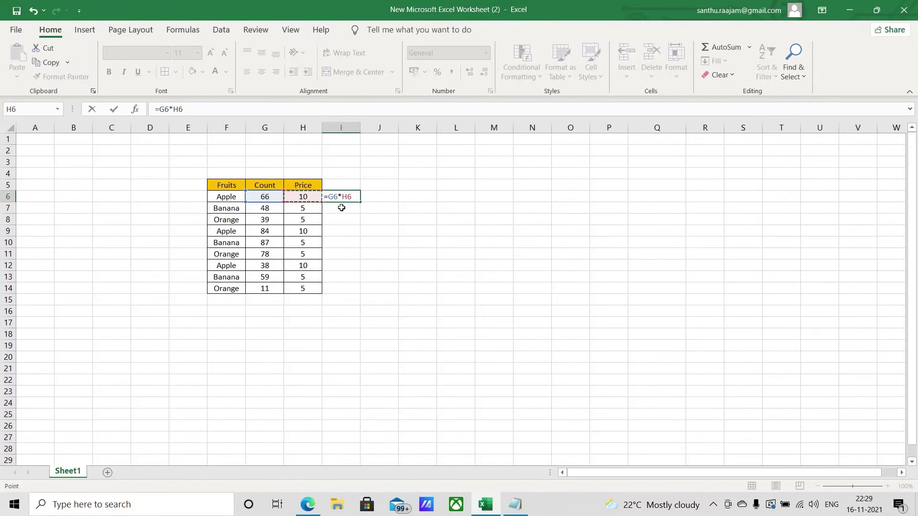
key(Return)
- Fill the count-times-price formula from I6 down through I14
click(354, 198)
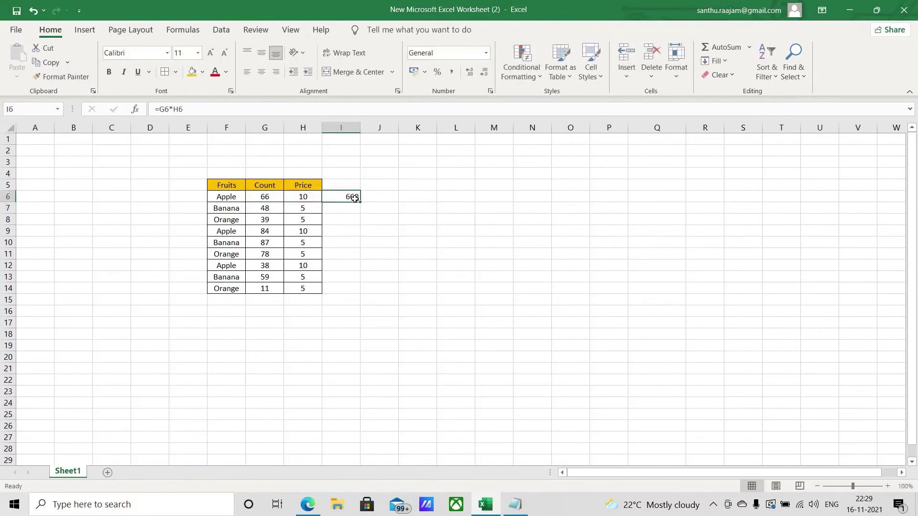
drag(360, 202, 360, 292)
click(340, 302)
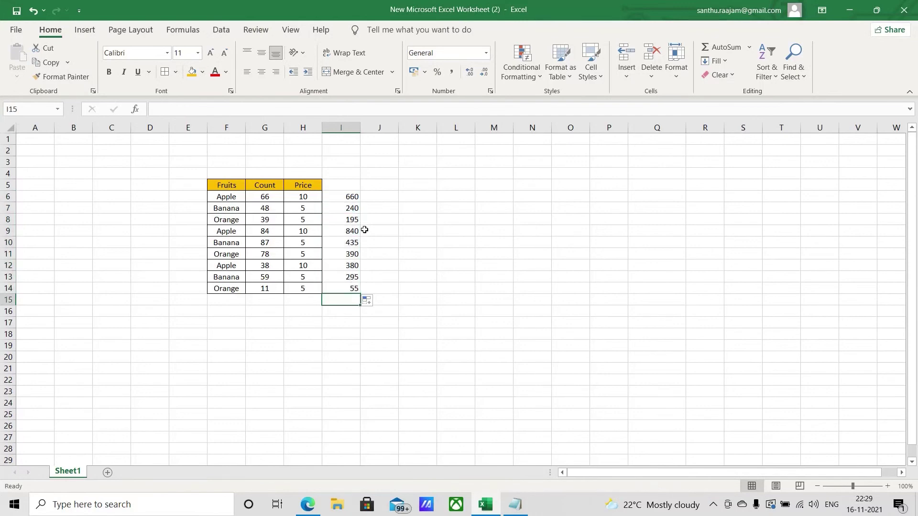
drag(355, 195, 357, 293)
- Total the row products with =SUM(I6:I14) in I15
click(334, 299)
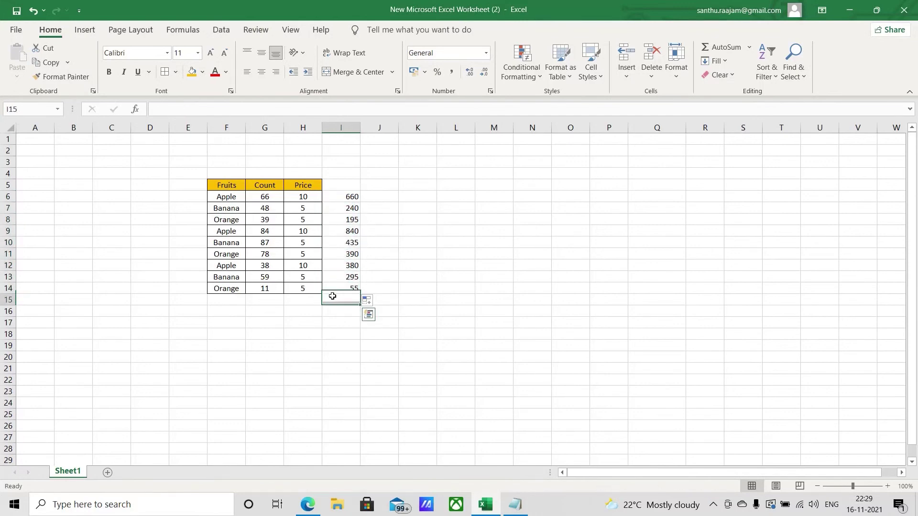
text(=sum)
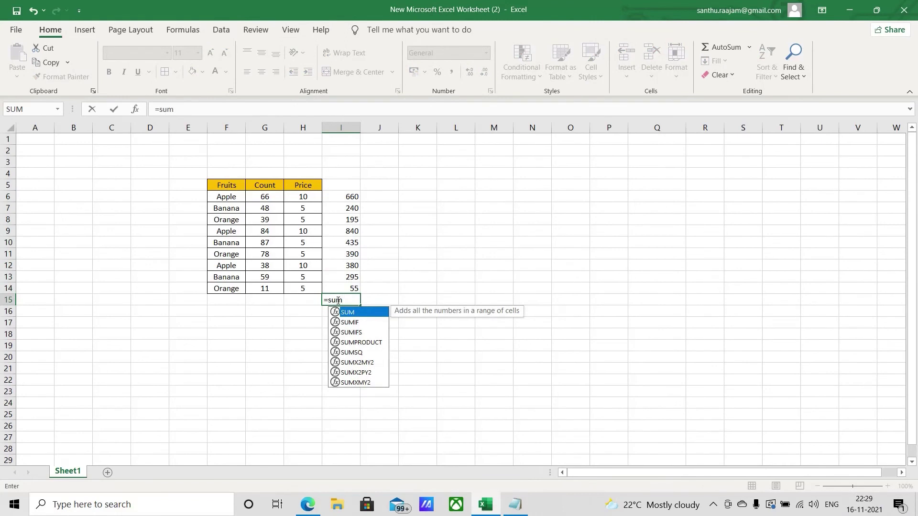
key(Tab)
drag(357, 198, 356, 286)
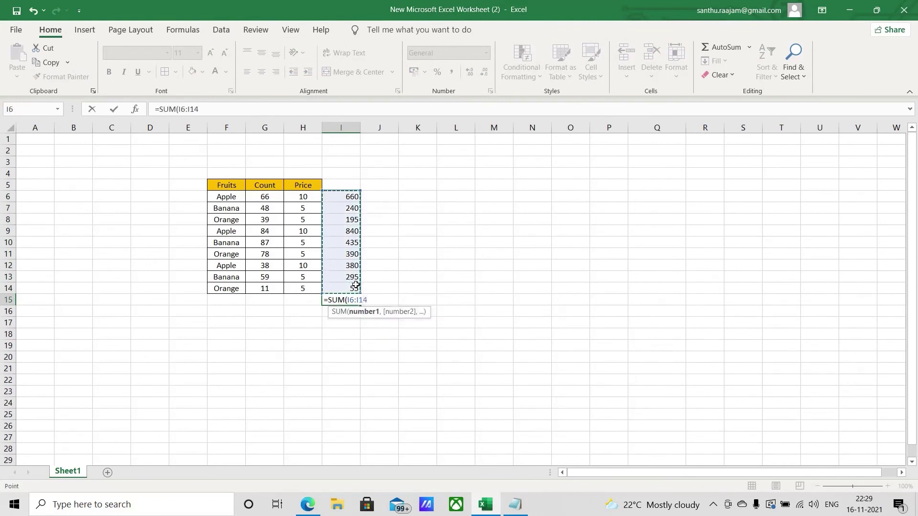
key(Return)
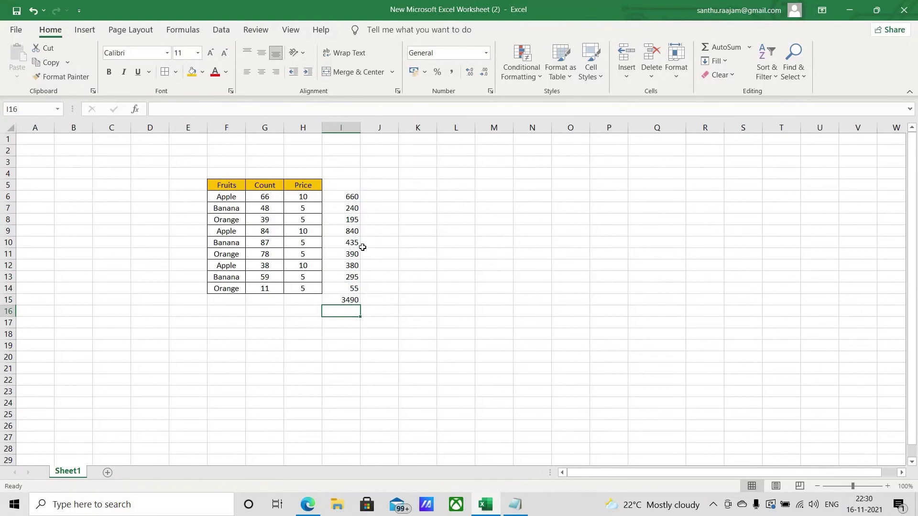
click(354, 301)
click(344, 186)
drag(344, 185, 351, 301)
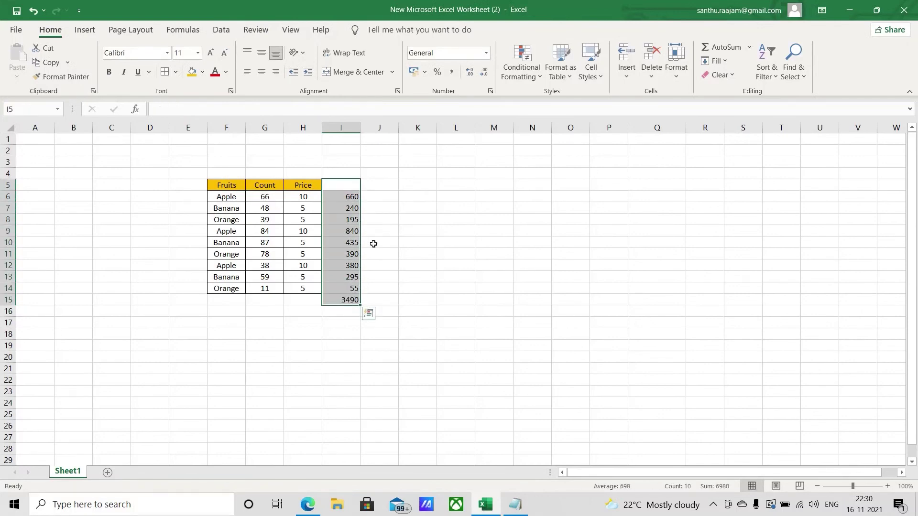
click(358, 299)
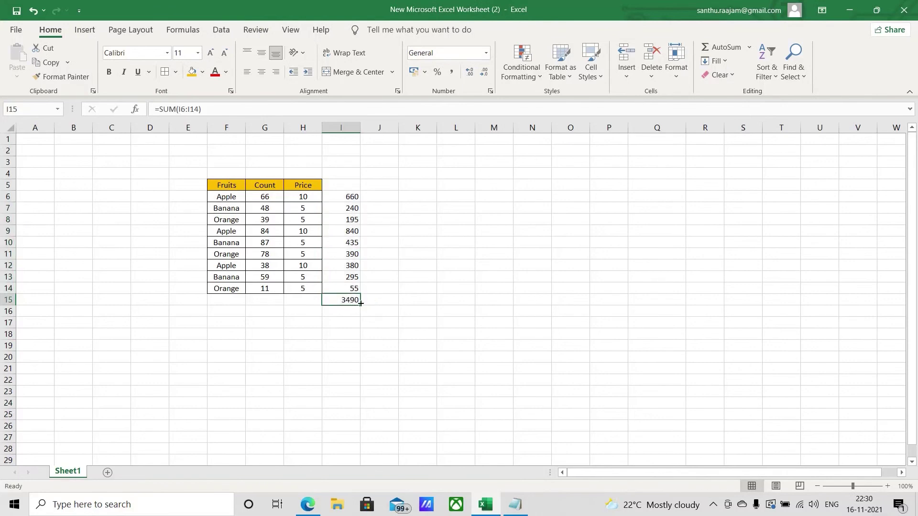
- Enter a SUMPRODUCT formula in H15 with G6:G14 as the first array and H6:H14 as the second
click(299, 300)
text(=)
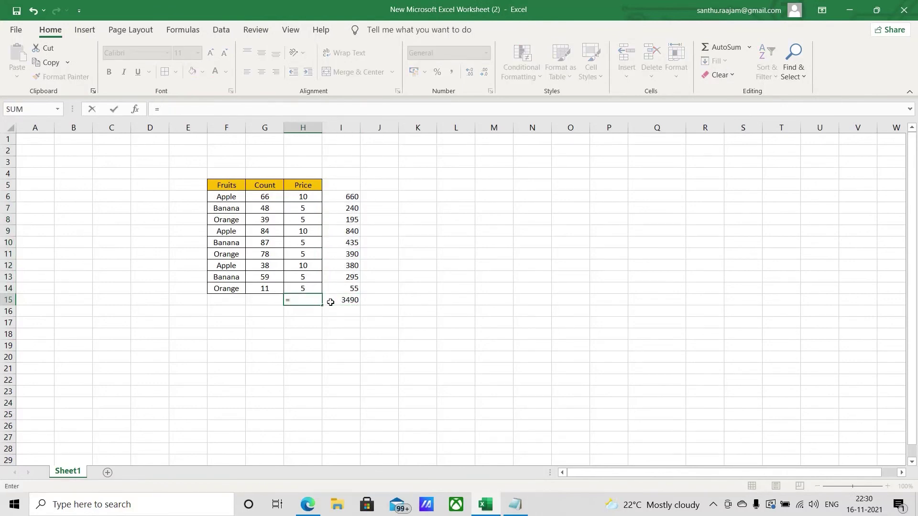
text(sum)
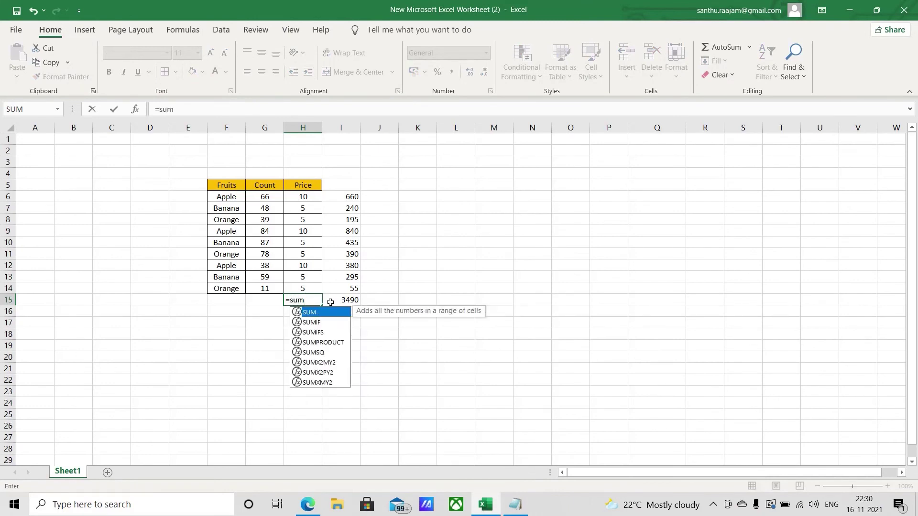
click(323, 344)
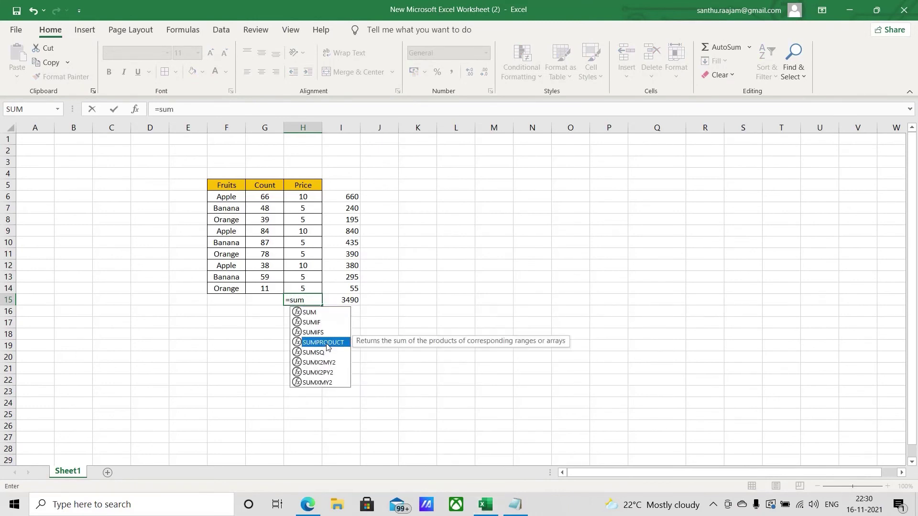
double_click(336, 345)
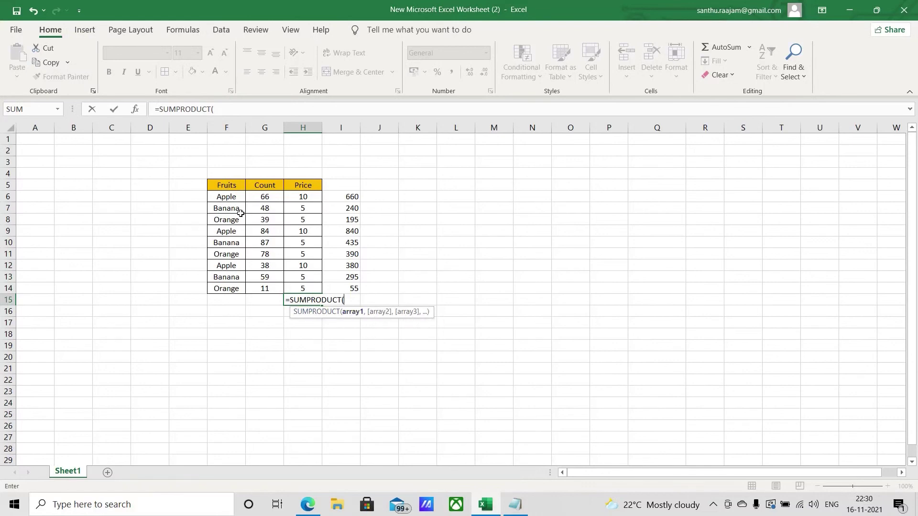
click(263, 197)
drag(263, 197, 264, 288)
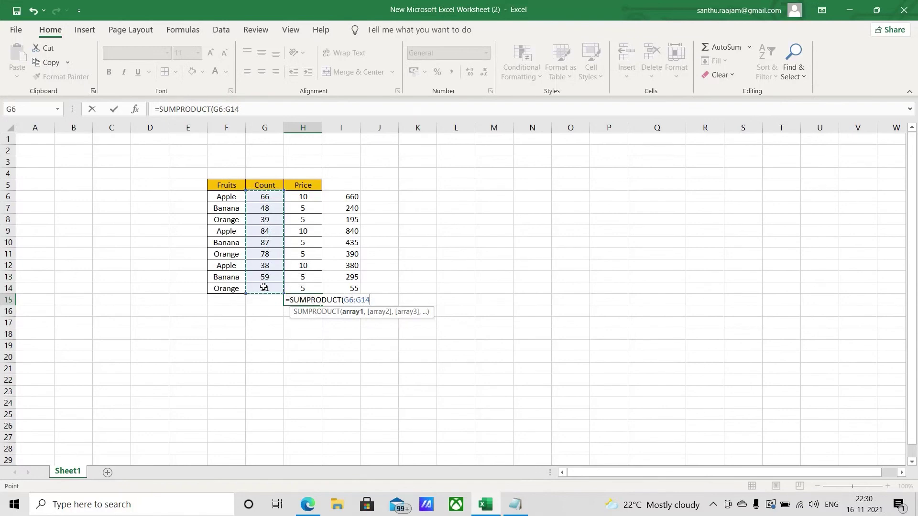
text(,)
drag(307, 198, 306, 287)
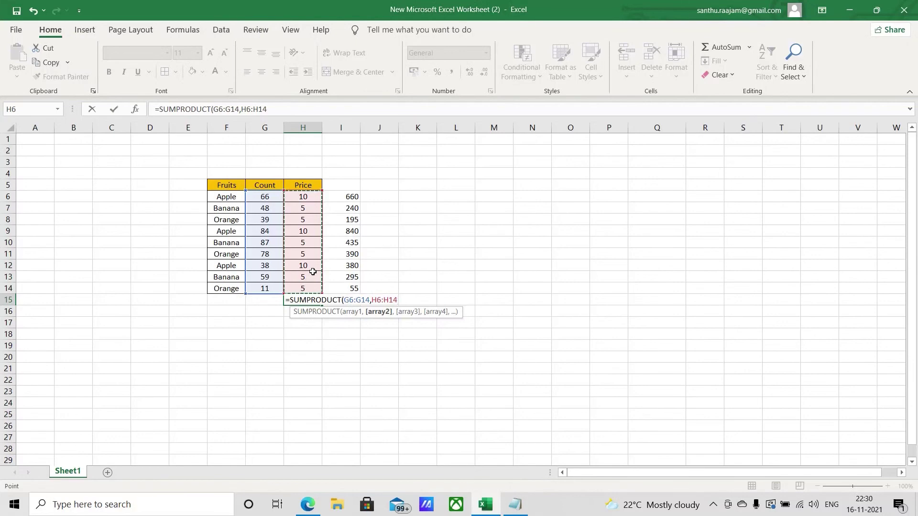
key(Return)
- Examine the SUMPRODUCT formula in H15 against the table's Count and Price values
click(311, 299)
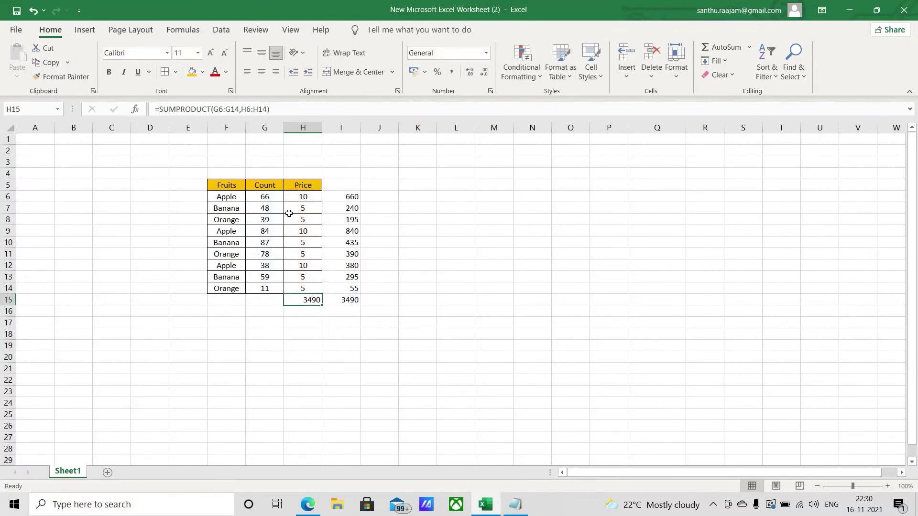
drag(229, 186, 316, 289)
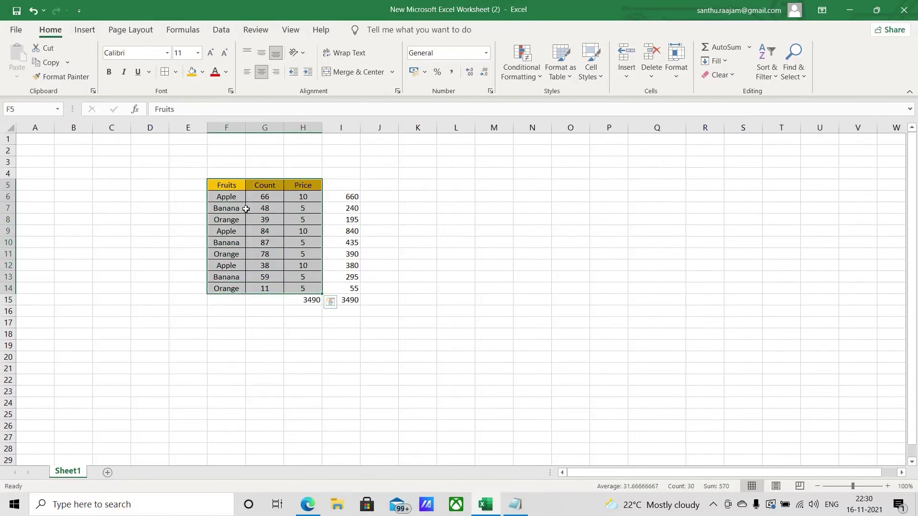
click(309, 301)
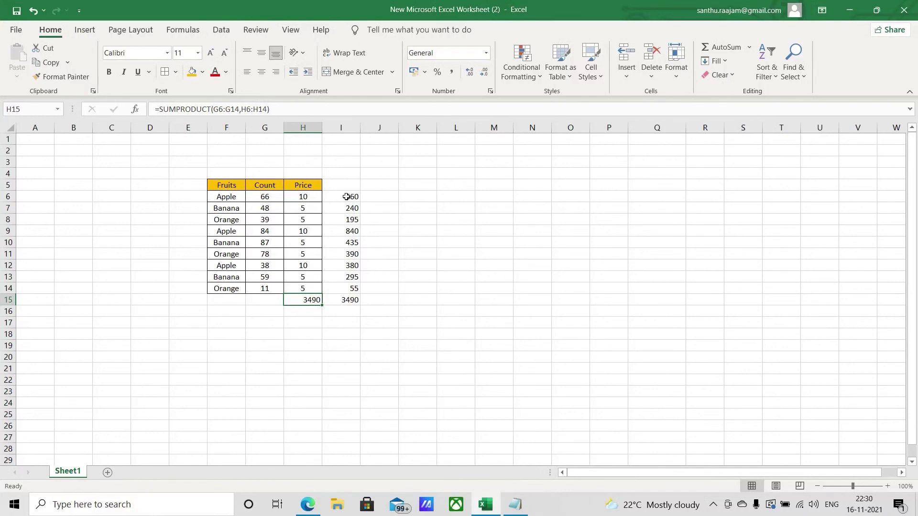
click(268, 197)
click(314, 198)
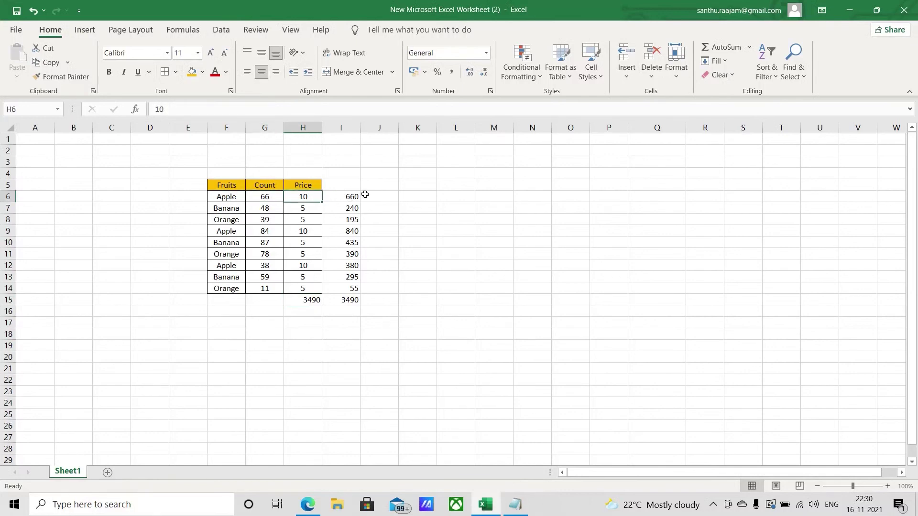
- Compare the row products in I6:I14 and their SUM total in I15 with the SUMPRODUCT formula in H15
click(352, 197)
drag(354, 195, 351, 285)
click(352, 301)
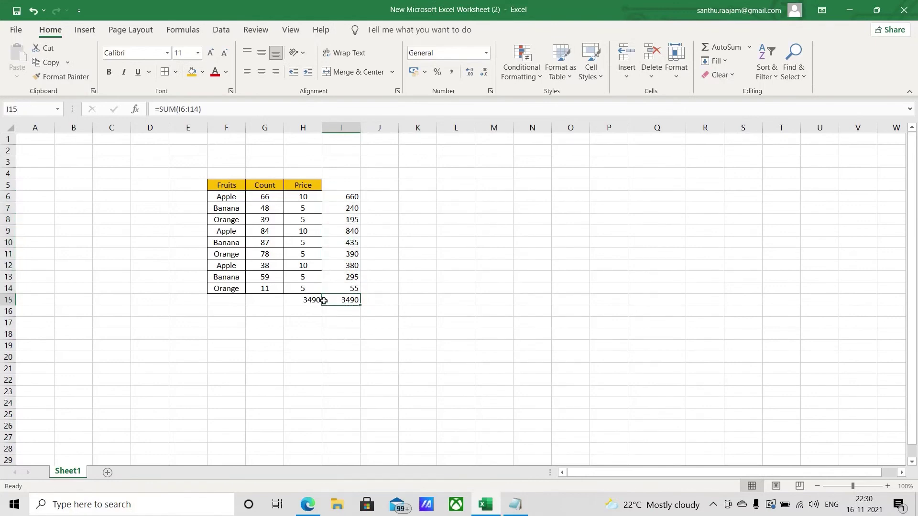
click(306, 299)
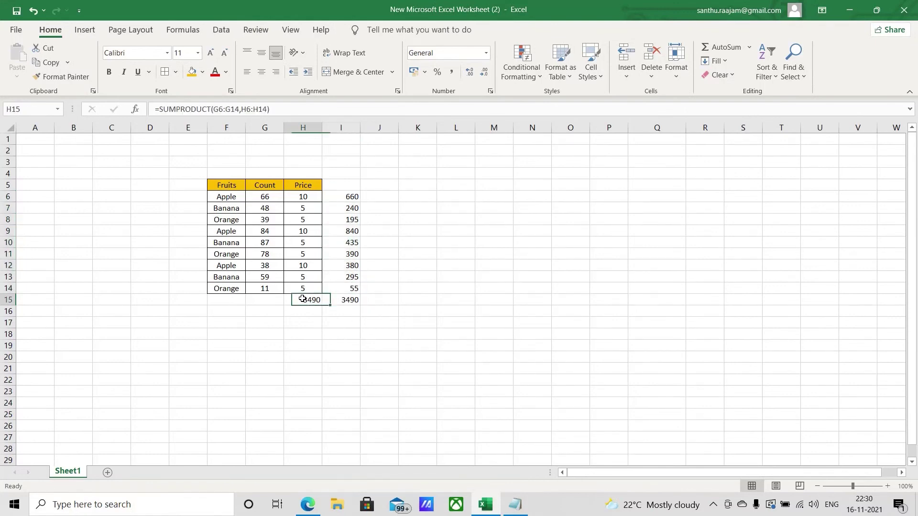
click(300, 326)
click(307, 312)
click(312, 289)
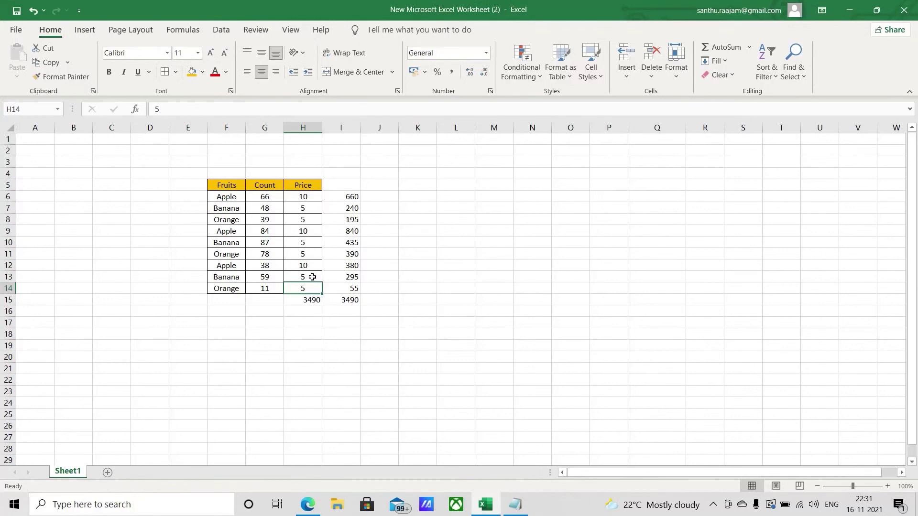
- Switch to the Excel Classes notes in Notepad and review SUM, SUMIF, SUMIFS, SUMPRODUCT and RANDBETWEEN one by one
click(516, 505)
click(270, 175)
drag(224, 174, 282, 177)
drag(237, 221, 319, 222)
drag(238, 267, 371, 282)
drag(219, 308, 443, 318)
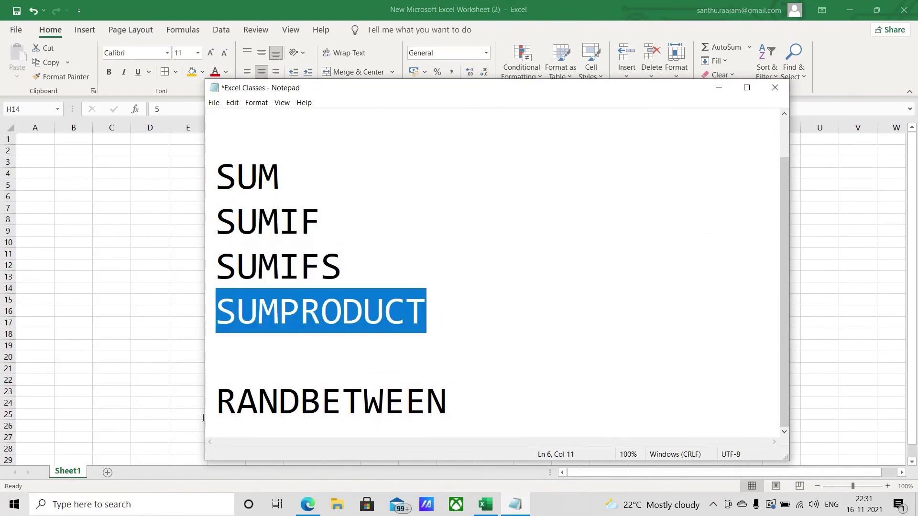
drag(230, 402, 513, 405)
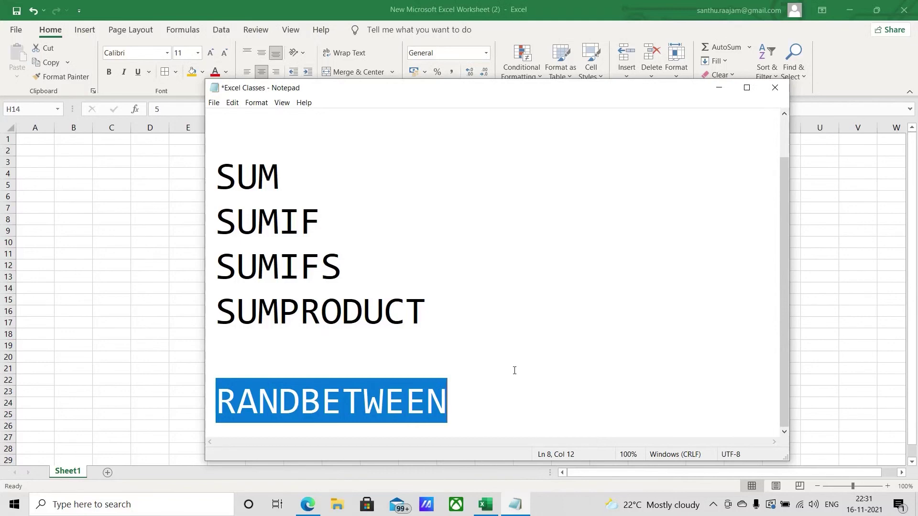
- Highlight the block of lines from SUM through SUMPRODUCT in the notes to recap the four functions together
drag(421, 307, 211, 174)
click(345, 204)
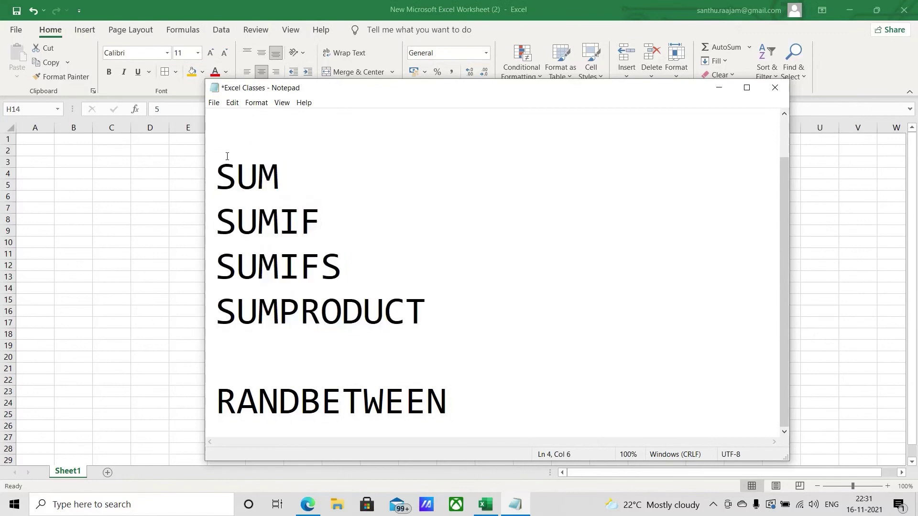
drag(214, 172, 451, 338)
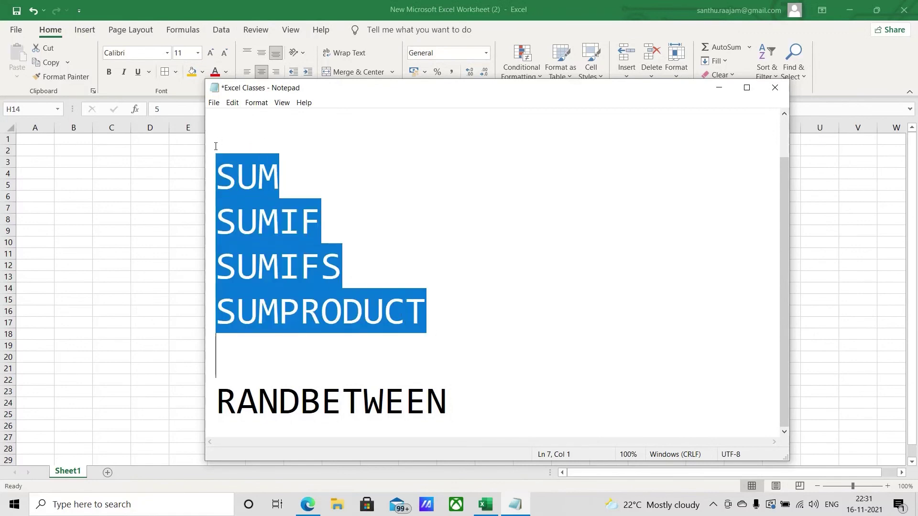
drag(217, 171, 432, 338)
click(437, 314)
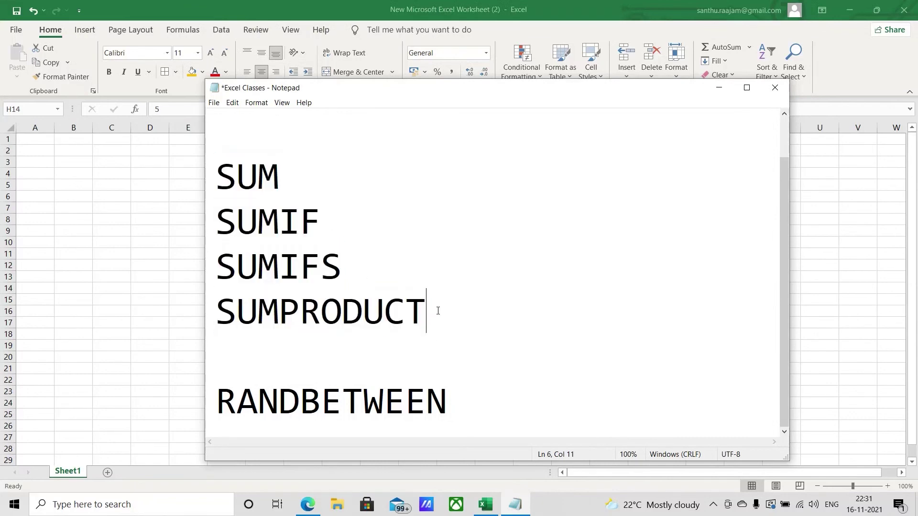
drag(428, 308, 214, 166)
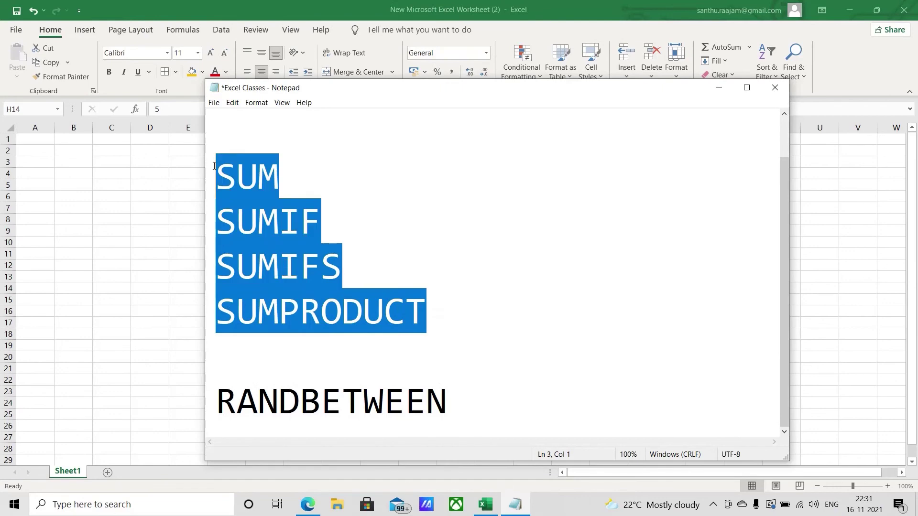
click(257, 121)
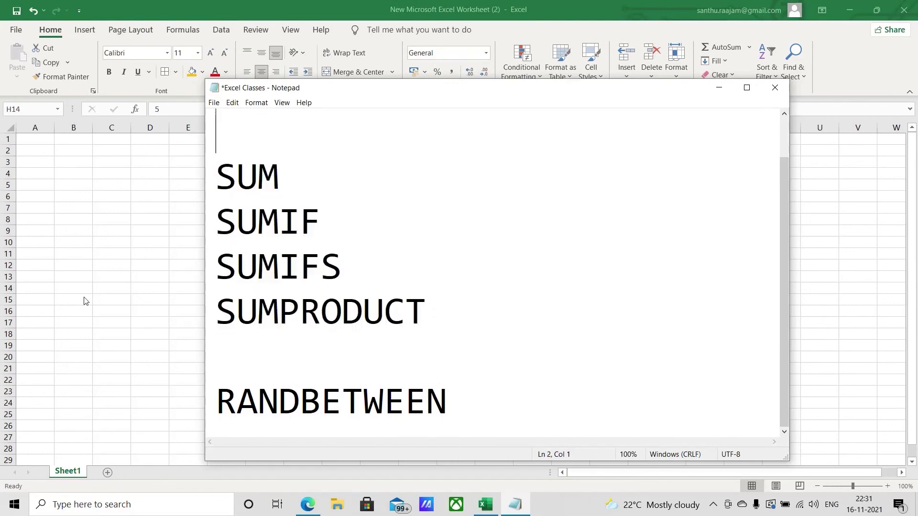
- Switch back to the Excel worksheet and look over the fruit table's headers
key(alt+Tab)
click(375, 297)
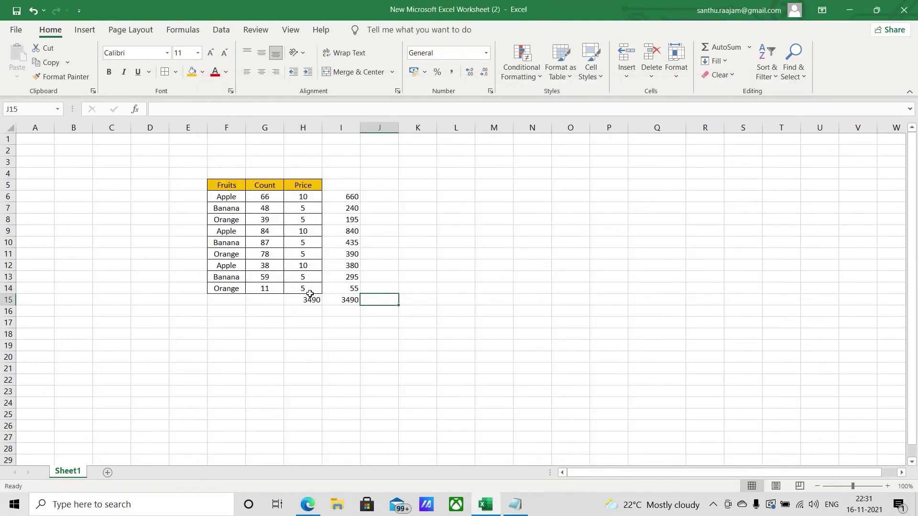
drag(222, 183, 252, 183)
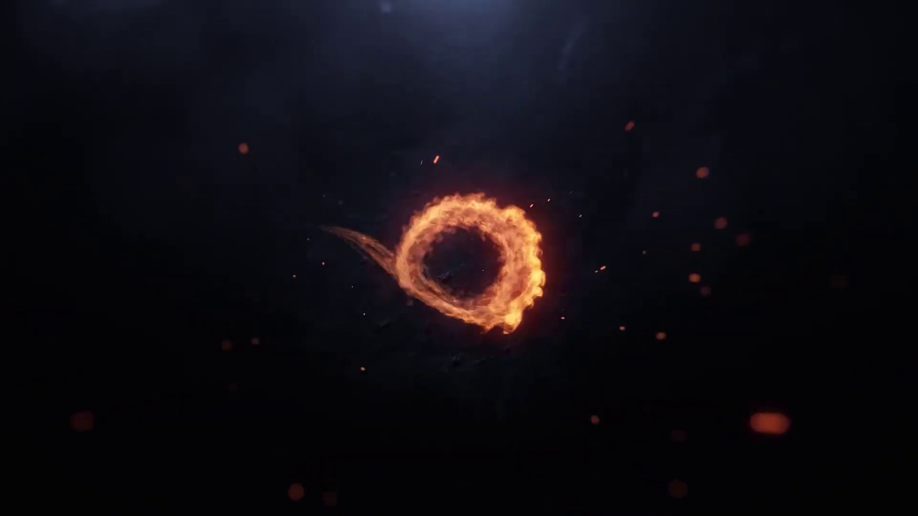